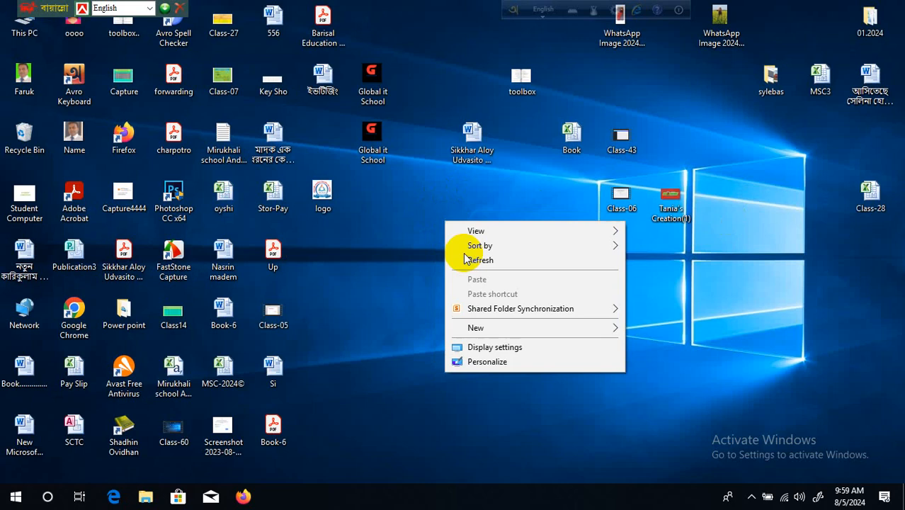
- Create a new Microsoft Excel Worksheet on the desktop named Invoice
click(470, 260)
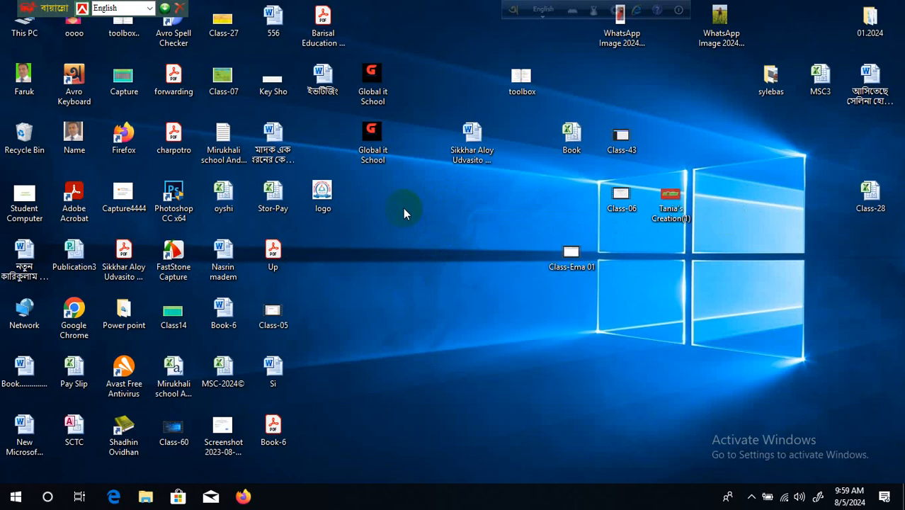
right_click(404, 209)
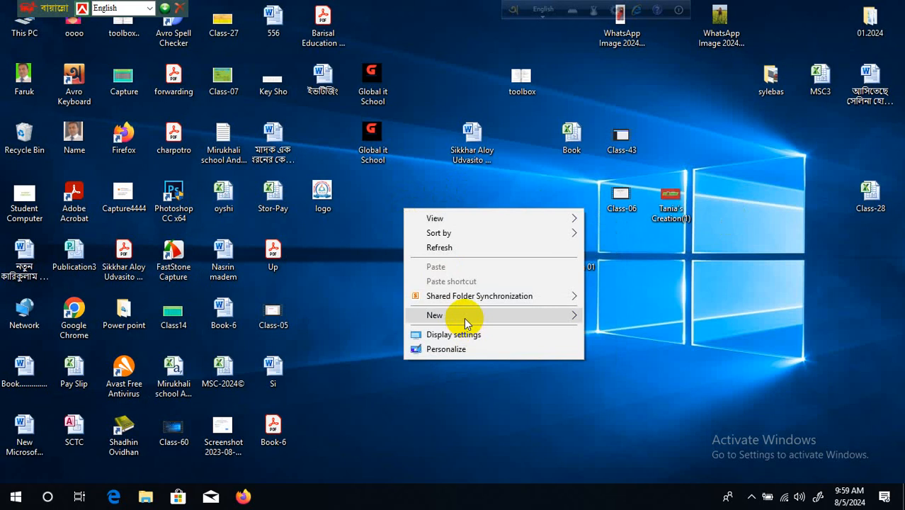
click(504, 318)
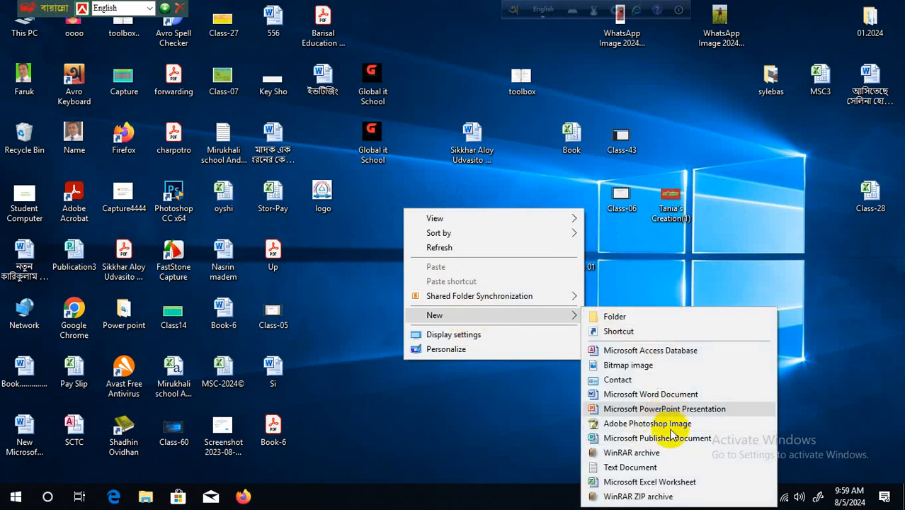
click(669, 482)
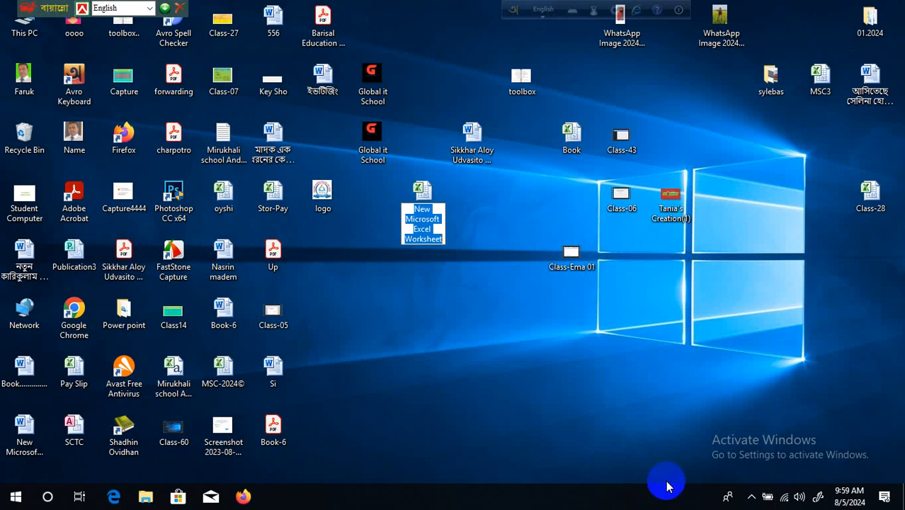
key(BackSpace)
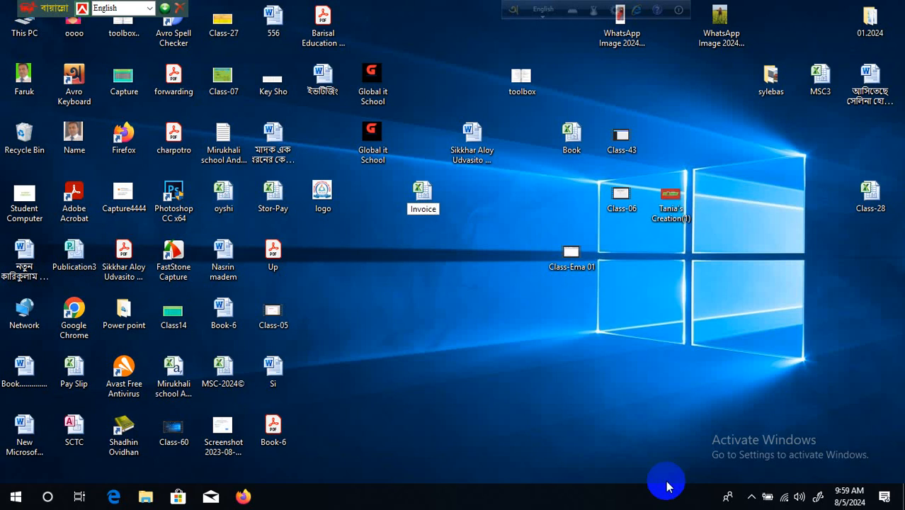
key(Return)
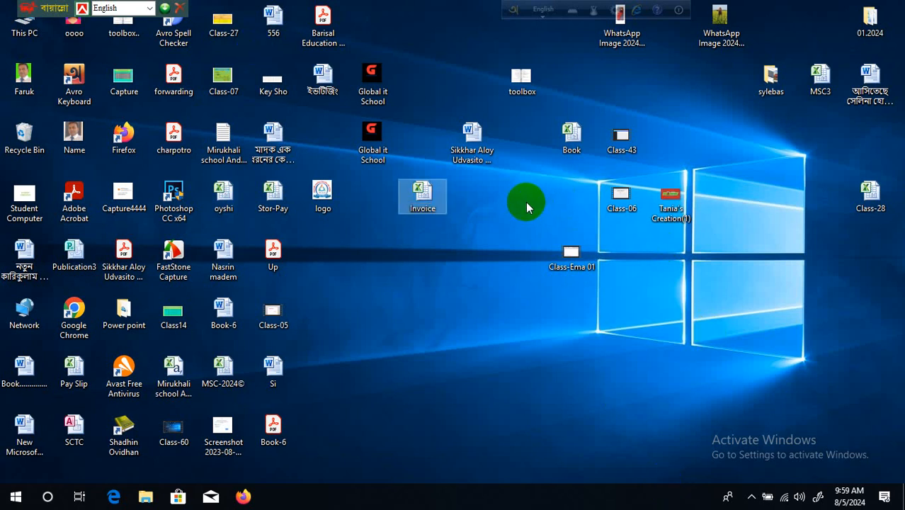
- Refresh the desktop twice so the Invoice file shows up
right_click(500, 188)
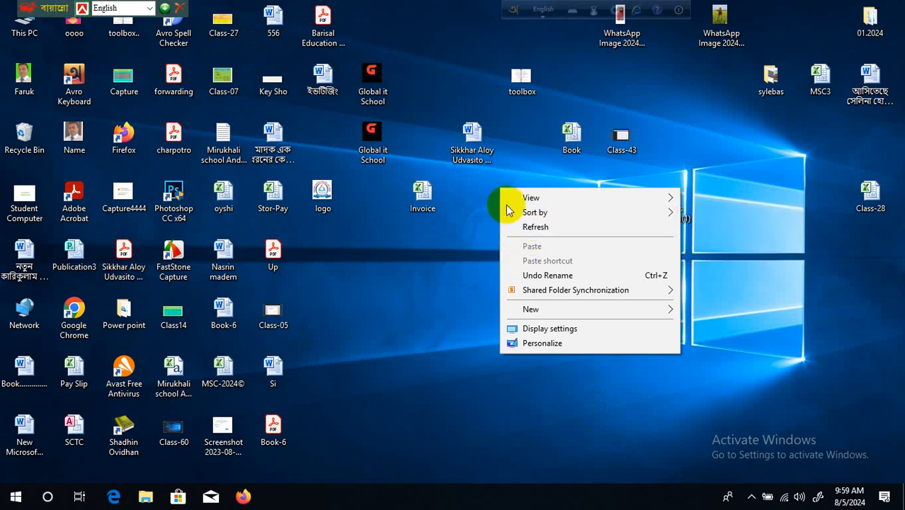
click(528, 227)
right_click(506, 202)
click(524, 242)
right_click(484, 205)
- Open the Invoice workbook in Excel 2010
click(517, 245)
click(427, 198)
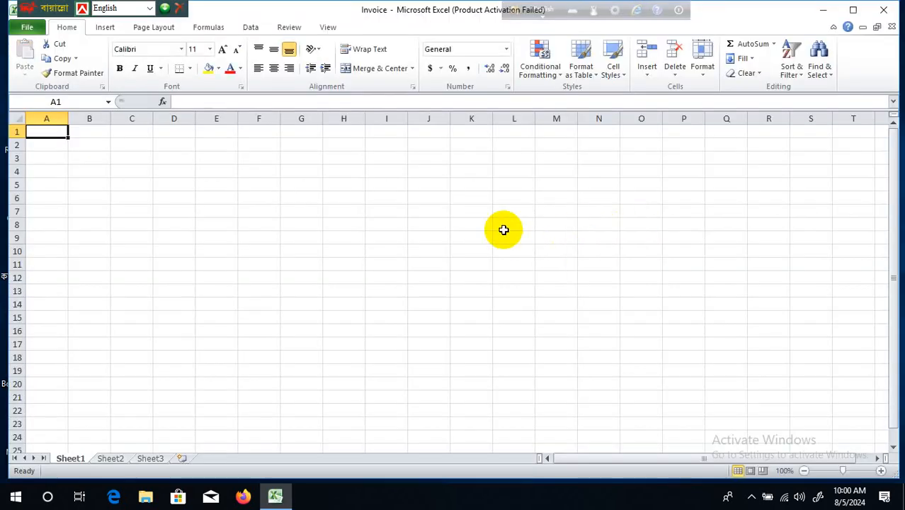
click(503, 229)
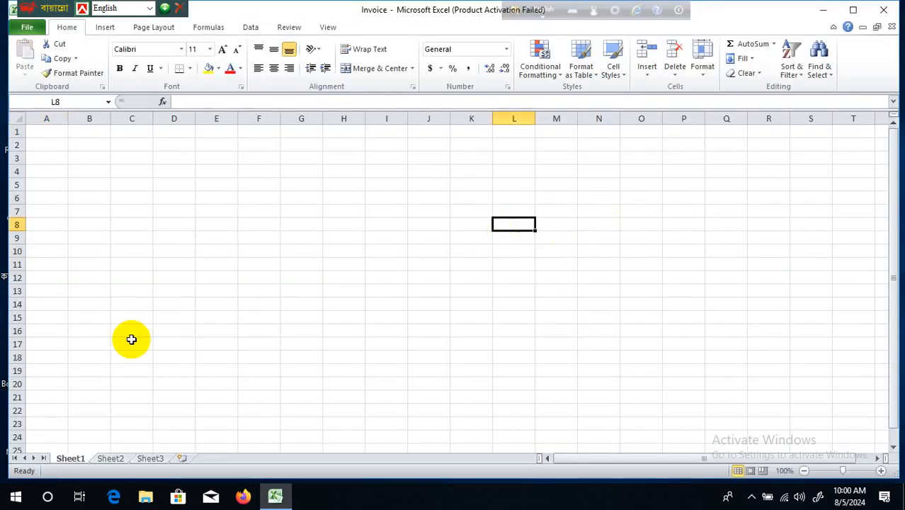
- Add two worksheets, Sheet4 and Sheet5, then return to Sheet1
click(106, 458)
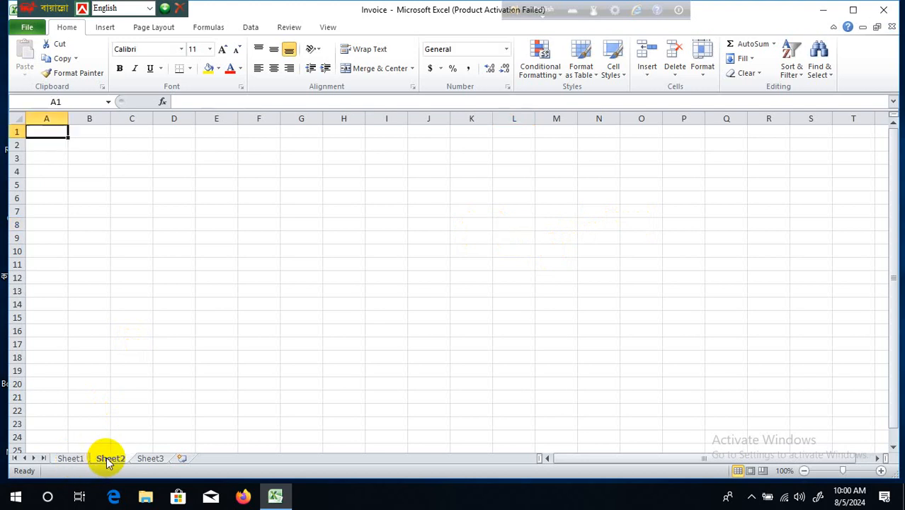
click(152, 458)
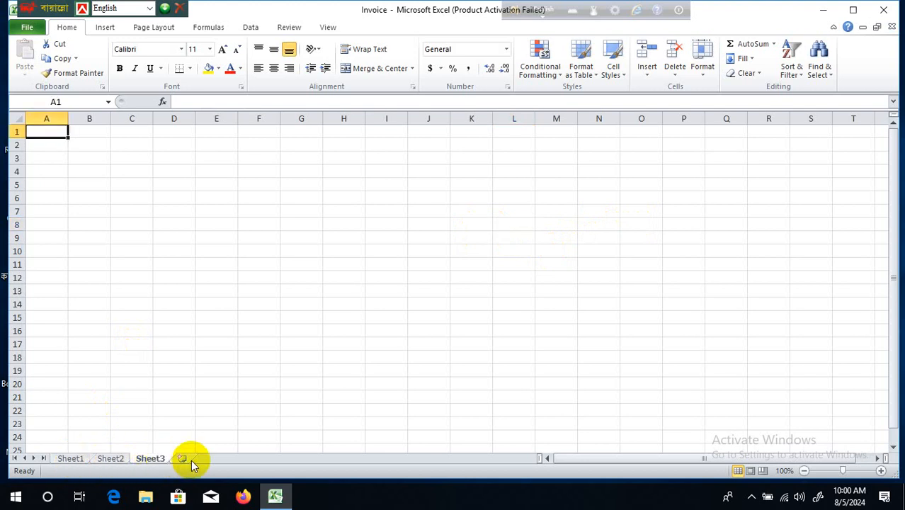
click(182, 458)
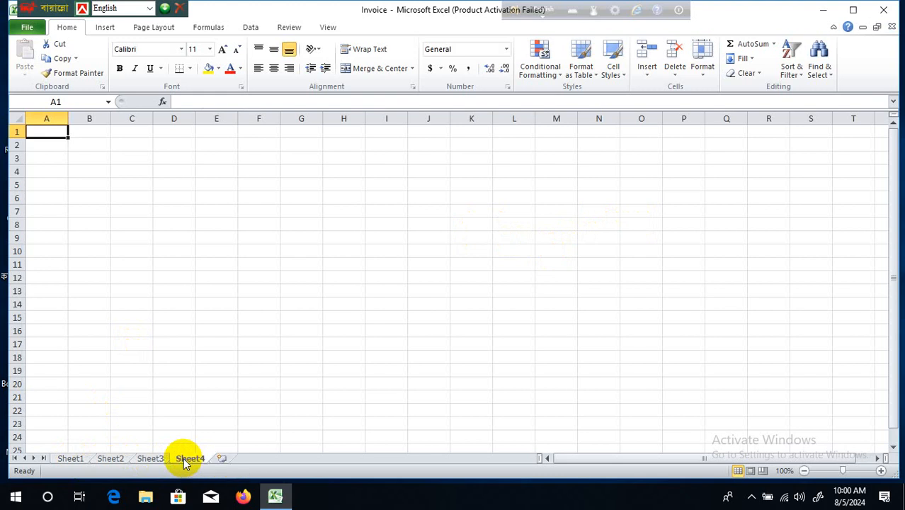
click(223, 458)
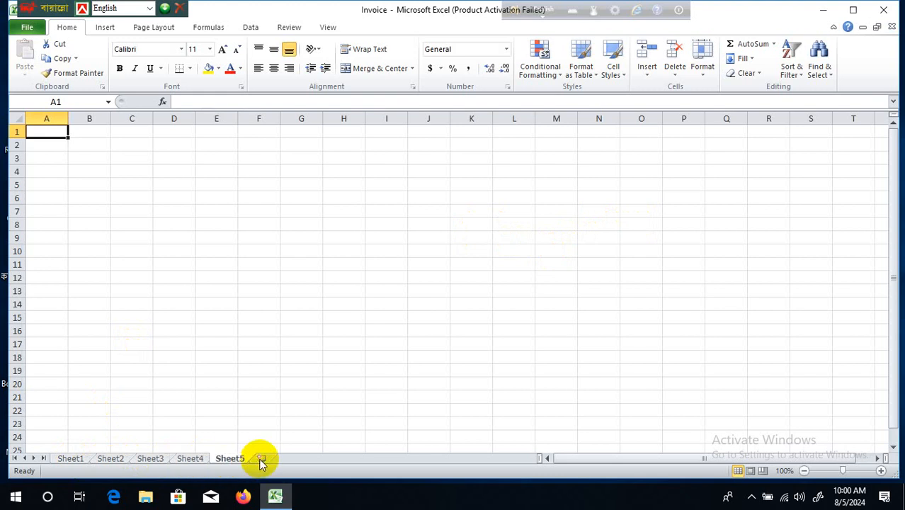
click(73, 459)
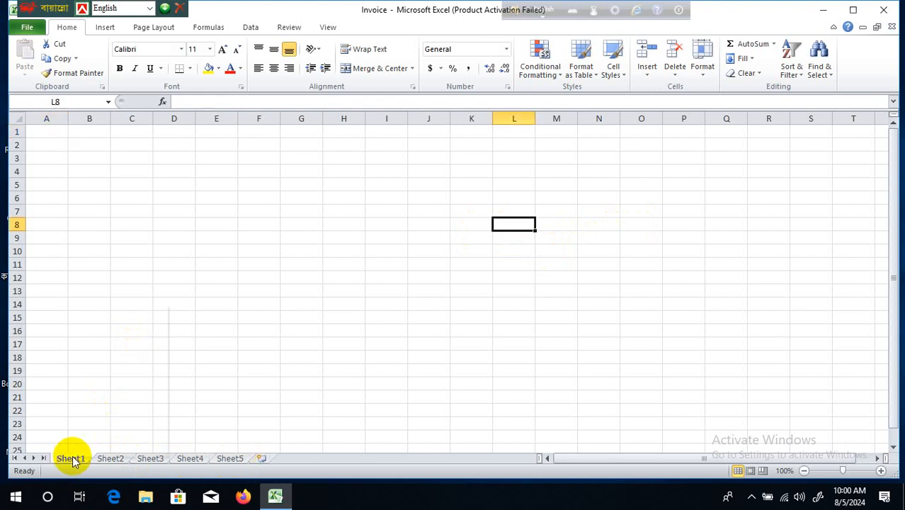
- Rename Sheet1 to 'invoice'
right_click(73, 460)
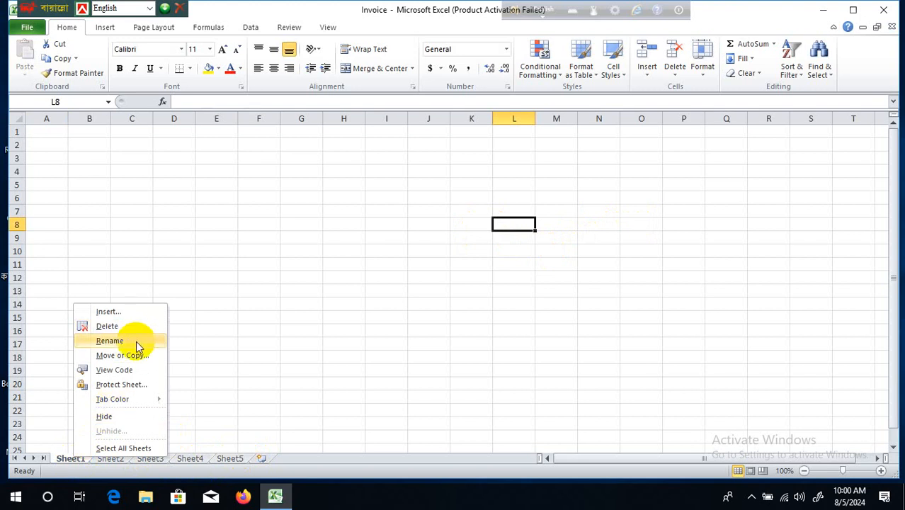
click(110, 340)
text(i)
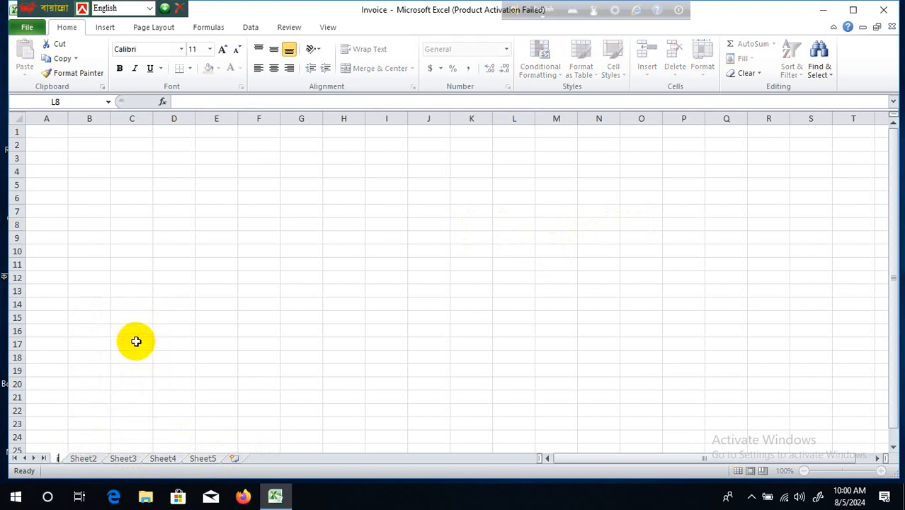
text(nvo)
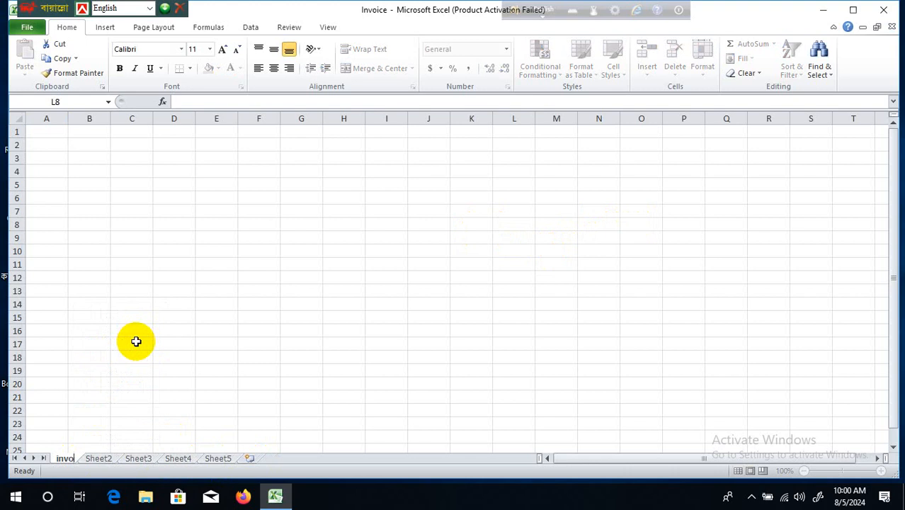
text(ice)
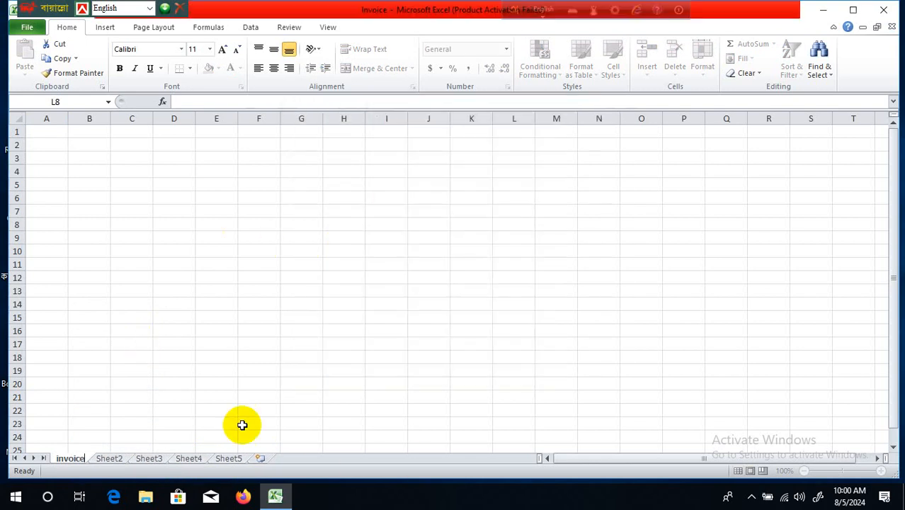
click(222, 317)
- Switch to the empty Sheet2 and select cell C5
click(107, 458)
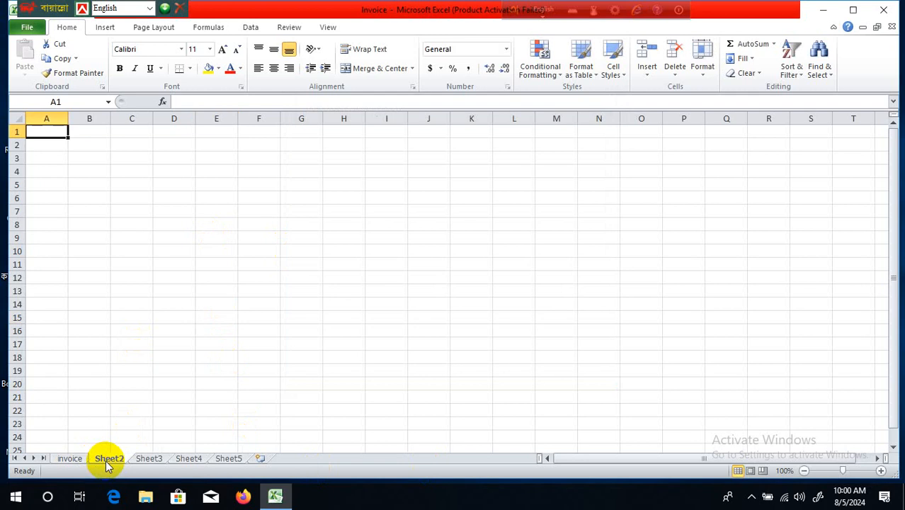
click(341, 347)
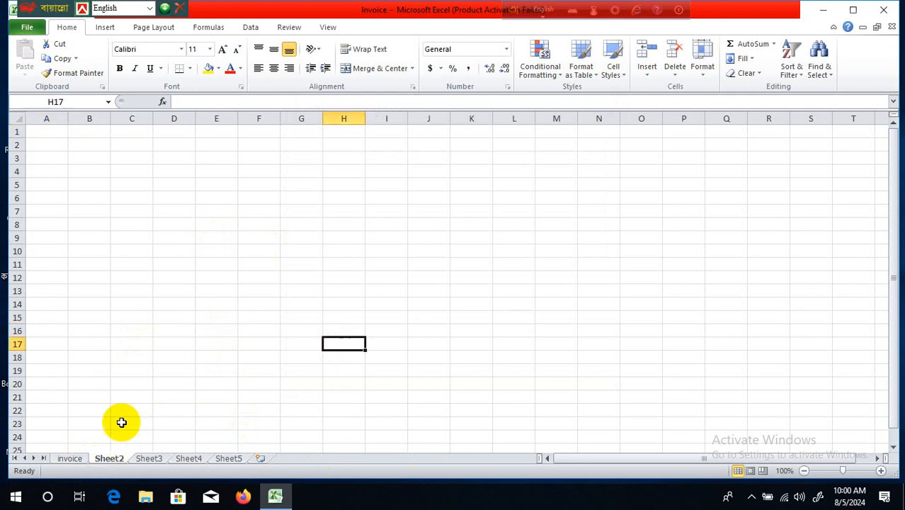
click(122, 182)
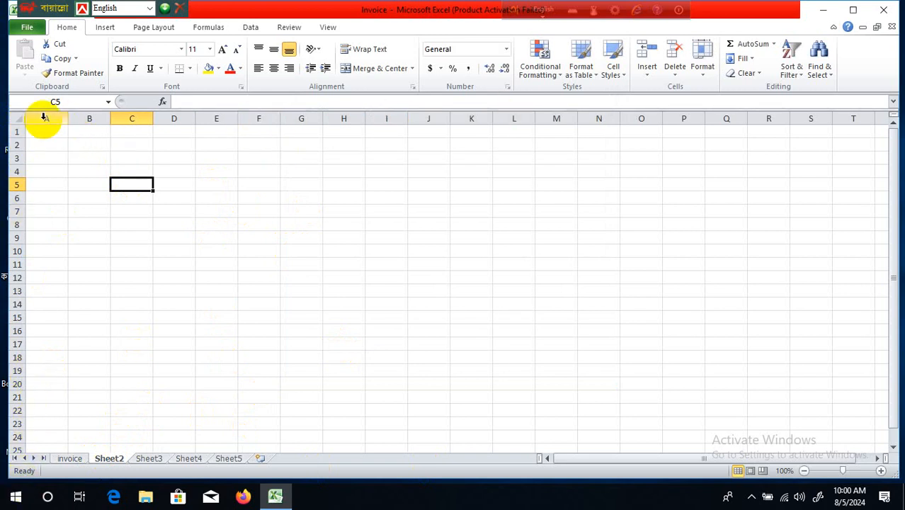
click(90, 149)
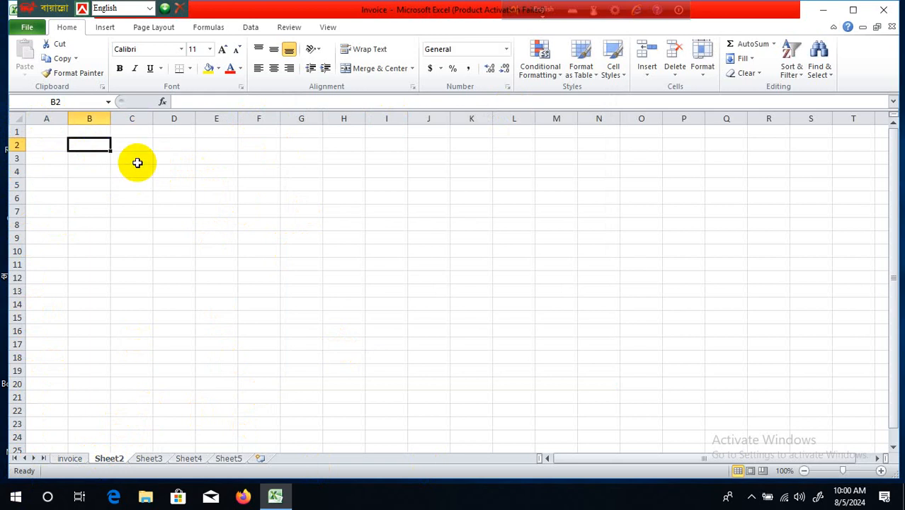
key(Right)
key(Right)
key(Right)
key(Right)
key(Right)
key(Right)
key(Right)
key(Right)
key(Right)
key(Right)
key(Right)
key(Right)
key(Right)
key(Right)
key(Right)
key(Right)
key(Right)
key(Right)
key(Right)
key(Right)
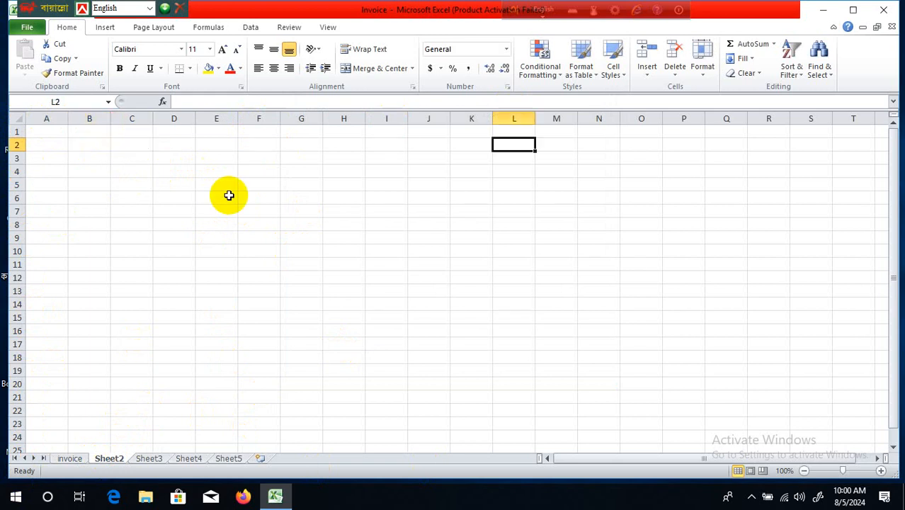
key(Right)
key(Right)
key(Right)
key(Right)
key(Right)
key(Right)
key(Right)
key(Right)
key(Right)
key(Right)
key(Right)
key(Right)
key(Right)
key(Right)
key(Right)
key(Right)
key(Right)
key(Right)
key(Right)
key(Right)
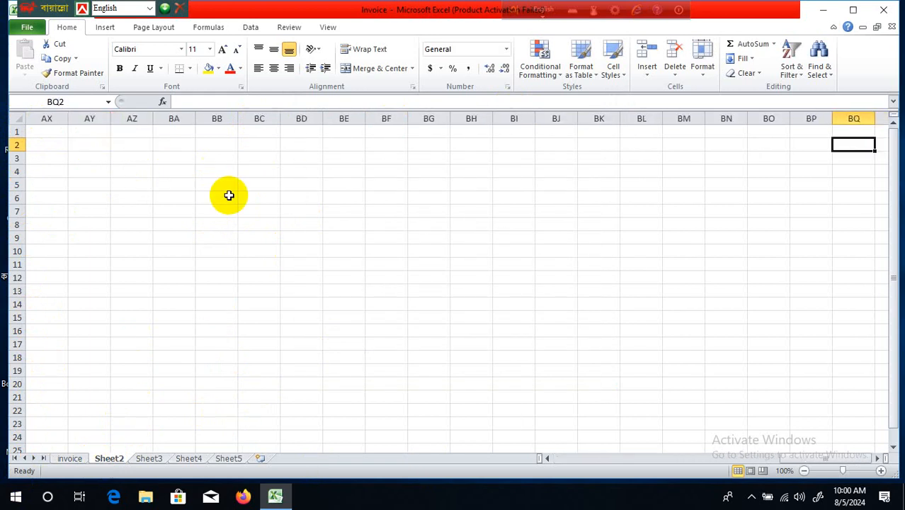
key(Left)
key(Left)
key(Left)
key(Left)
key(Left)
key(Left)
key(Left)
key(Left)
key(Left)
key(Left)
key(Left)
key(Left)
key(Left)
key(Left)
key(Left)
key(Left)
key(Left)
key(Left)
key(Left)
key(Left)
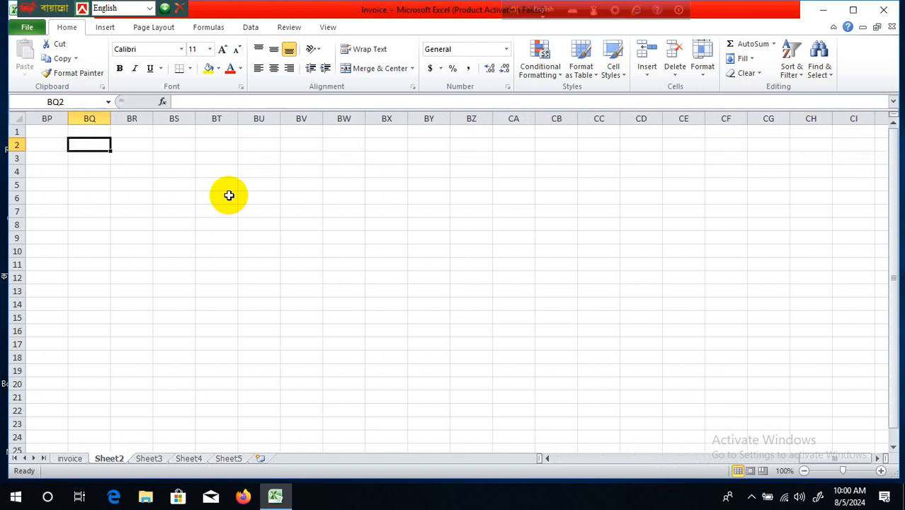
key(Left)
key(Left)
key(Left)
key(Left)
key(Left)
key(Left)
key(Left)
key(Left)
key(Left)
key(Left)
key(Left)
key(Left)
key(Left)
key(Left)
key(Left)
key(Left)
key(Left)
key(Left)
key(Left)
key(Left)
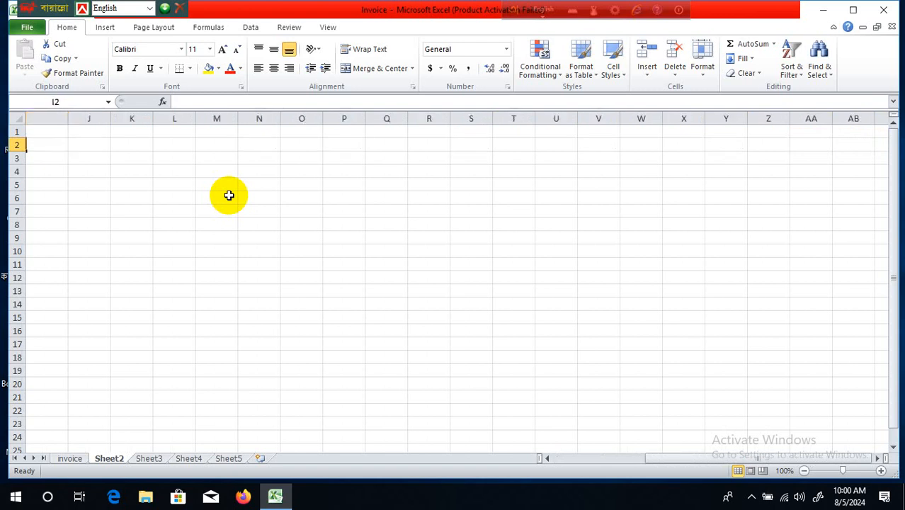
key(Down)
key(Down)
key(Down)
key(Down)
key(Down)
key(Down)
key(Down)
key(Down)
key(Down)
key(Down)
key(Down)
key(Down)
key(Down)
key(Down)
key(Down)
key(Down)
key(Down)
key(Down)
key(Down)
key(Down)
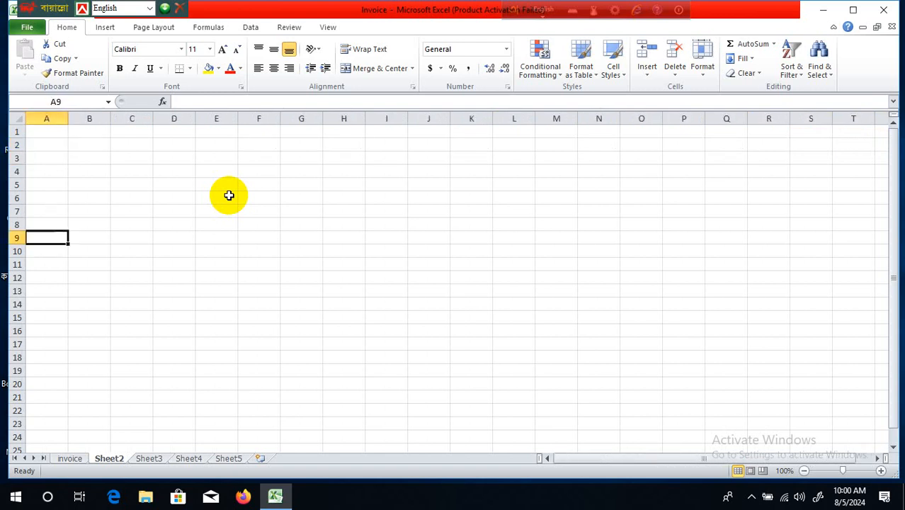
key(Down)
key(Down)
key(Down)
key(Down)
key(Down)
key(Down)
key(Down)
key(Down)
key(Down)
key(Down)
key(Down)
key(Down)
key(Down)
key(Down)
key(Down)
key(Down)
key(Down)
key(Down)
key(Down)
key(Down)
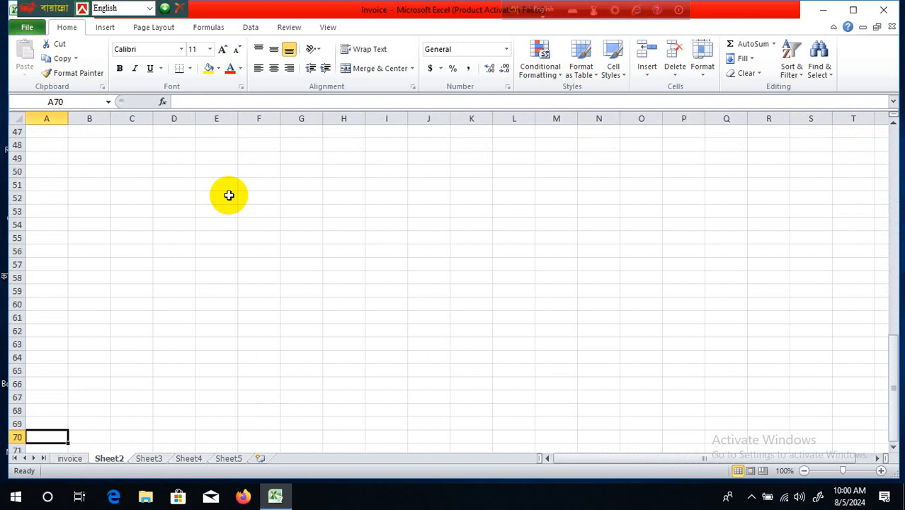
key(Up)
key(Up)
key(Up)
key(Up)
key(Up)
key(Up)
key(Up)
key(Up)
key(Up)
key(Up)
key(Up)
key(Up)
key(Up)
key(Up)
key(Up)
key(Up)
key(Up)
key(Up)
key(Up)
key(Up)
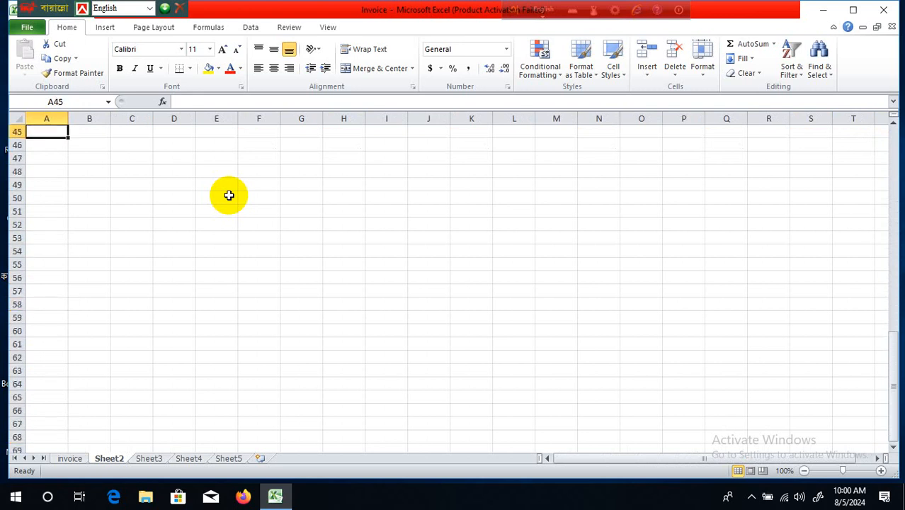
key(Up)
key(Up)
key(Up)
key(Up)
key(Up)
key(Up)
key(Up)
key(Up)
key(Up)
key(Up)
key(Up)
key(Up)
key(Up)
key(Up)
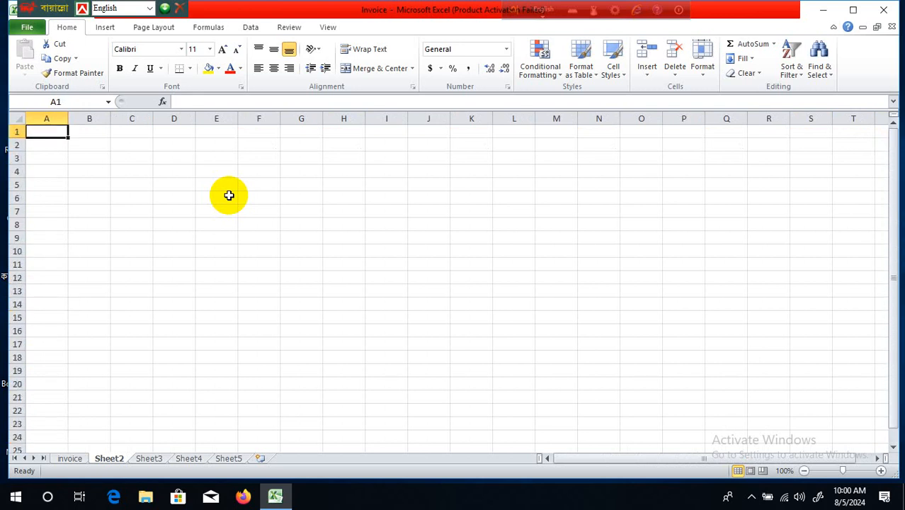
click(373, 211)
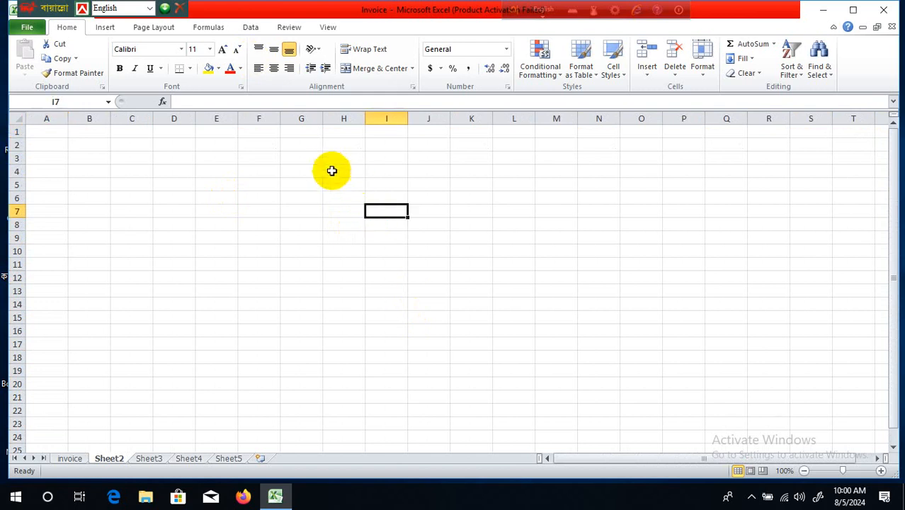
- Merge and center cells F3:N5 into one blank banner block
drag(270, 157, 610, 179)
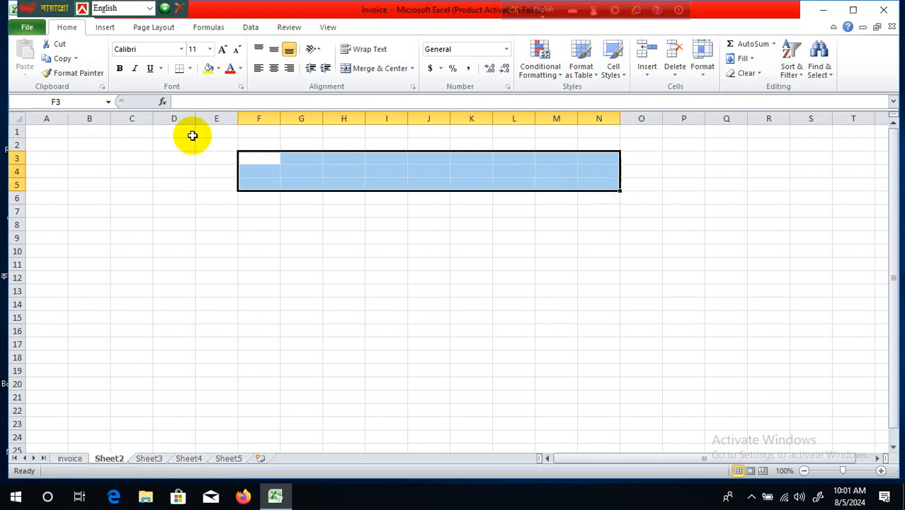
click(414, 69)
click(395, 84)
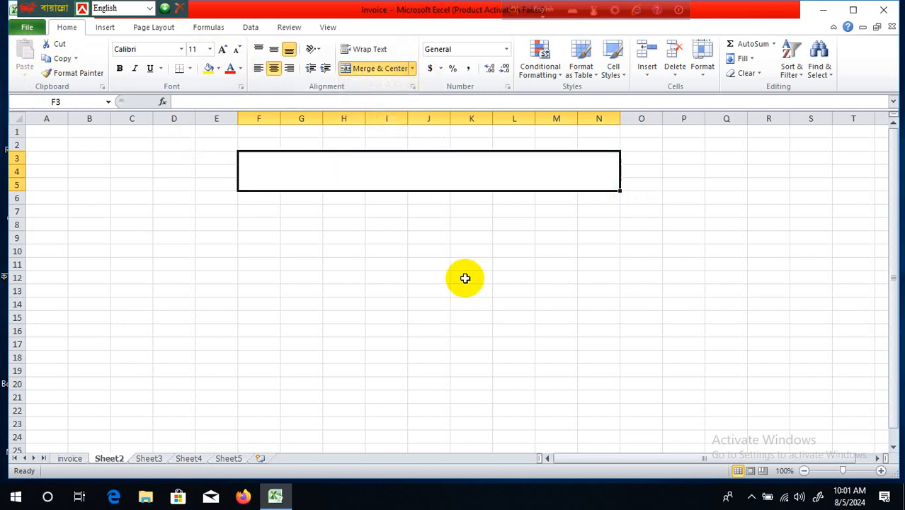
click(464, 278)
click(456, 166)
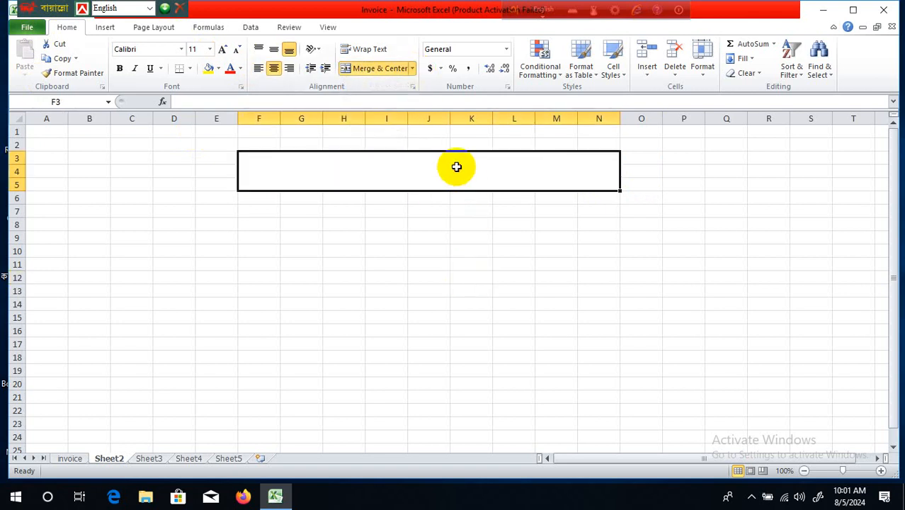
- Enter 'Student Computer' in the merged banner and enlarge its font past 28 point
text(Student Computer)
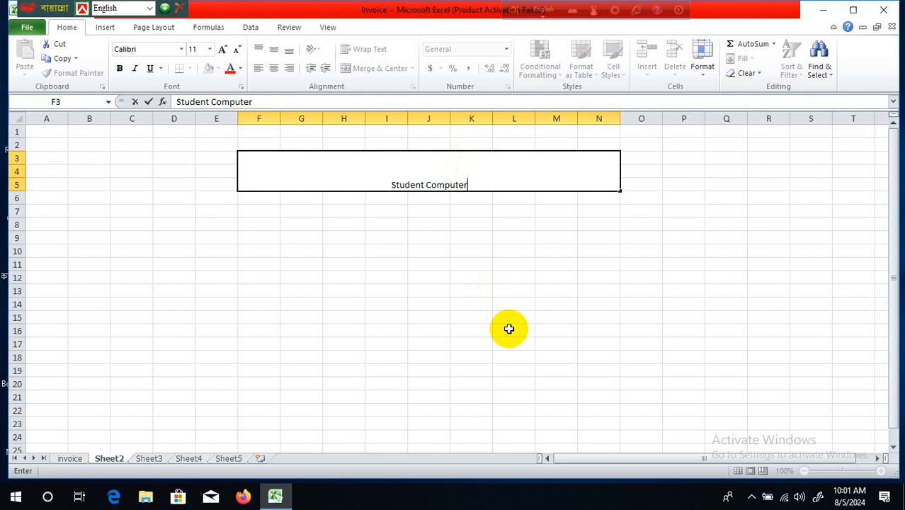
click(509, 328)
click(485, 174)
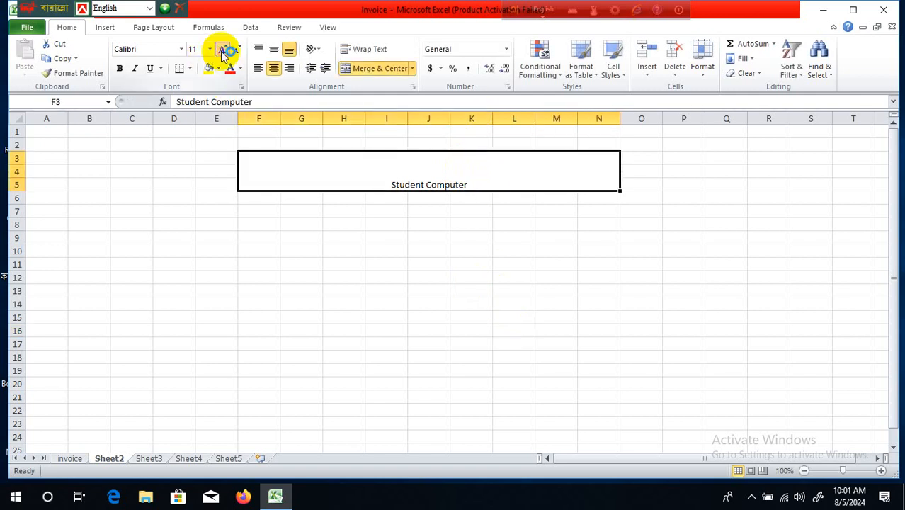
click(273, 171)
click(340, 278)
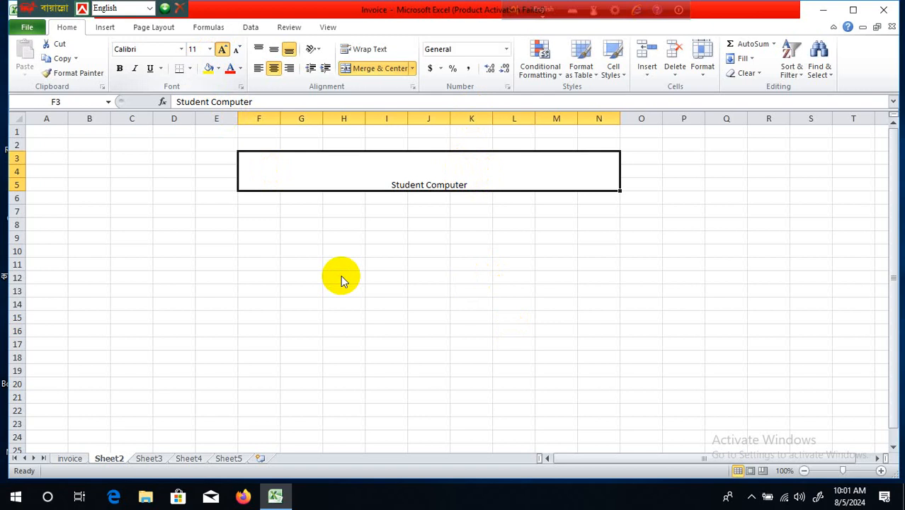
click(340, 175)
click(221, 48)
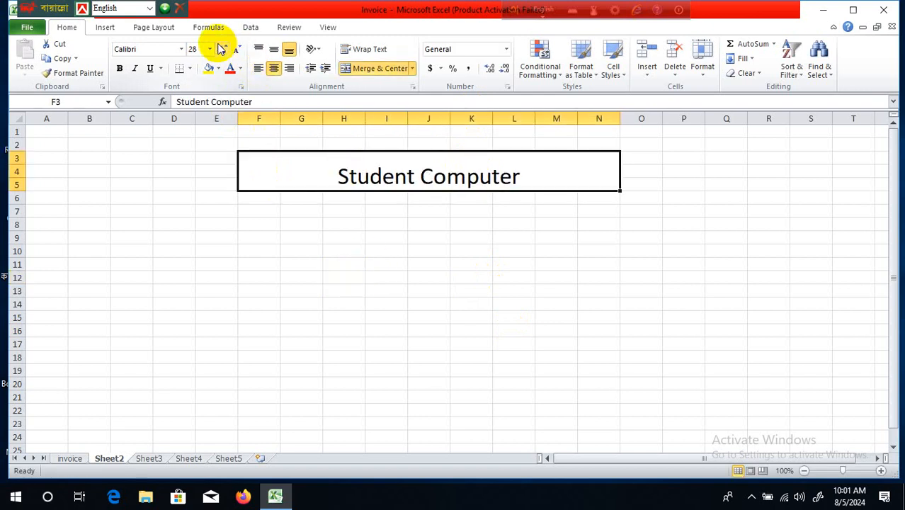
click(222, 48)
click(378, 316)
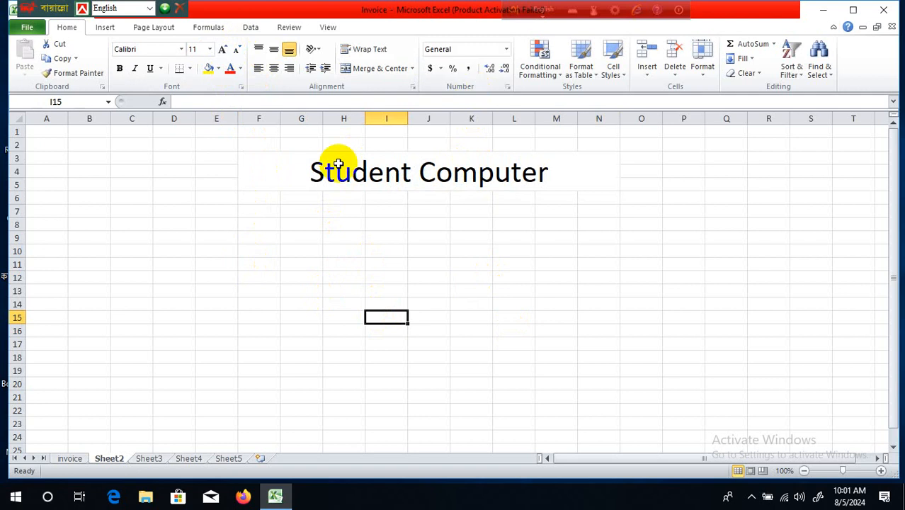
- Change the Student Computer banner's font to Algerian
click(182, 50)
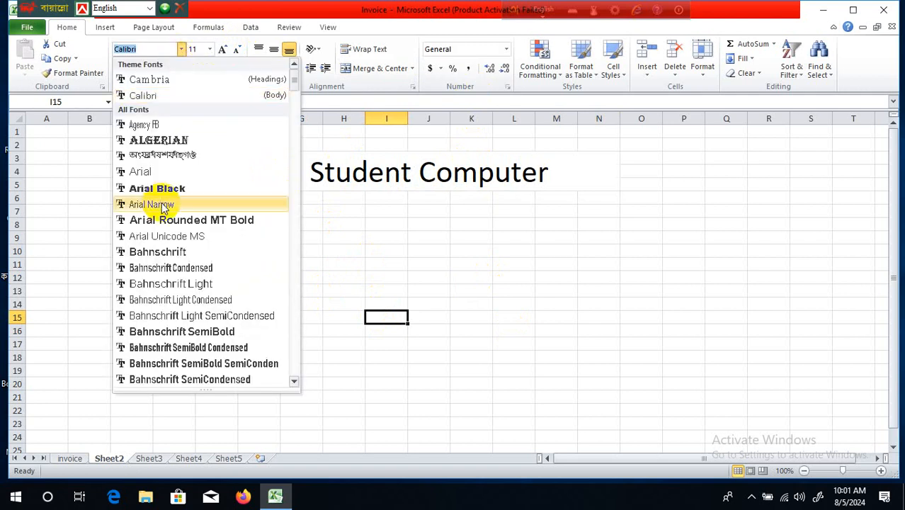
click(175, 140)
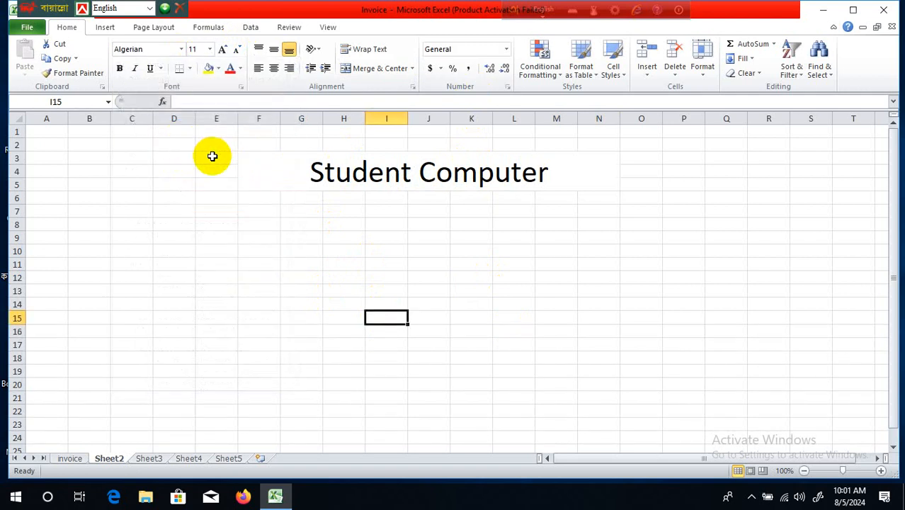
click(412, 178)
click(181, 49)
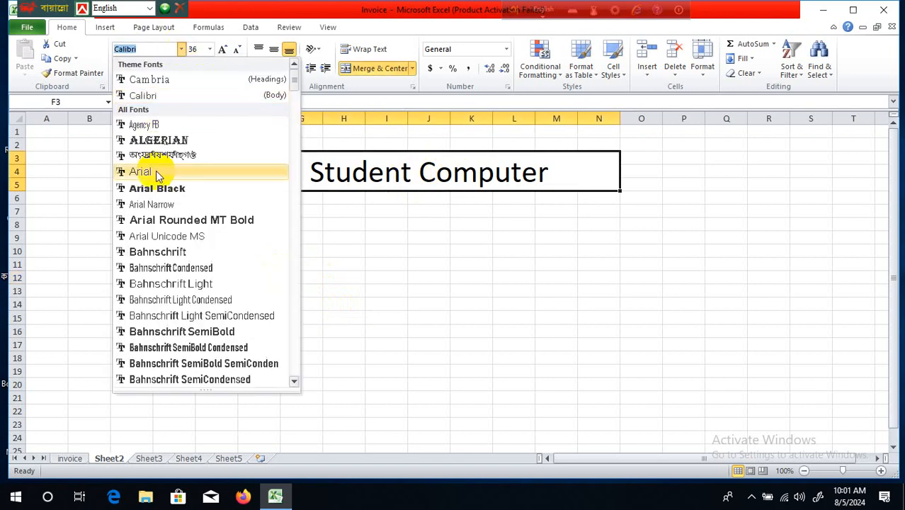
click(152, 140)
click(430, 370)
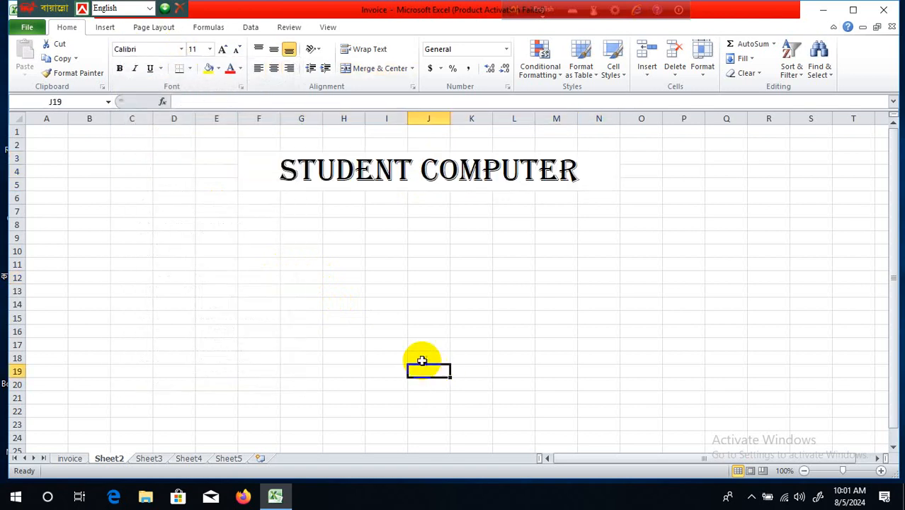
- Merge and center cells I6:J7 below the banner
click(467, 281)
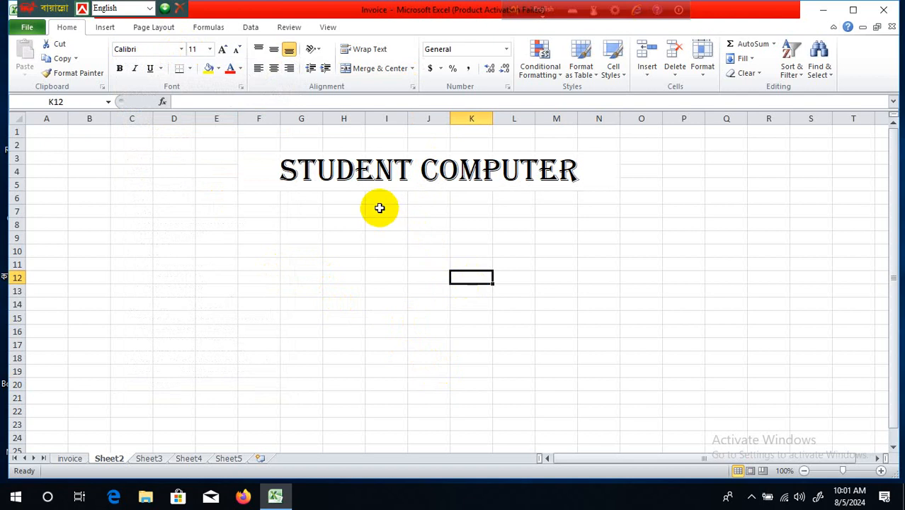
drag(378, 203, 443, 207)
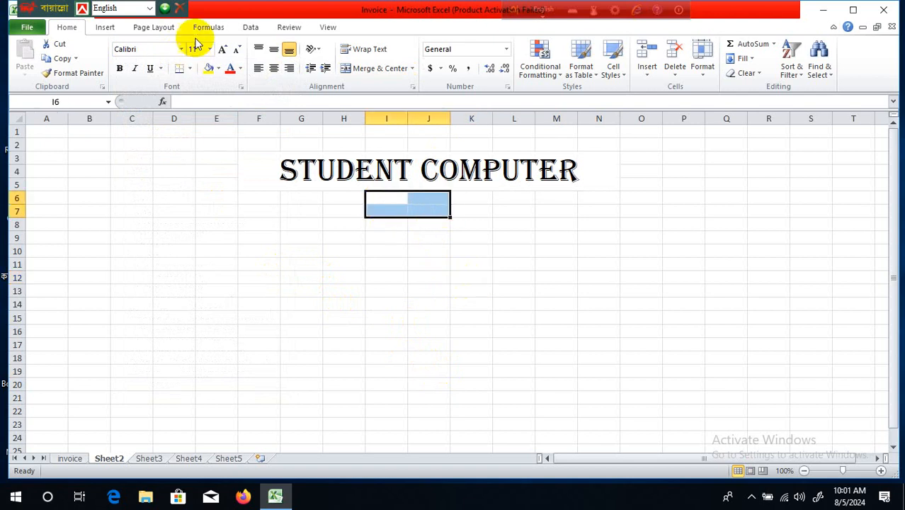
click(397, 74)
click(500, 356)
click(407, 204)
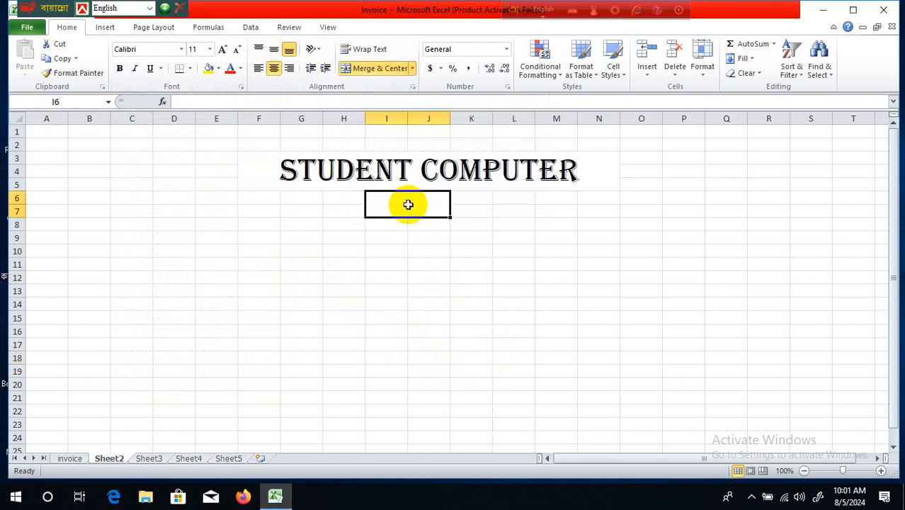
- Enter 'Invoice' in the merged I6 cell at 18 point, middle-aligned
text(Invo)
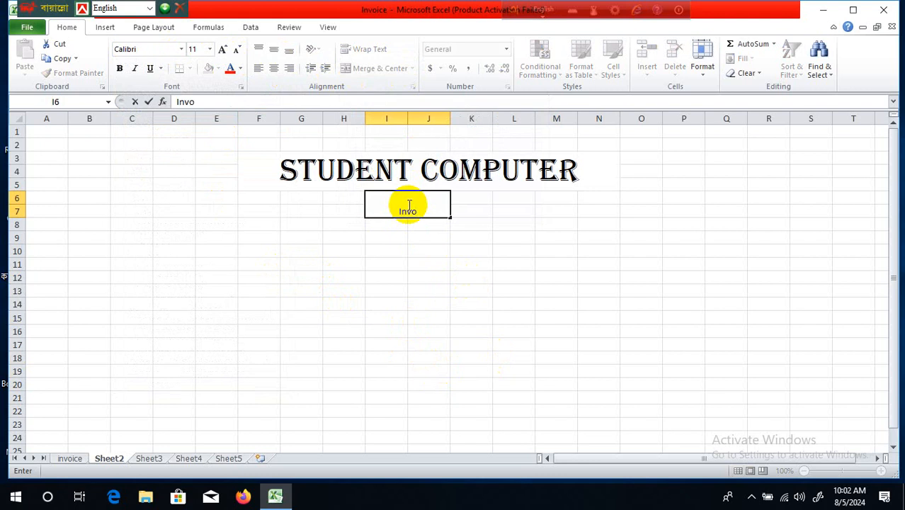
text(ice)
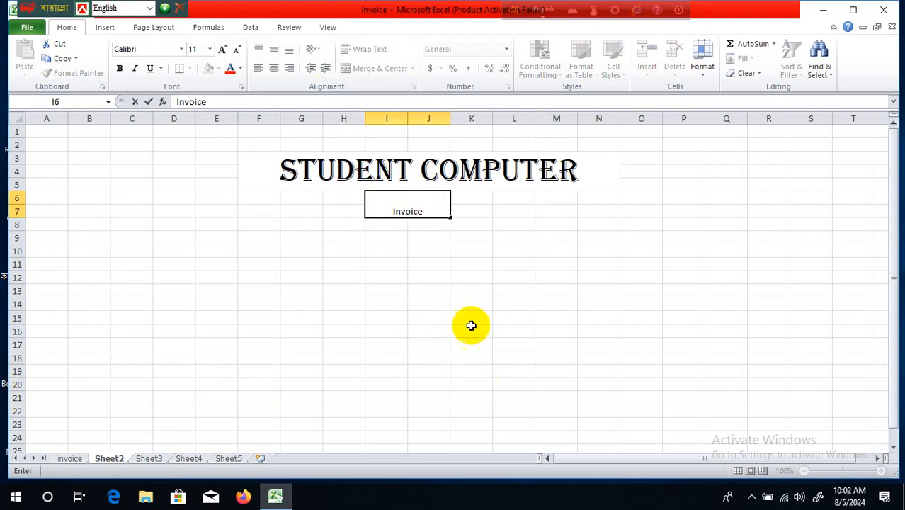
click(459, 293)
click(433, 203)
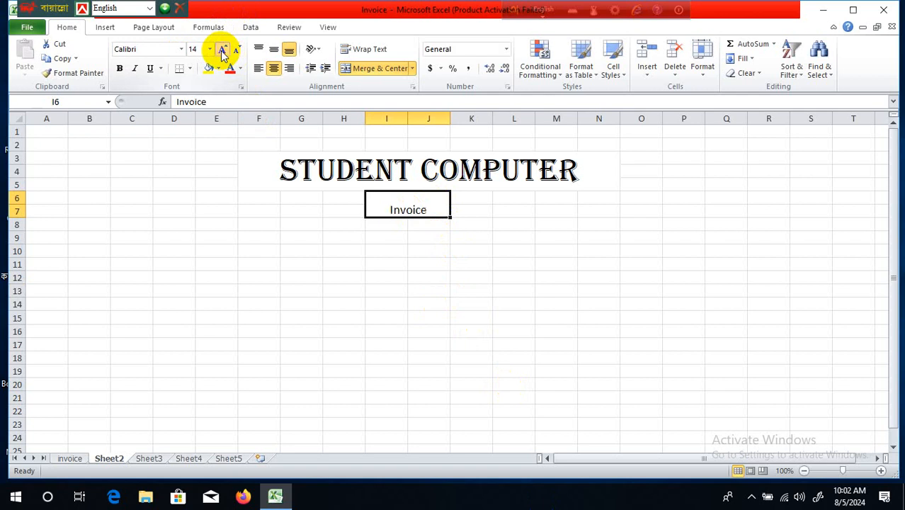
click(274, 49)
click(454, 280)
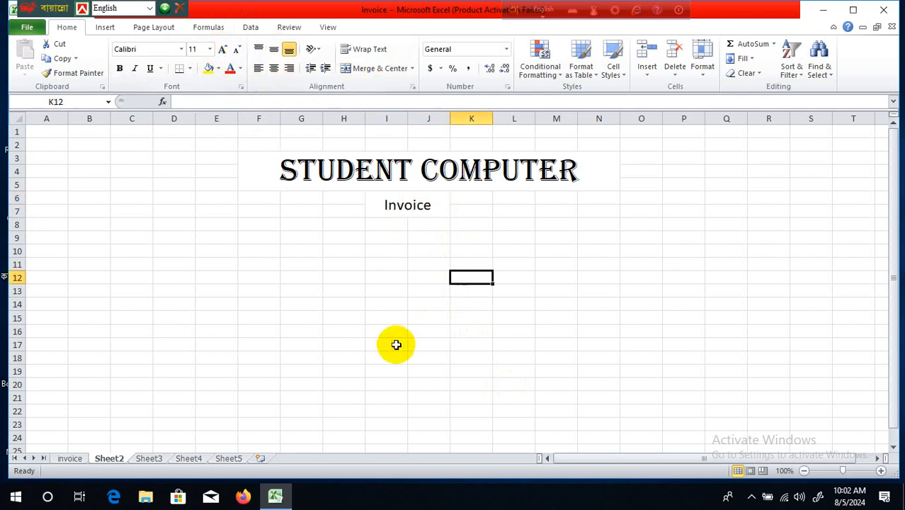
- Merge cells F8 through N8 across into a single row
drag(258, 231, 597, 227)
click(414, 68)
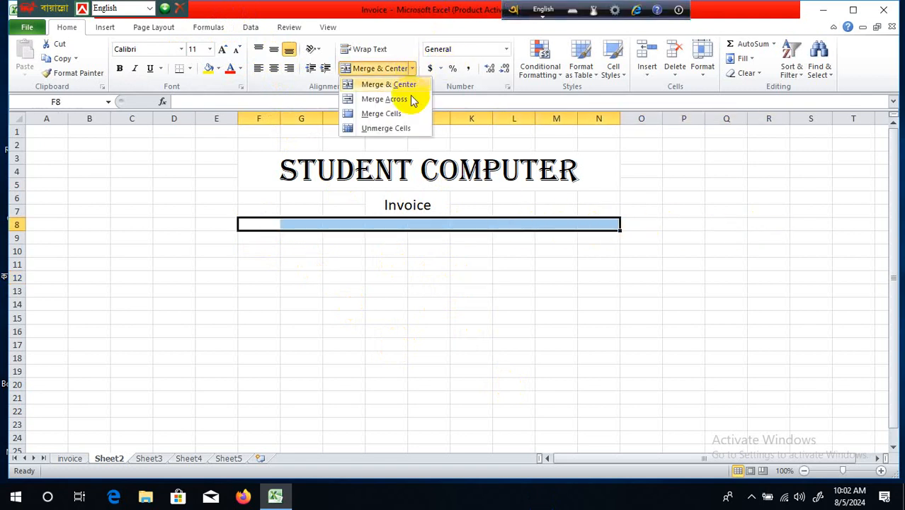
click(414, 98)
click(521, 366)
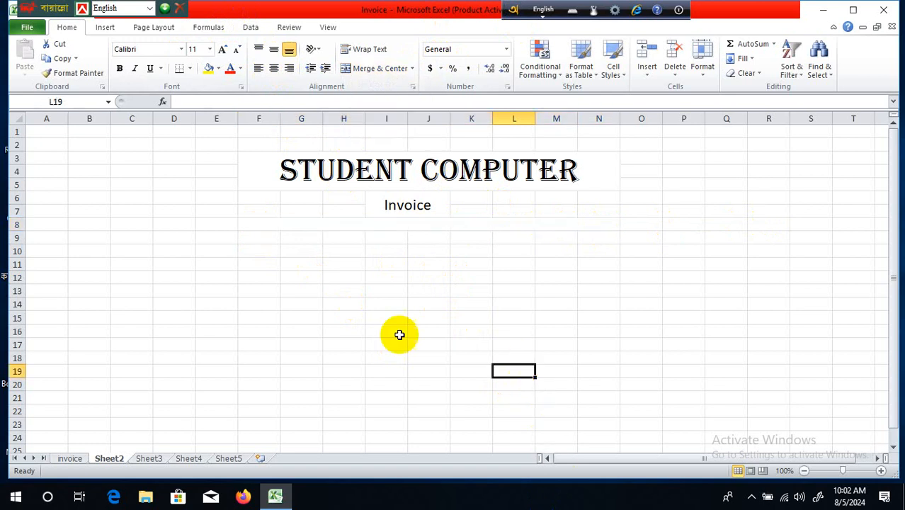
- Select the F9:N15 area, then reselect the STUDENT COMPUTER banner
drag(262, 239, 603, 322)
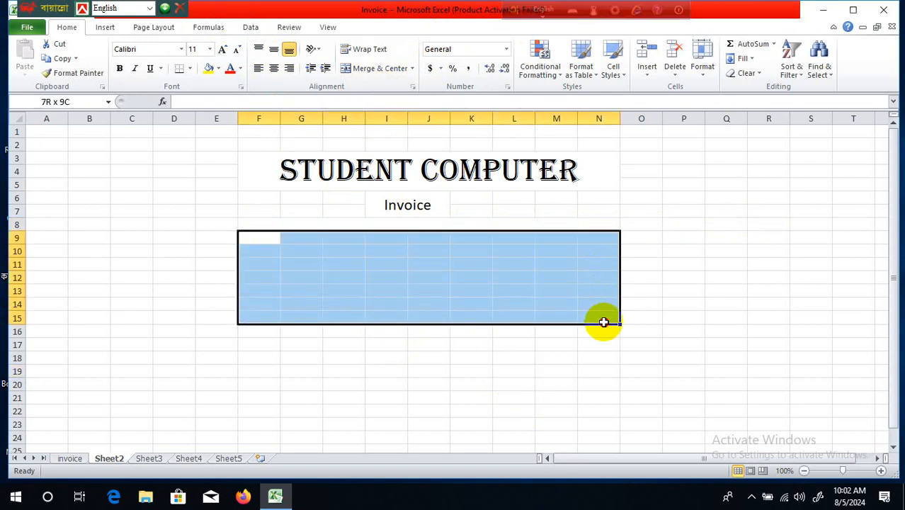
click(607, 372)
click(264, 245)
click(314, 291)
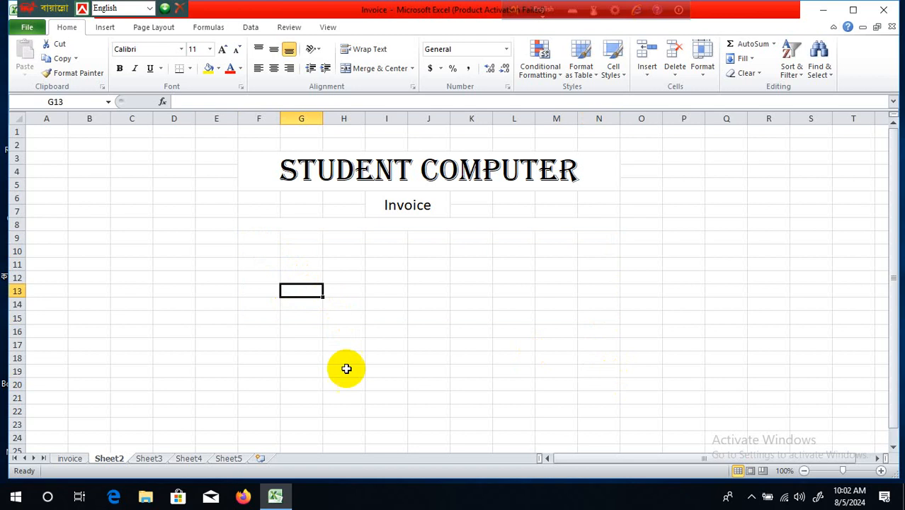
click(487, 173)
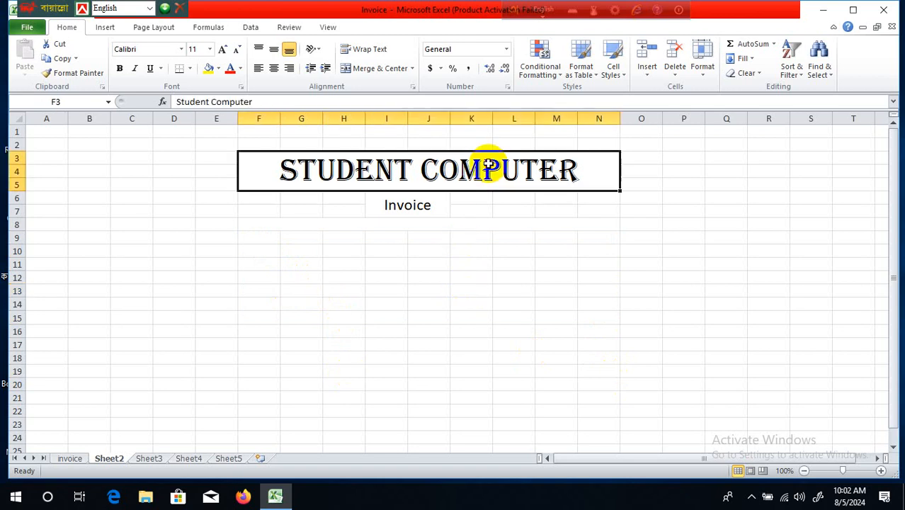
- Fill the STUDENT COMPUTER banner with green
click(218, 68)
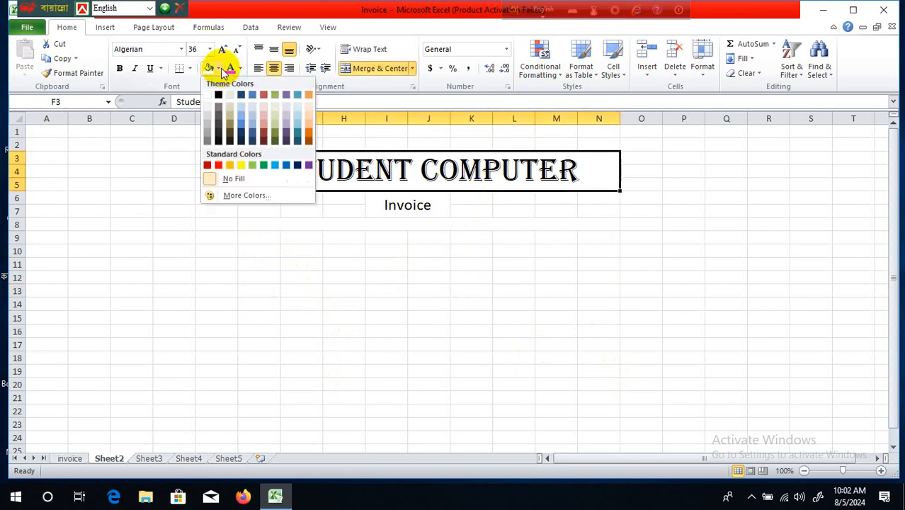
click(262, 165)
click(519, 371)
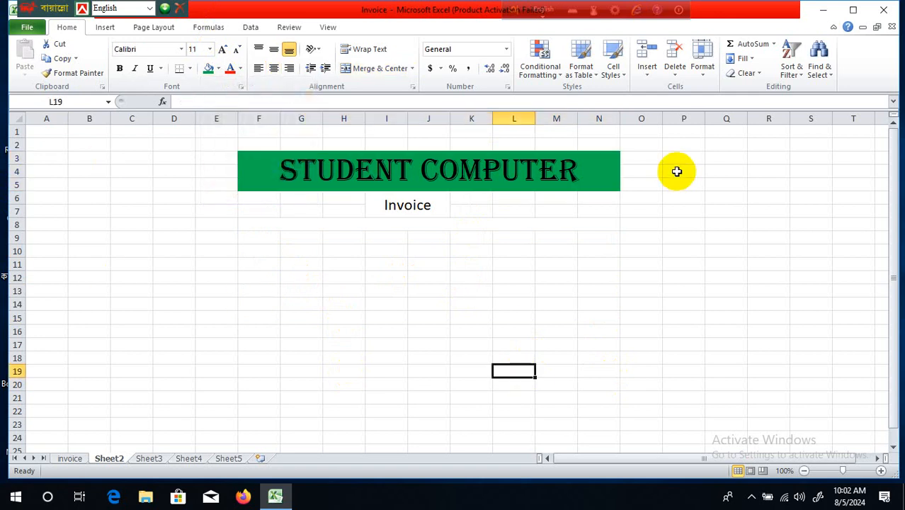
click(593, 170)
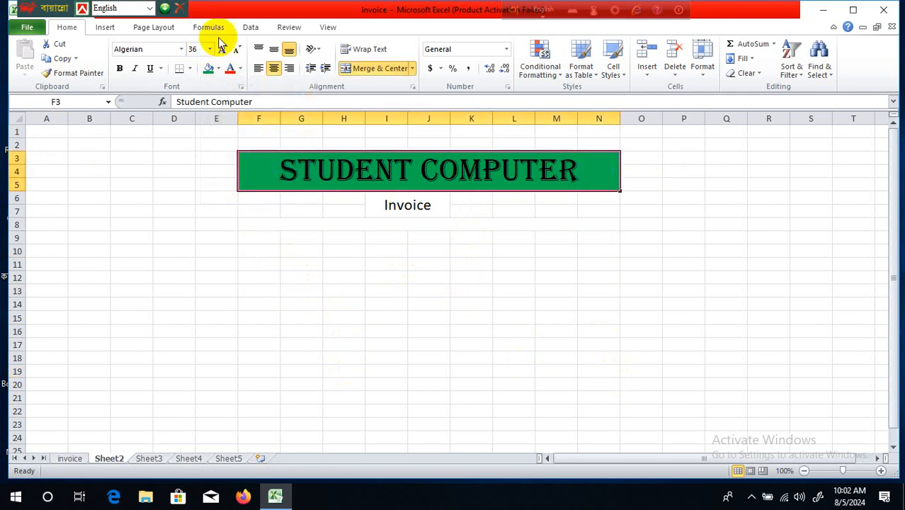
- Give the banner a Thick Box Border
click(190, 68)
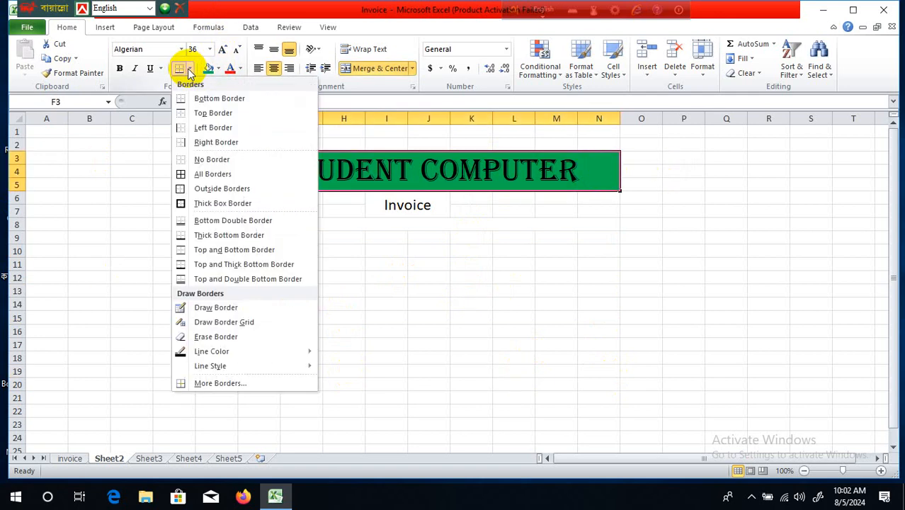
click(221, 188)
click(469, 289)
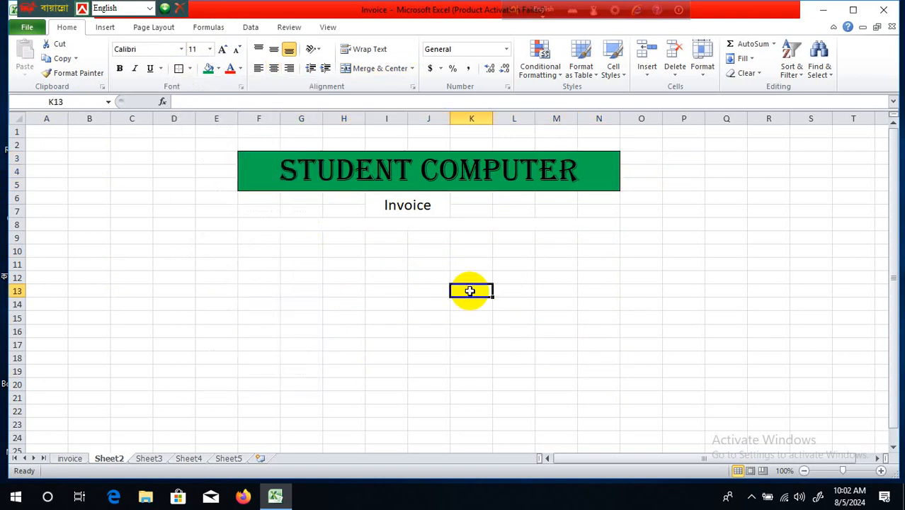
click(454, 172)
click(189, 68)
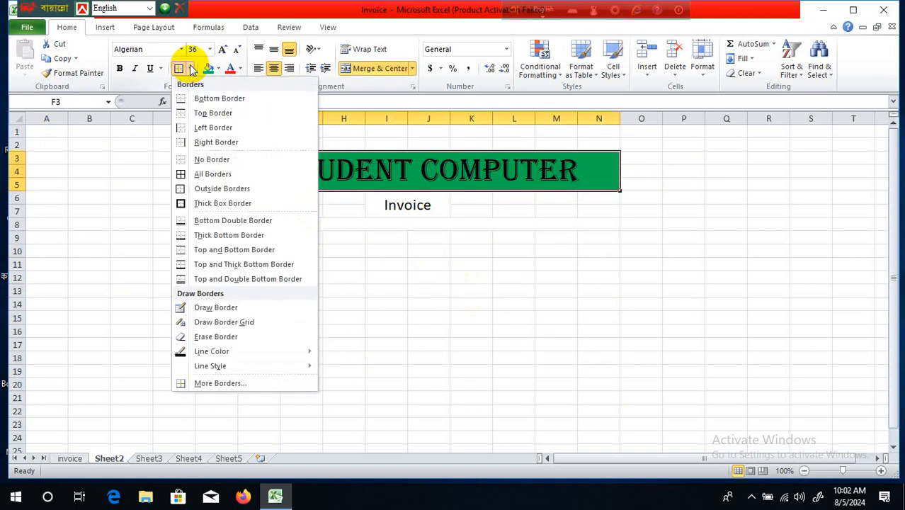
click(237, 203)
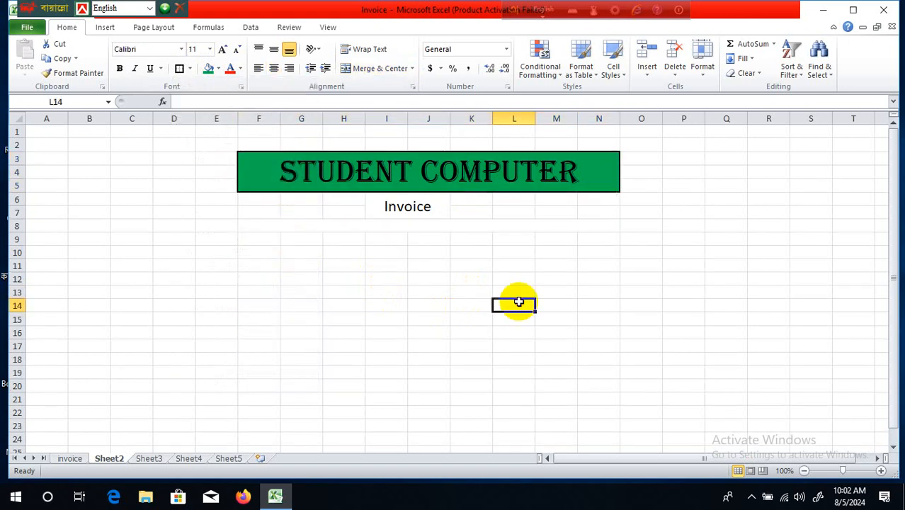
- Fill the merged row 8 strip with Light Green
click(366, 231)
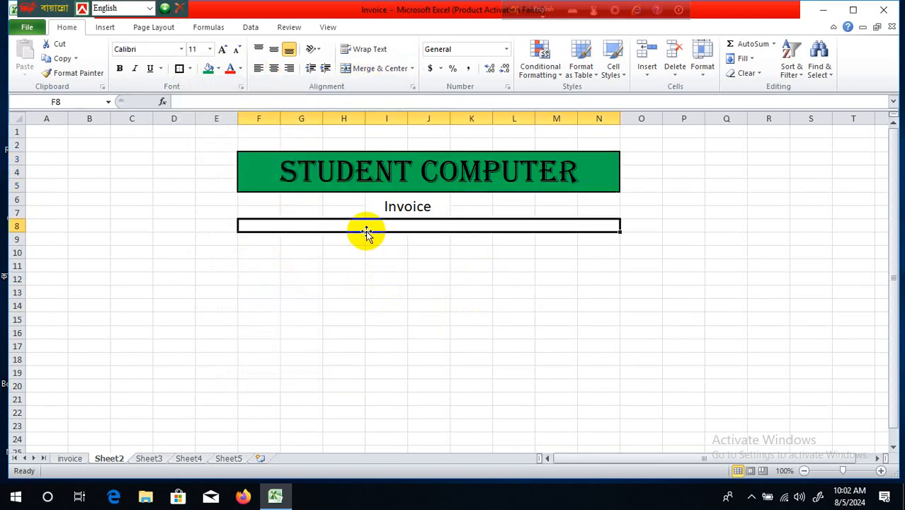
click(219, 69)
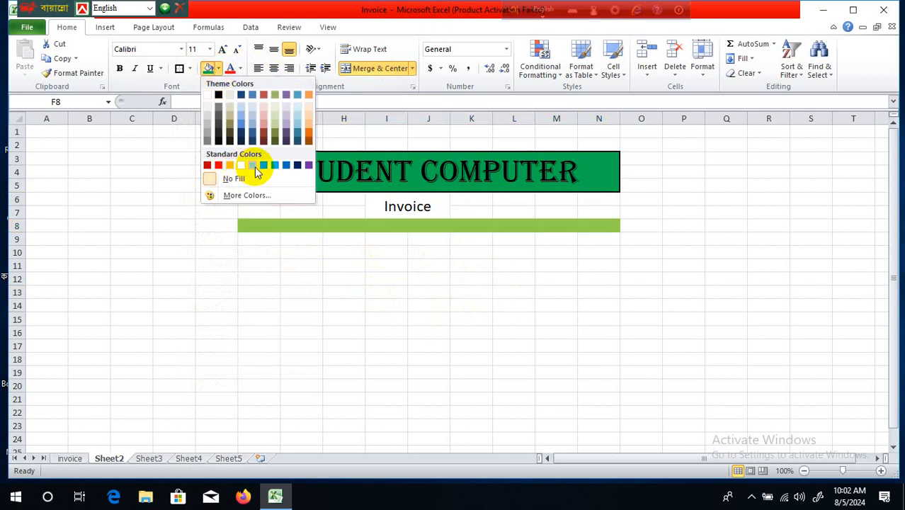
click(253, 165)
click(386, 264)
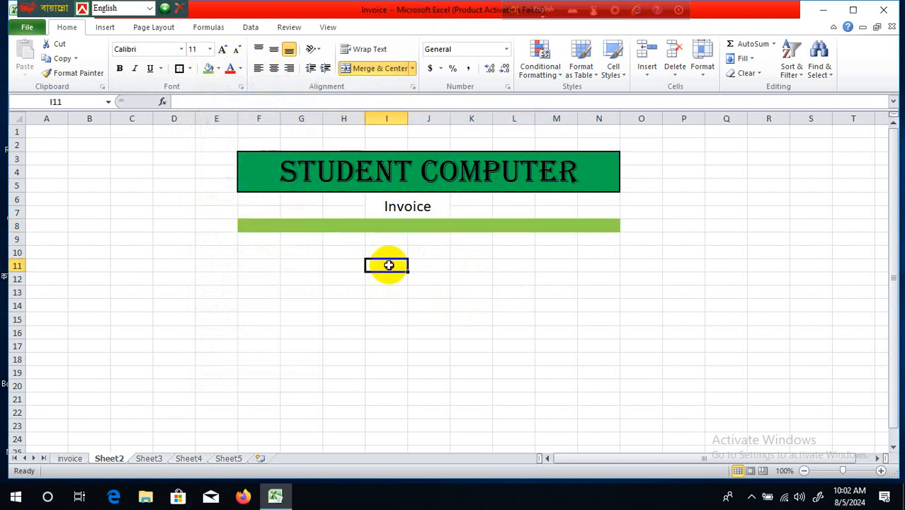
click(457, 163)
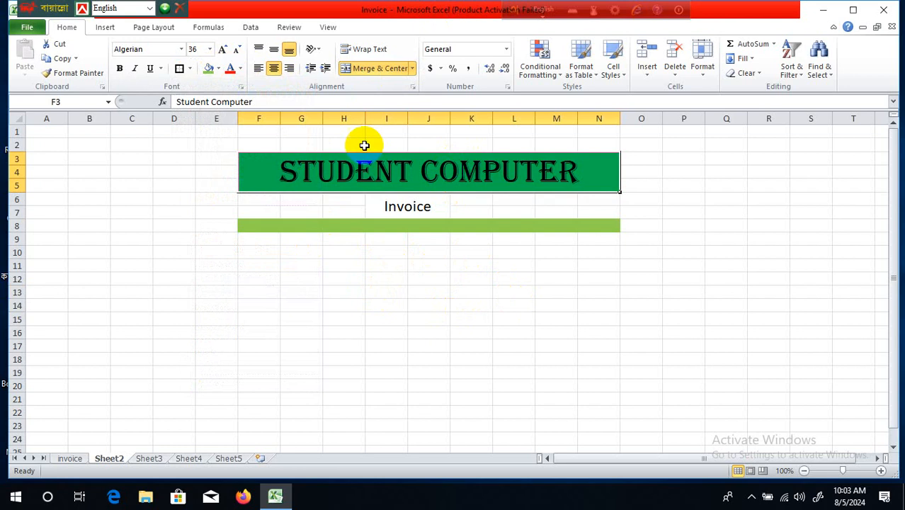
- Set the banner text colour to white from More Colors' Standard swatches
click(241, 69)
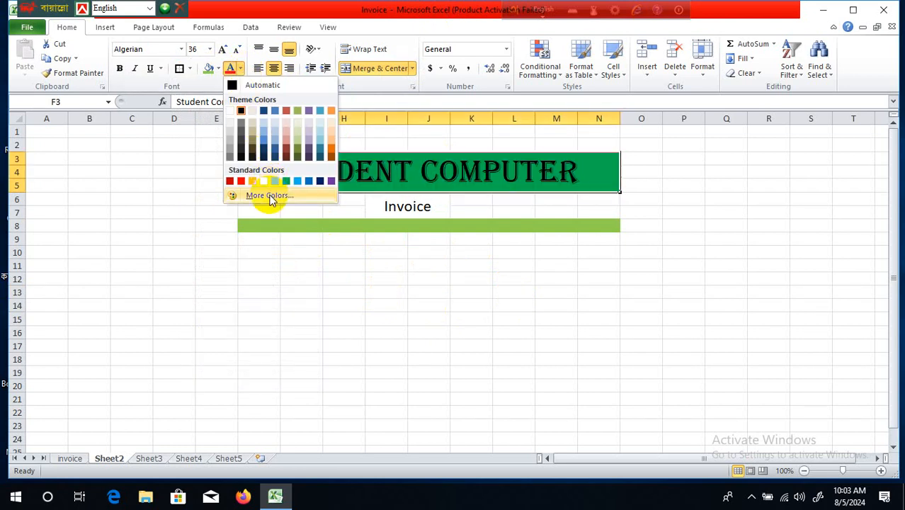
click(269, 196)
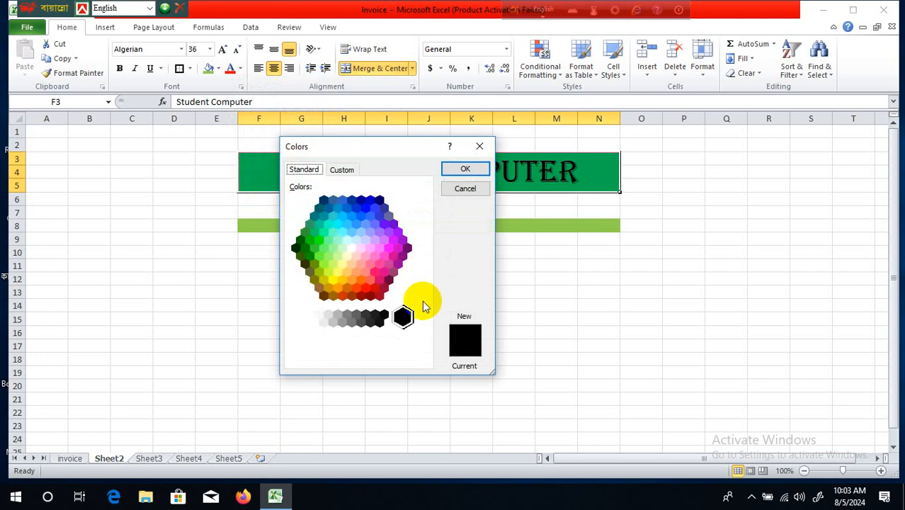
click(348, 169)
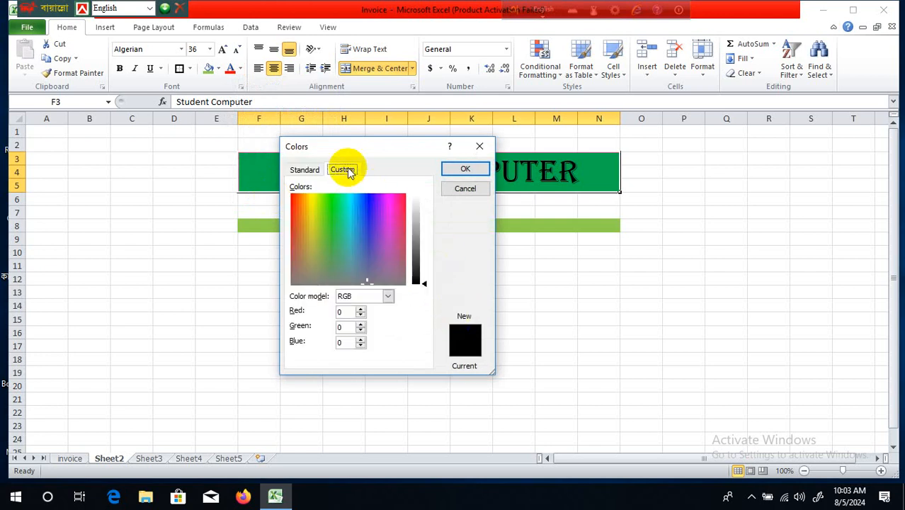
click(303, 169)
click(352, 248)
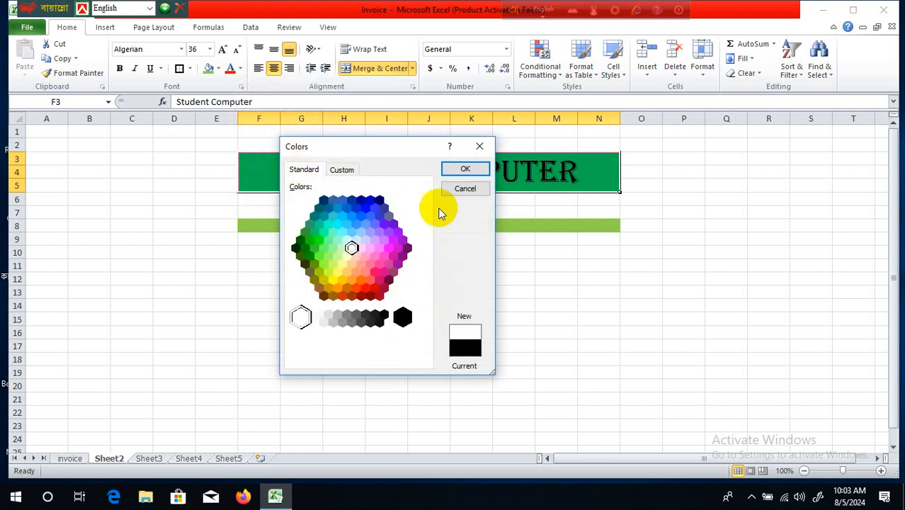
click(464, 168)
click(630, 338)
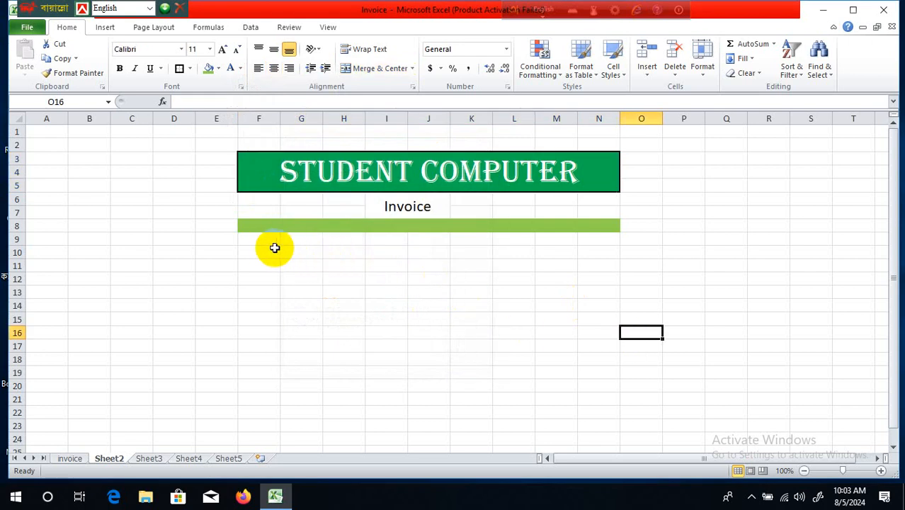
- Try out selections below the green strip and the merge options, then cancel without merging
drag(263, 239, 581, 286)
click(597, 358)
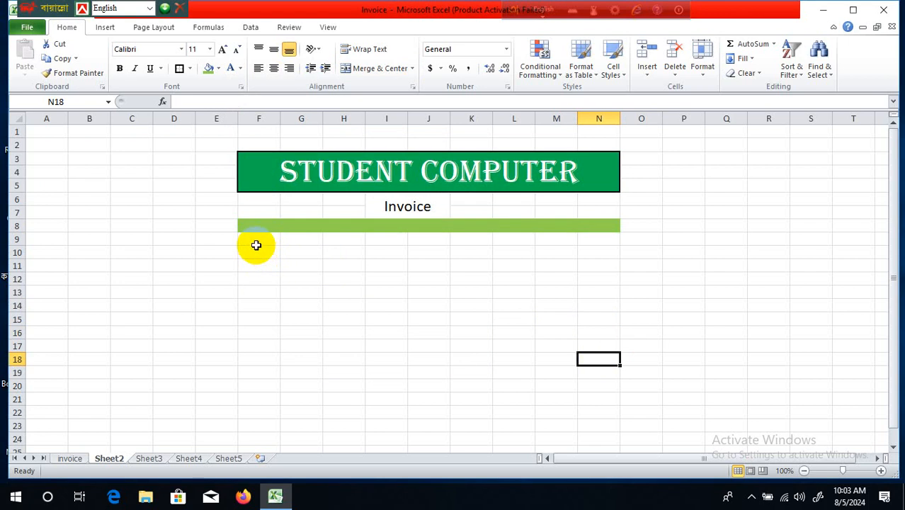
drag(259, 241, 354, 275)
click(307, 296)
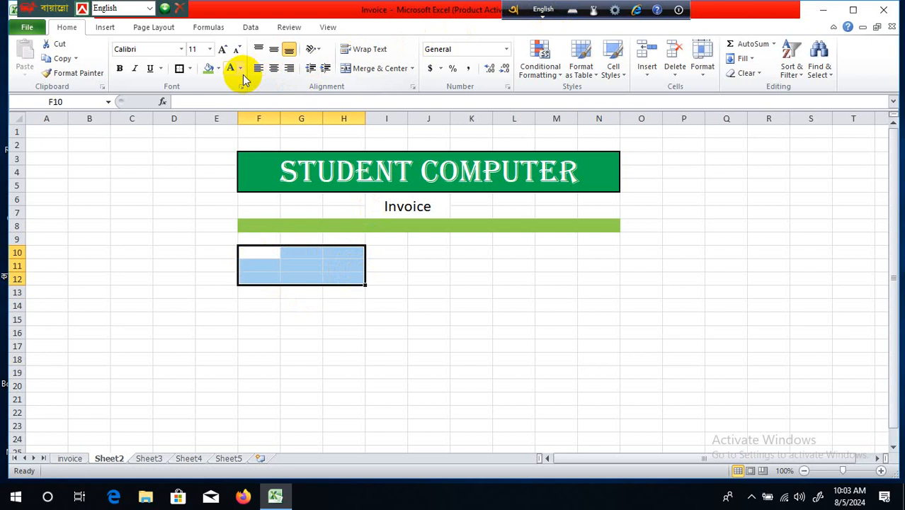
click(412, 69)
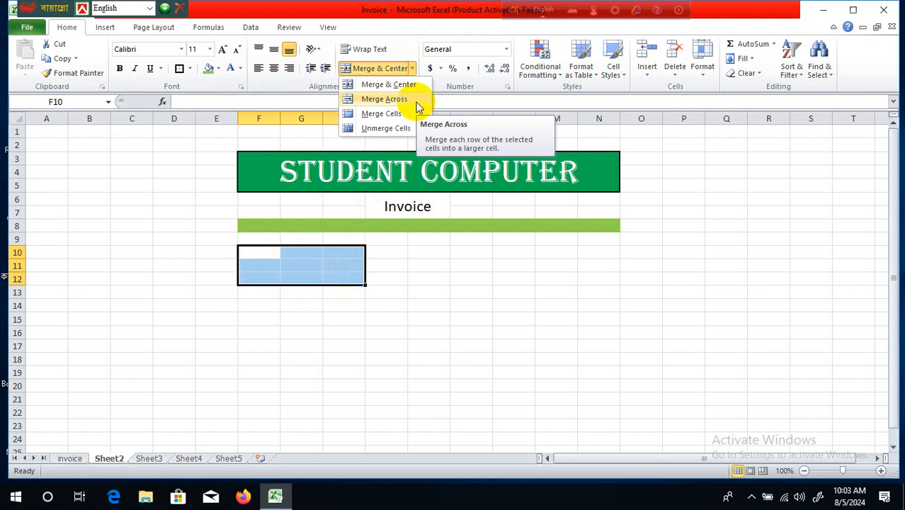
click(499, 232)
click(501, 333)
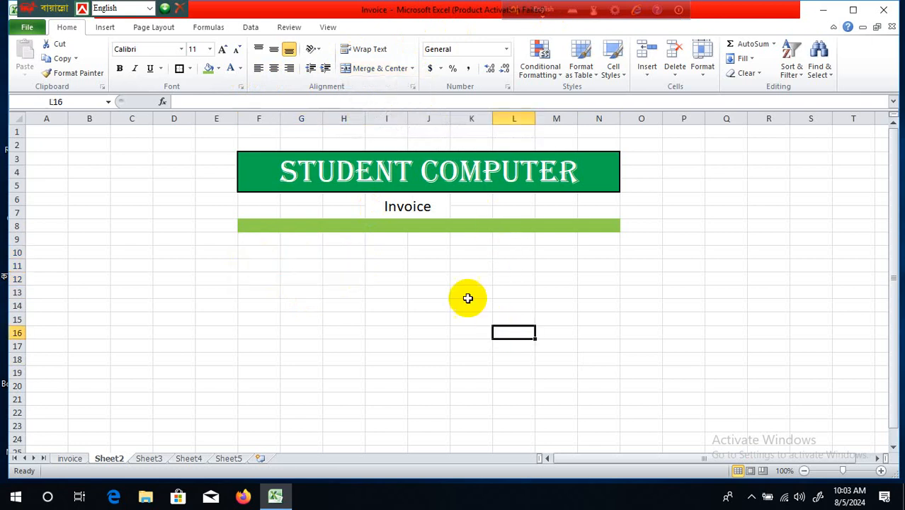
- Merge each row of F10:J14 across into one wide cell with Merge Across
drag(268, 254, 416, 312)
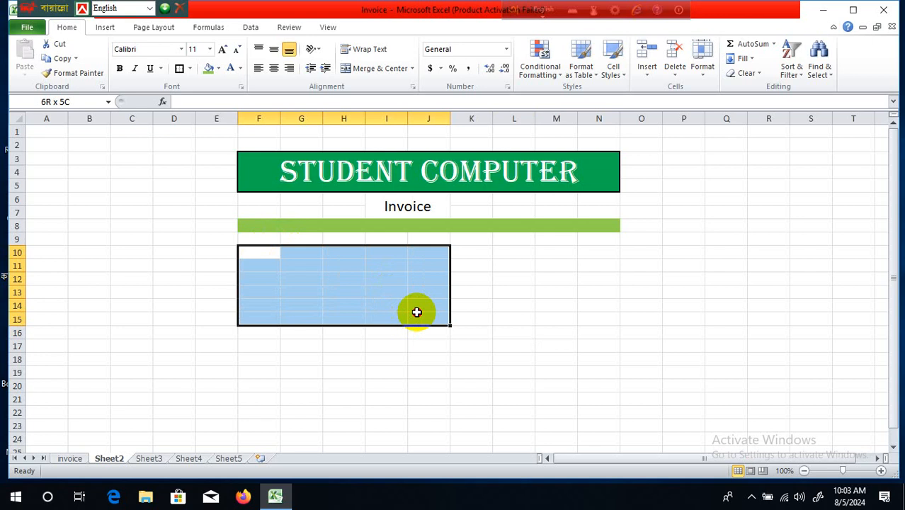
drag(416, 312, 417, 311)
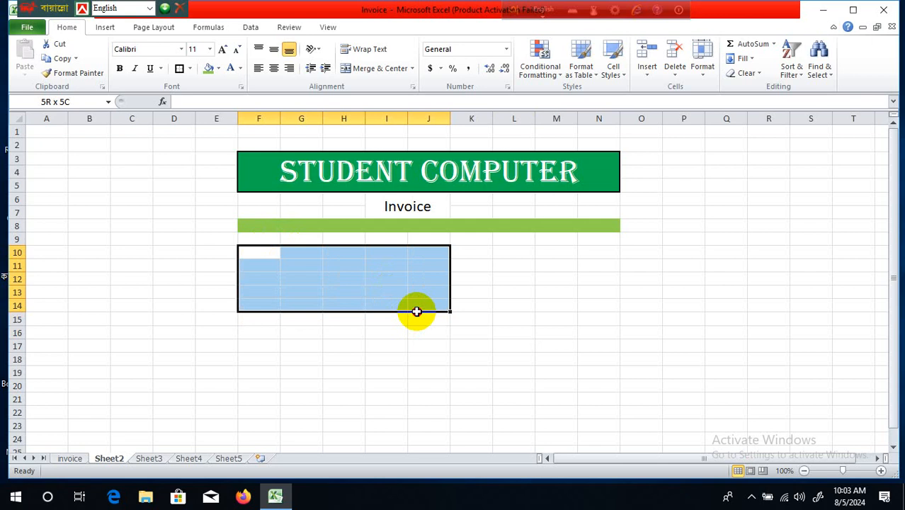
drag(416, 312, 416, 312)
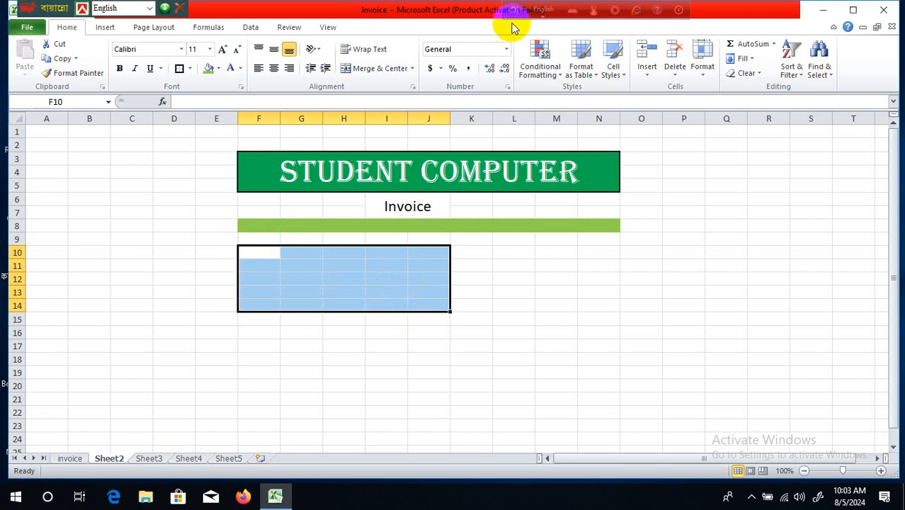
click(413, 70)
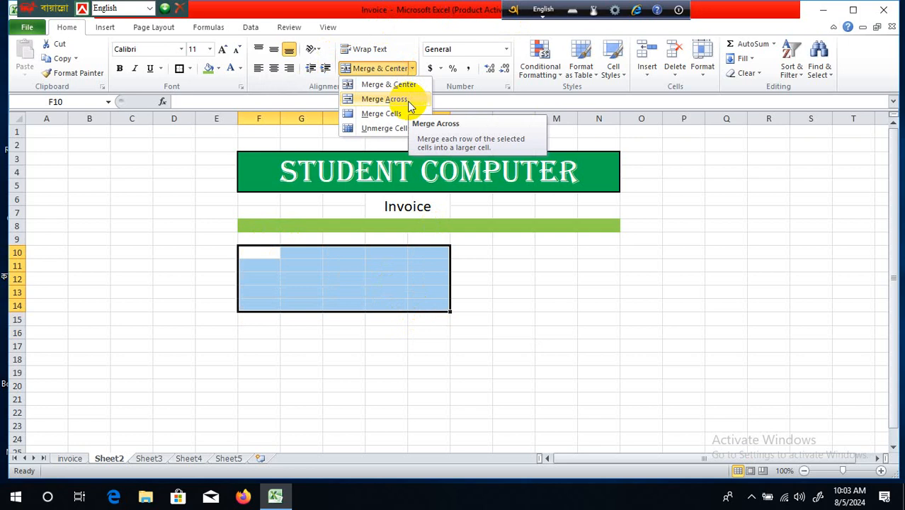
click(404, 99)
click(554, 241)
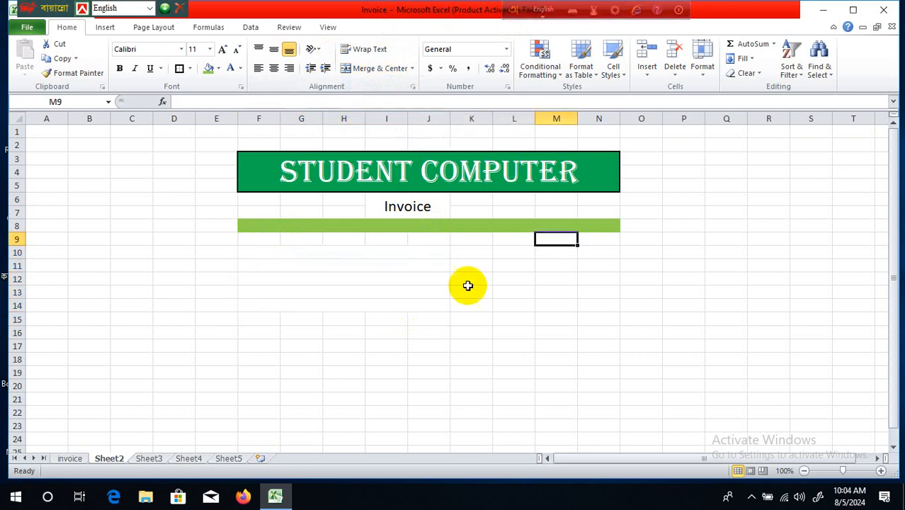
- Add a bottom border under each merged cell in rows 10 through 13
click(379, 253)
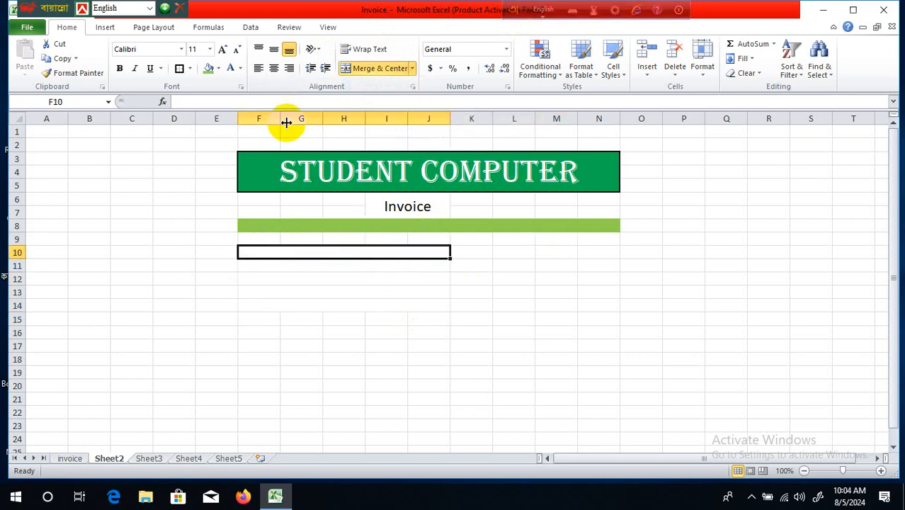
click(190, 69)
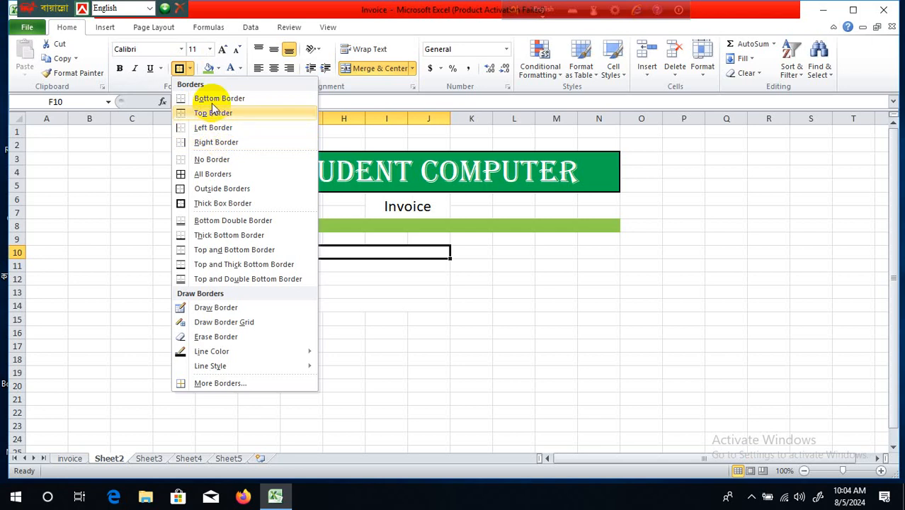
click(211, 97)
click(360, 266)
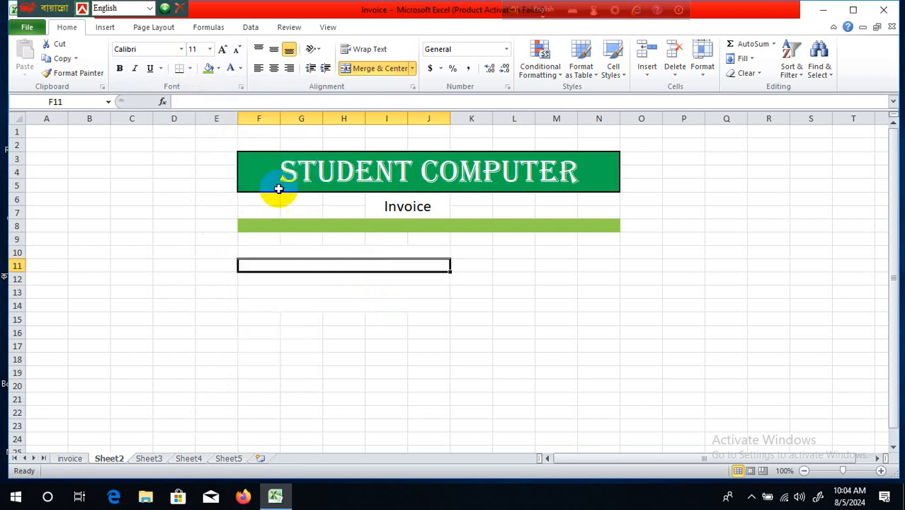
click(326, 296)
click(332, 280)
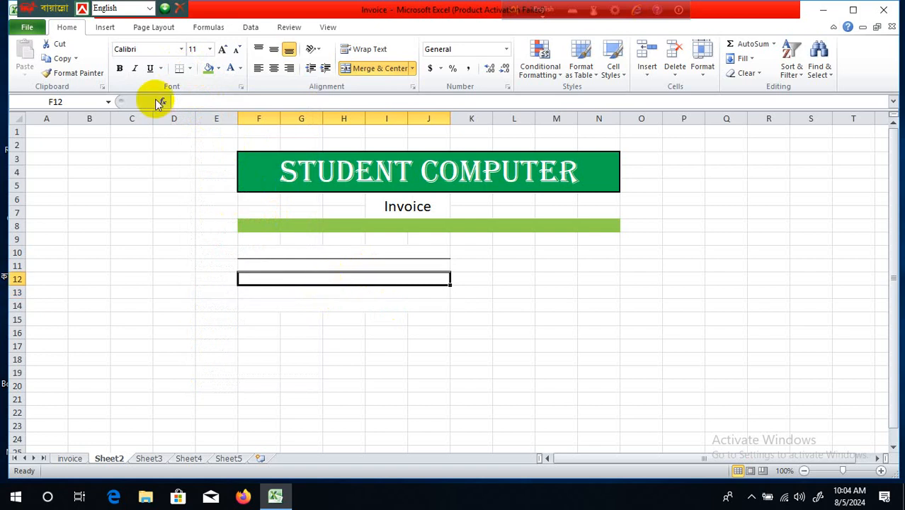
click(178, 69)
click(338, 330)
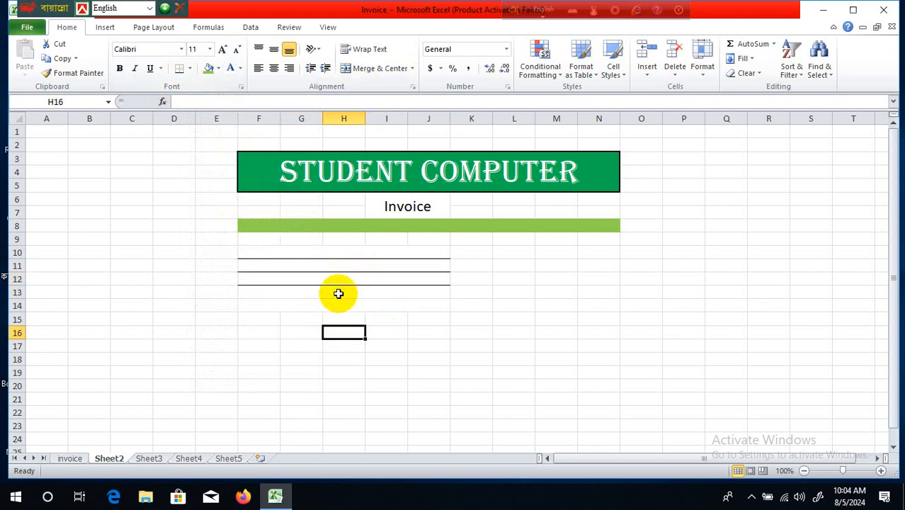
click(337, 292)
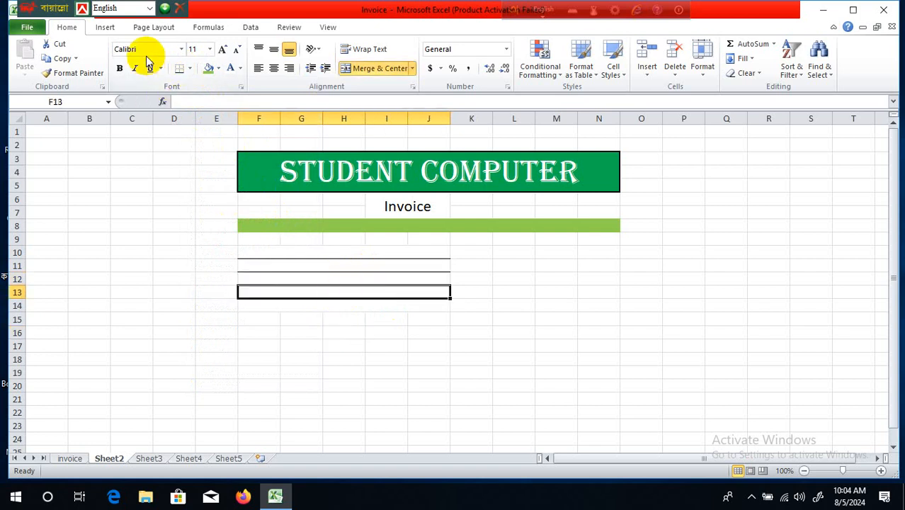
click(413, 358)
click(356, 254)
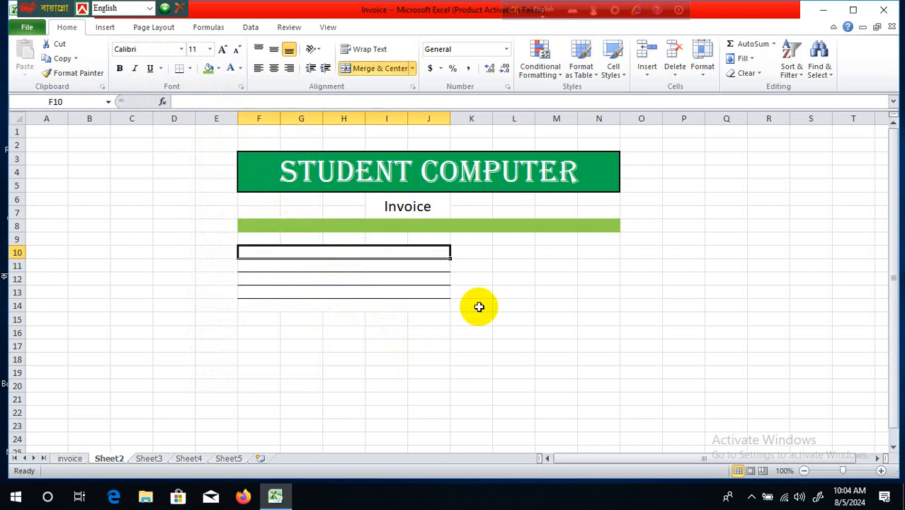
- Type 'Bill To' in F10 and the customer's name in F11
text(Bi)
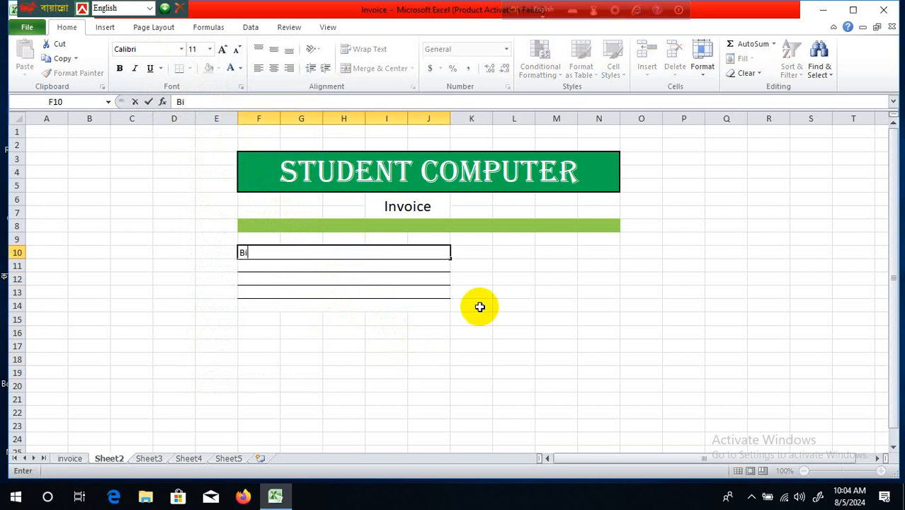
text(ll To)
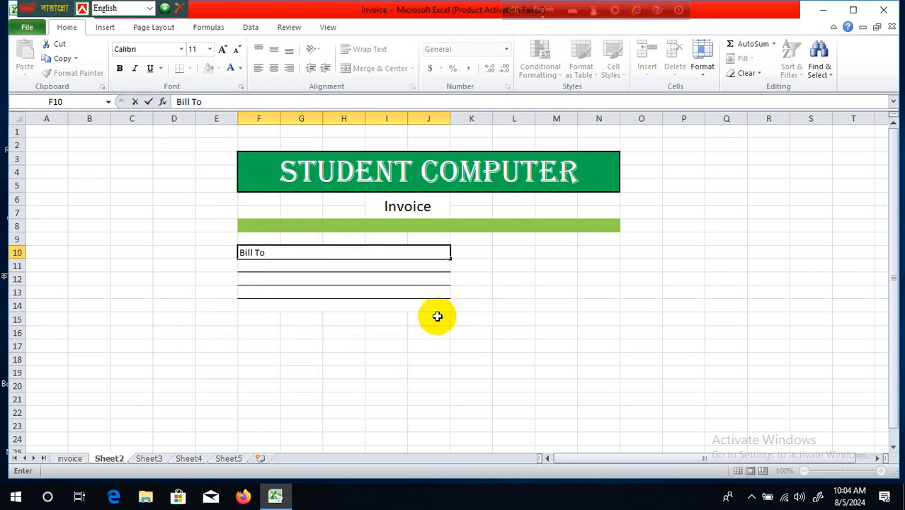
click(395, 265)
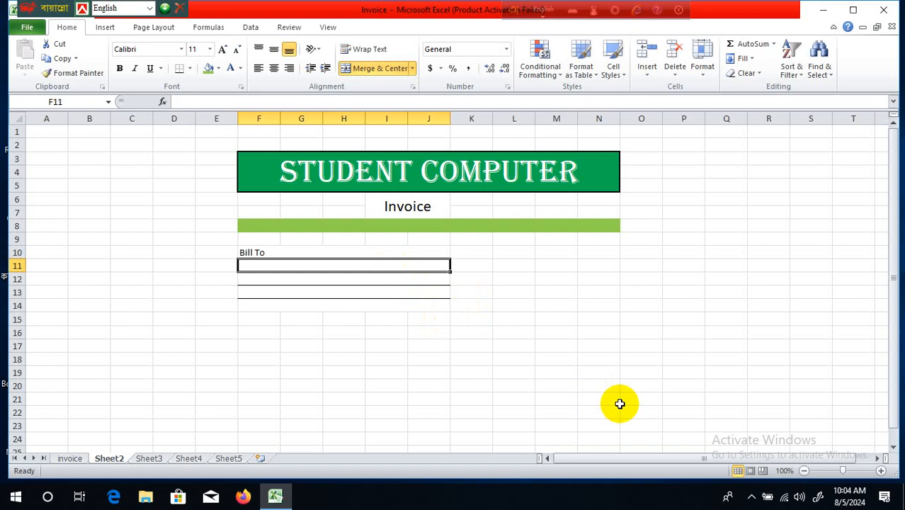
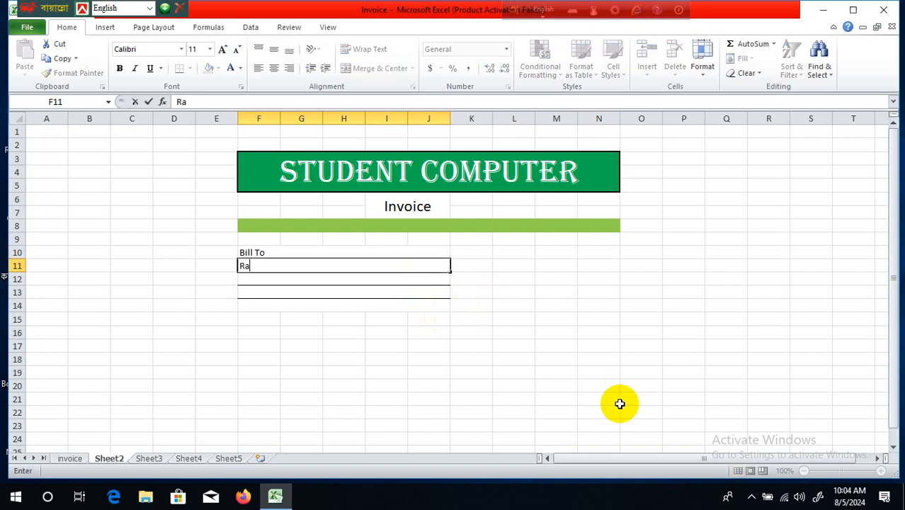
key(Return)
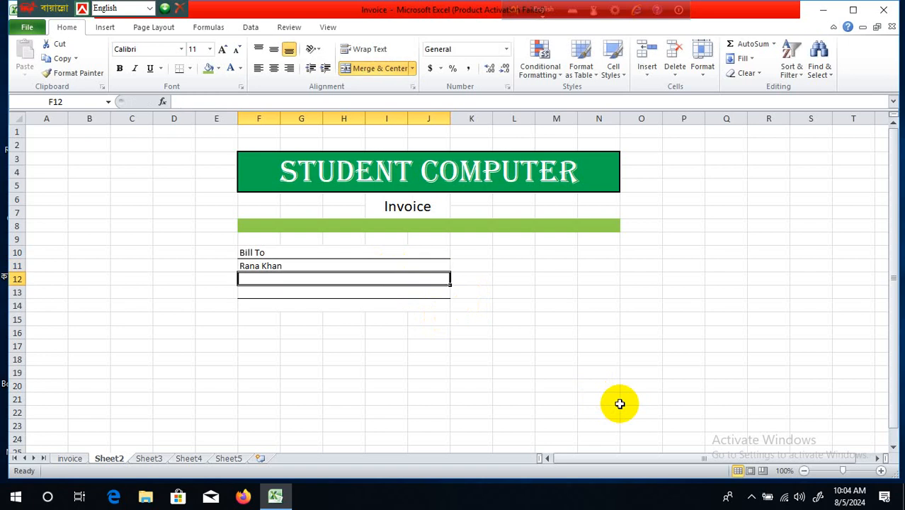
- Enter the customer's address in F12 and their two phone numbers in F13
text(M)
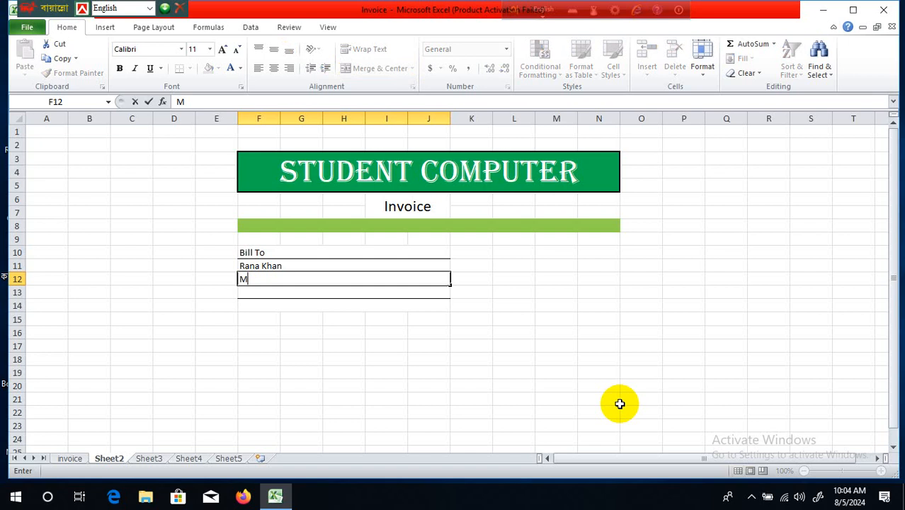
text(i)
key(BackSpace)
text(Mathbaria, M)
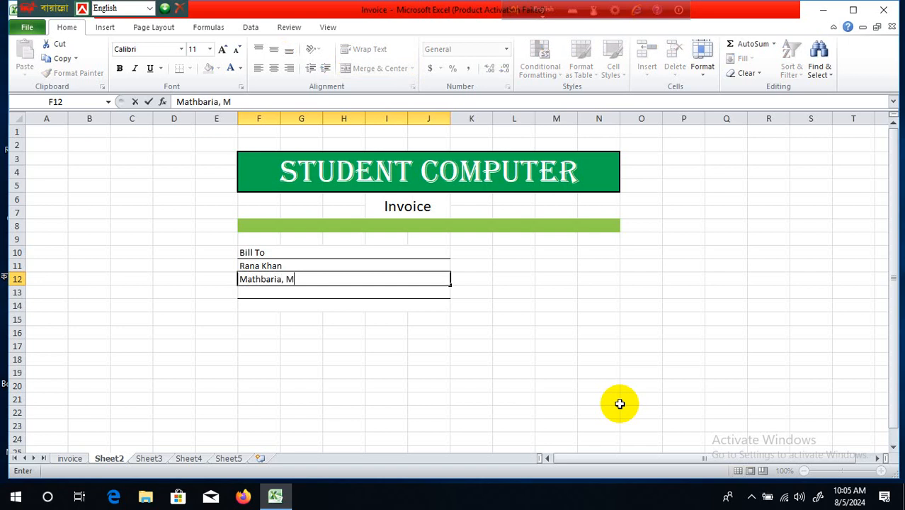
text(irukhali)
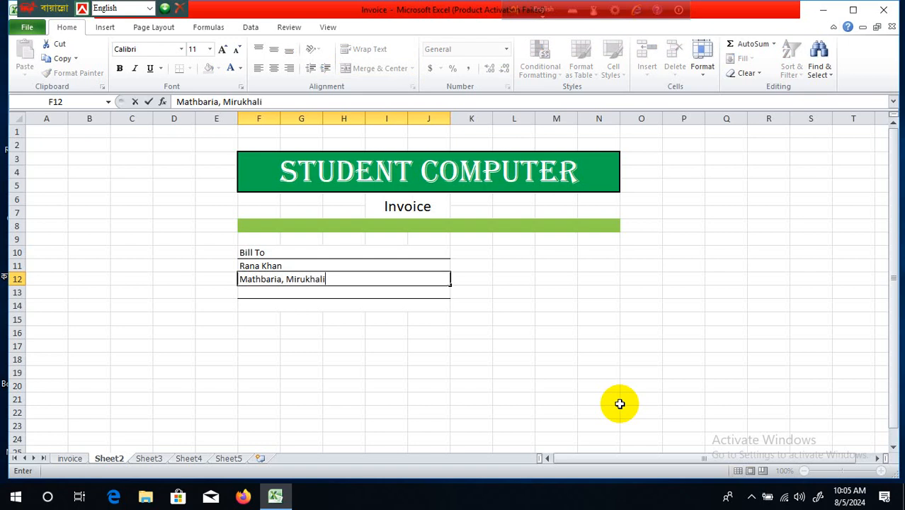
click(441, 334)
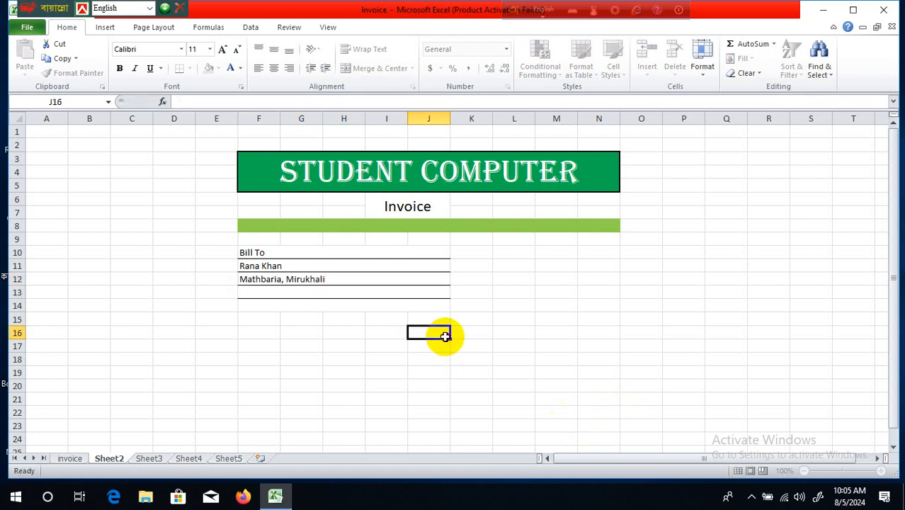
click(414, 292)
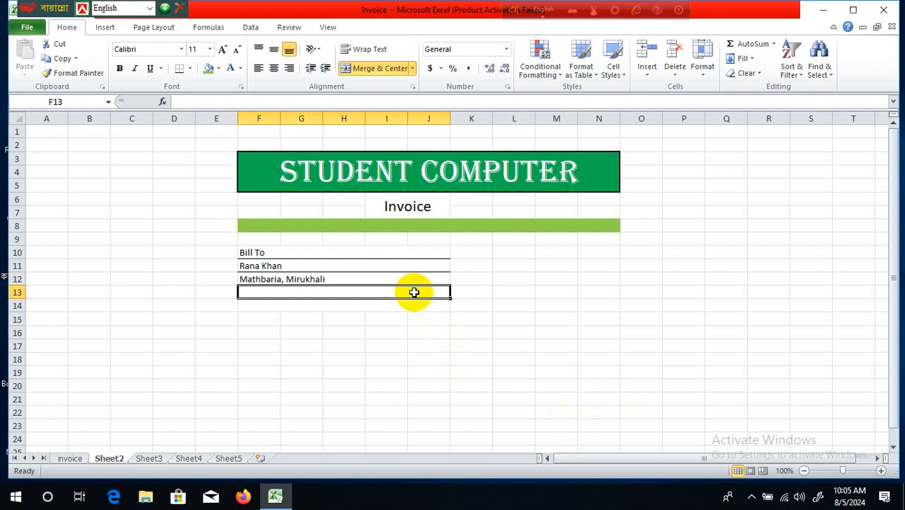
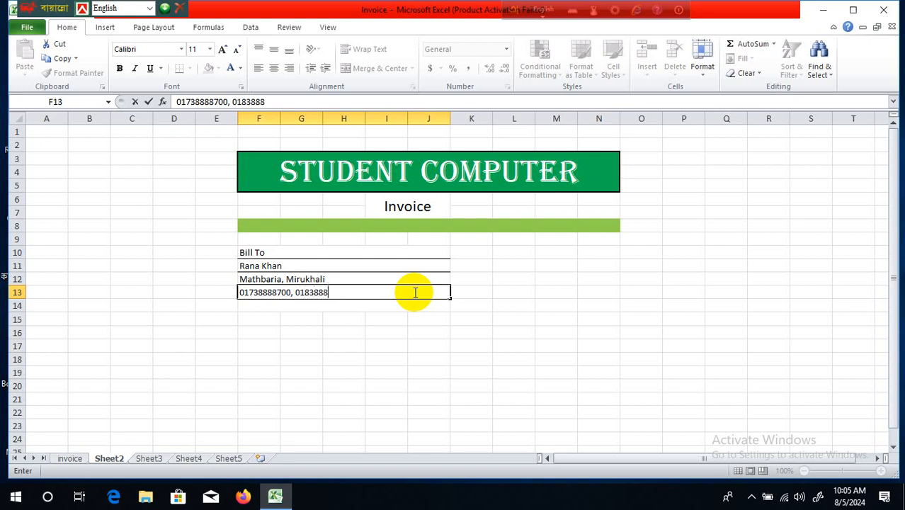
click(490, 437)
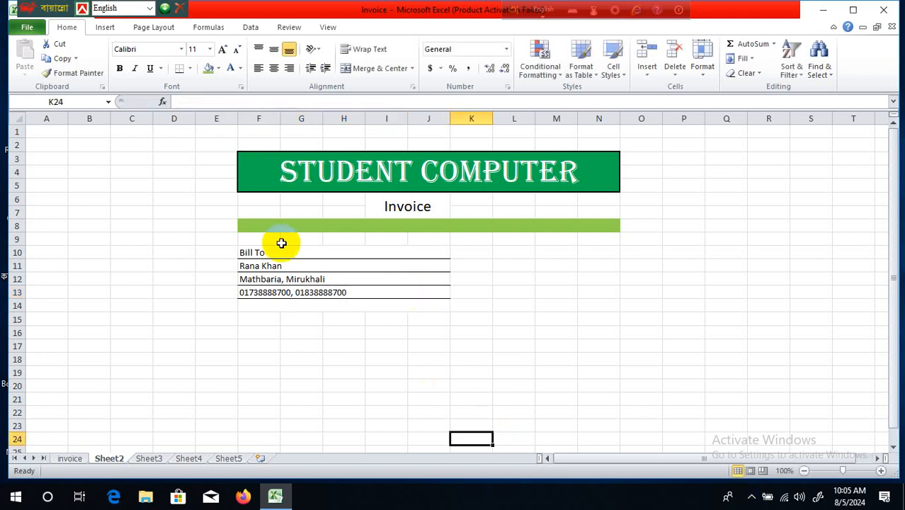
- Centre the Bill To lines in rows 10 to 13
drag(281, 257, 311, 296)
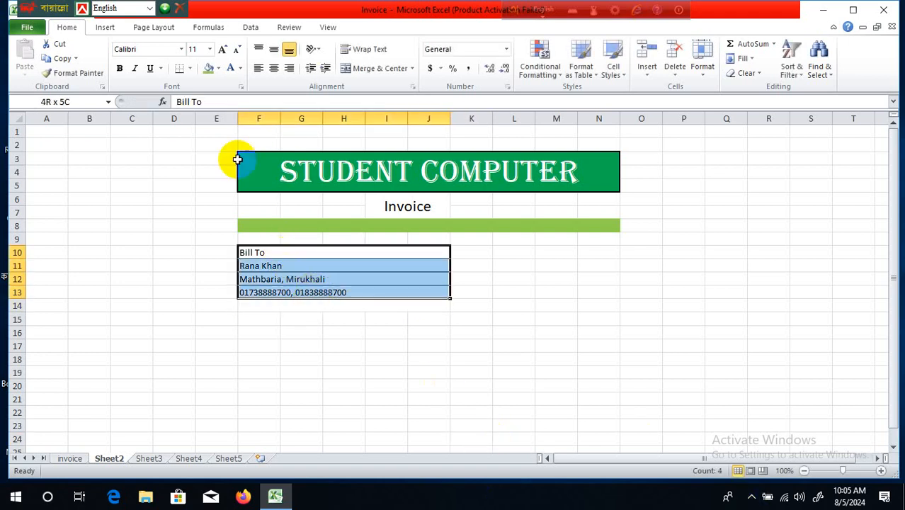
click(273, 69)
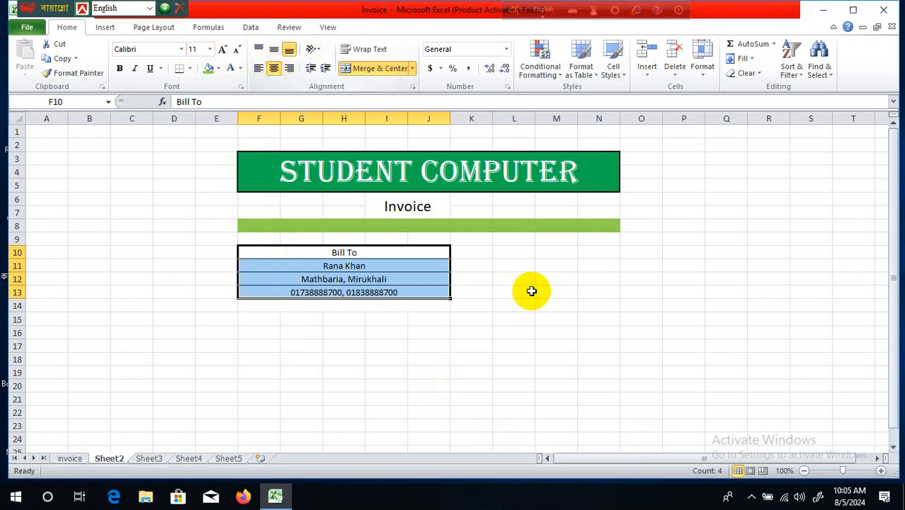
click(531, 291)
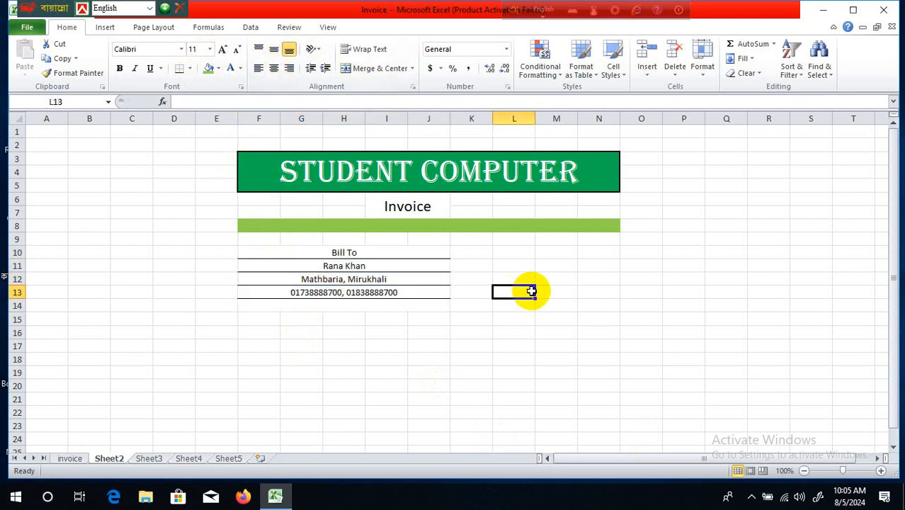
- Merge L10:N11 across row by row and give it All Borders
click(519, 255)
drag(519, 258, 564, 262)
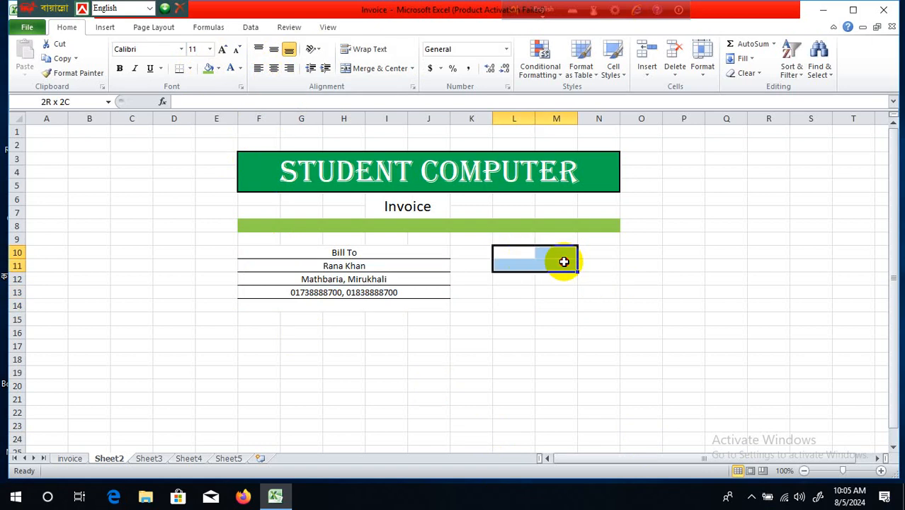
drag(563, 262, 580, 263)
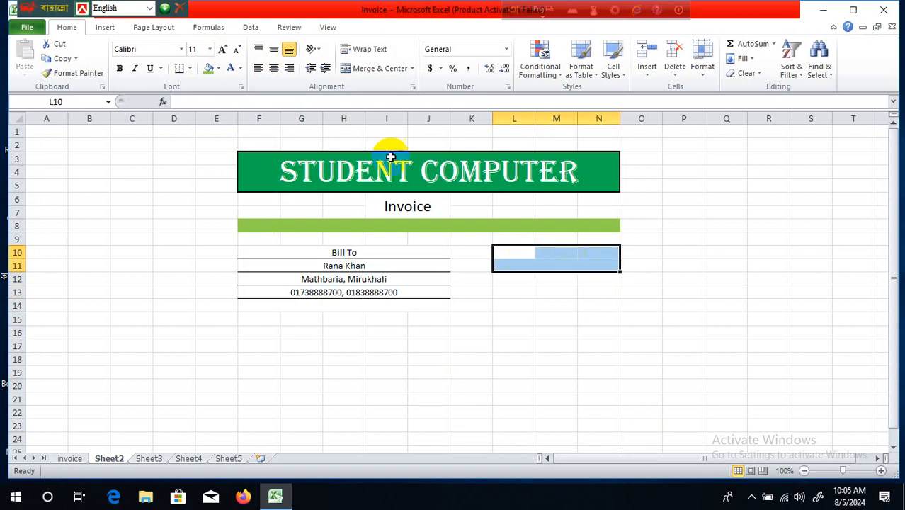
click(412, 73)
click(388, 99)
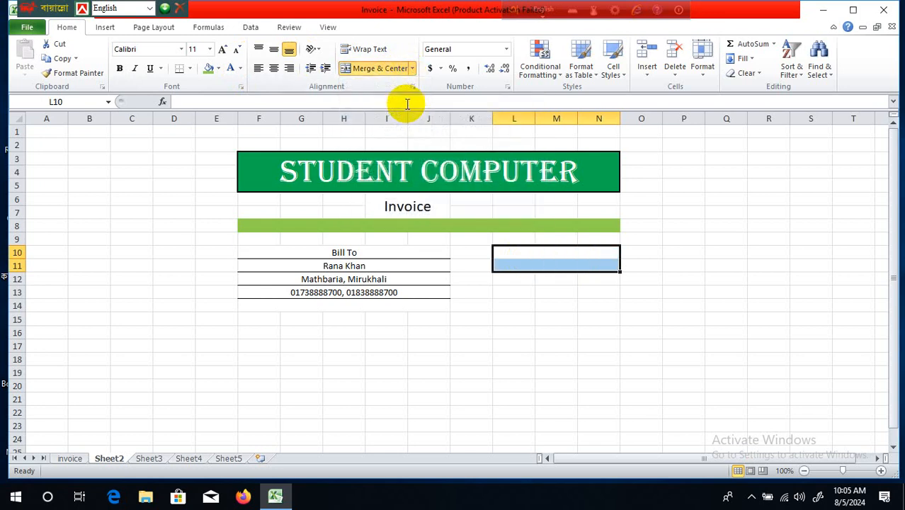
click(566, 380)
drag(542, 255, 551, 266)
click(189, 68)
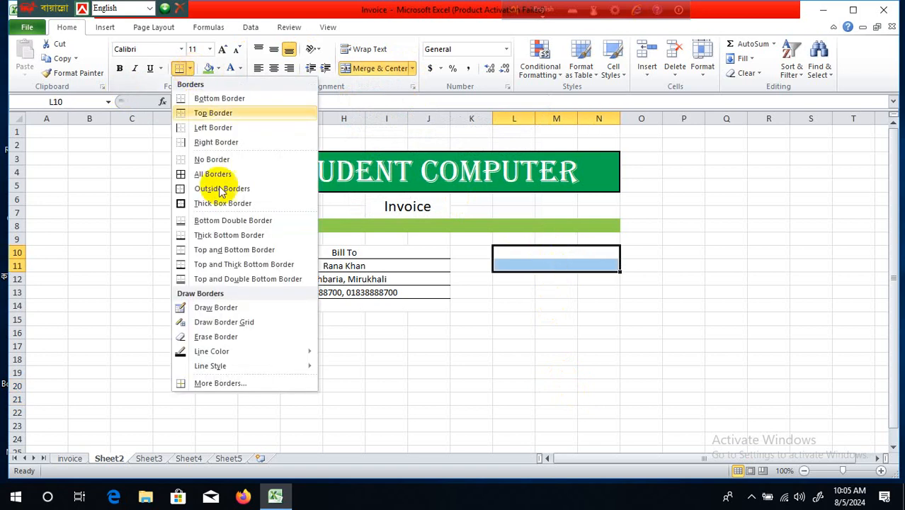
click(226, 174)
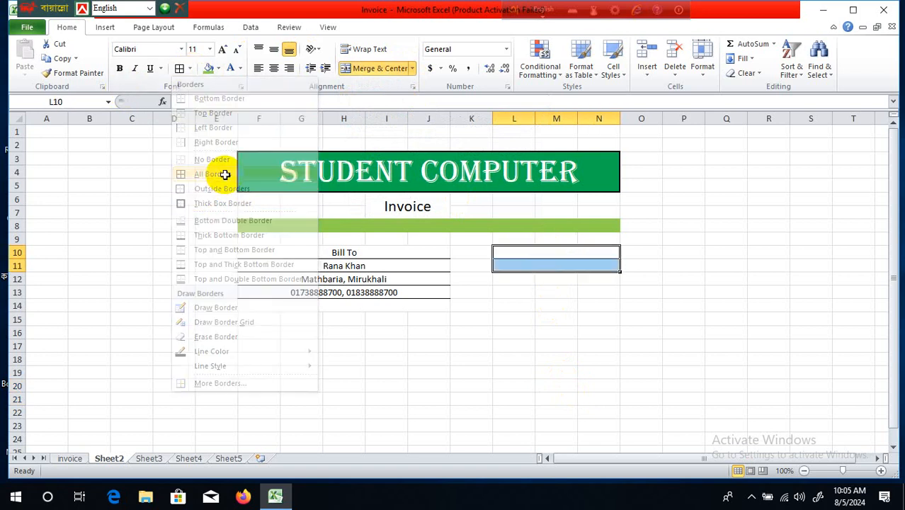
click(485, 383)
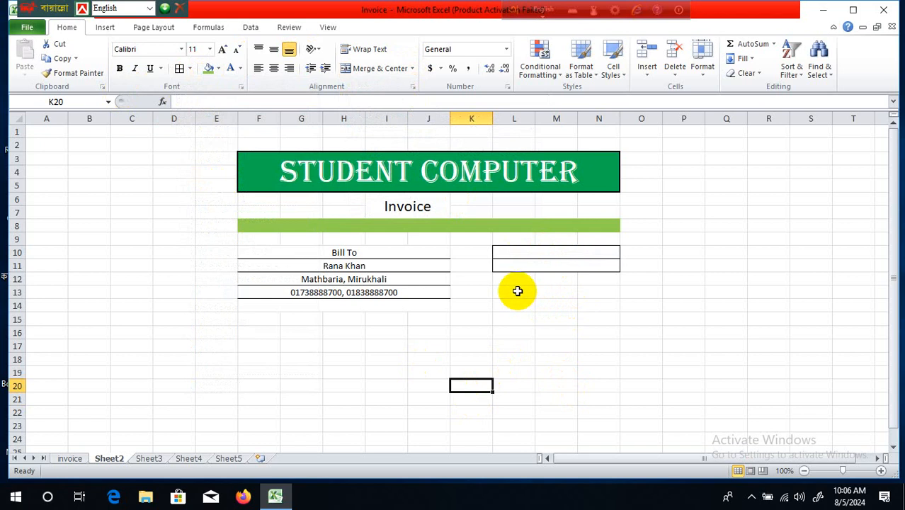
- Merge L13:N14 across row by row and give it All Borders
drag(514, 289, 602, 306)
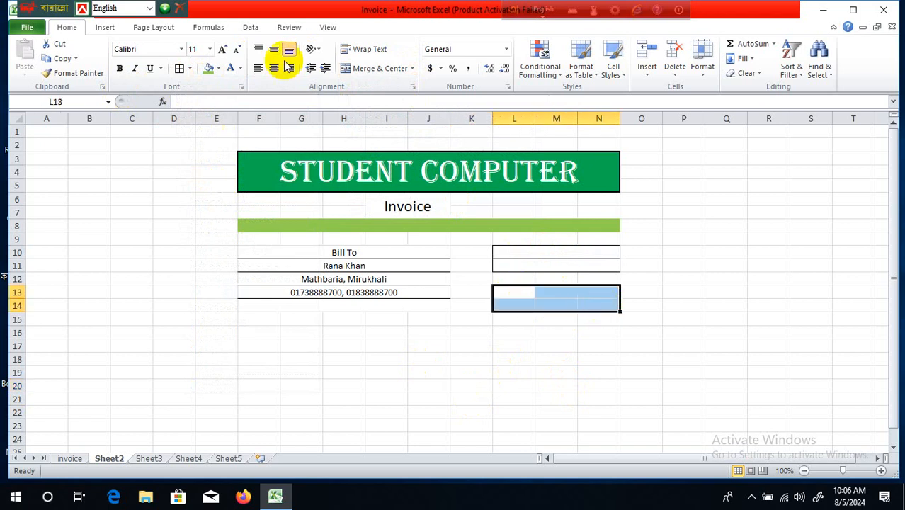
click(414, 69)
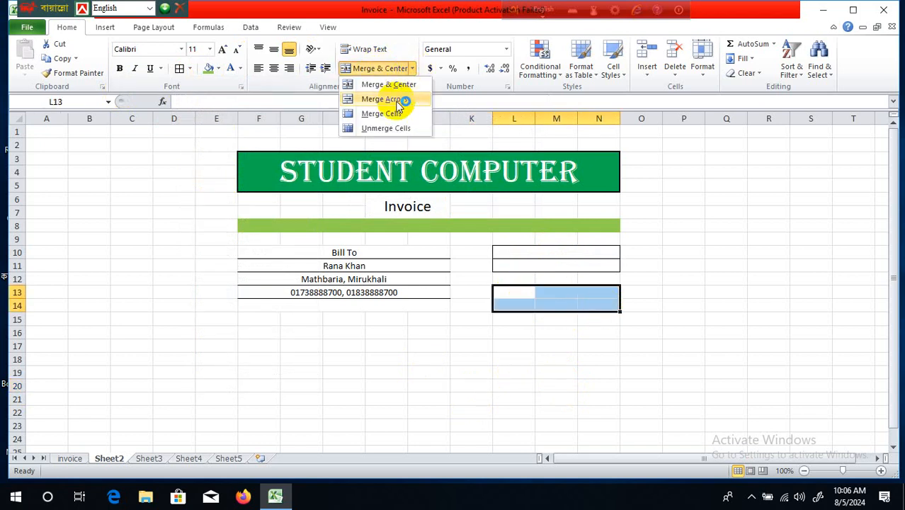
click(396, 97)
click(180, 68)
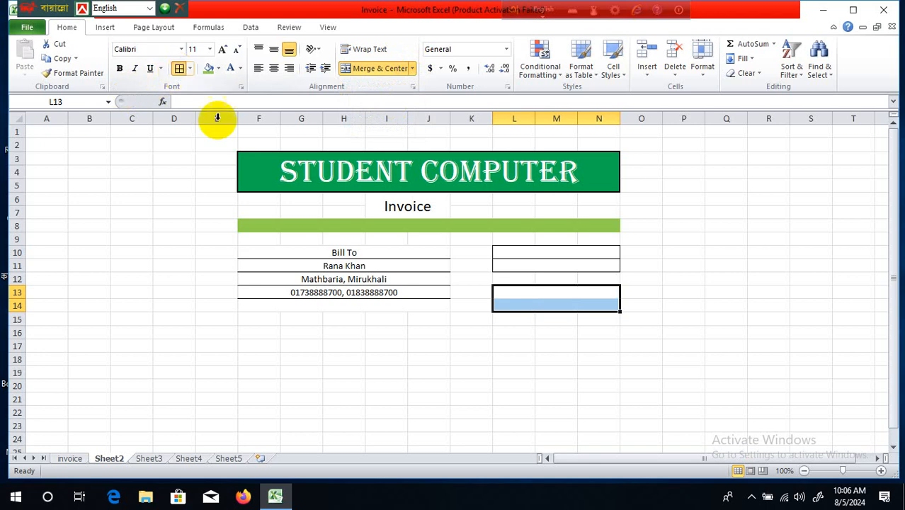
click(557, 331)
click(558, 251)
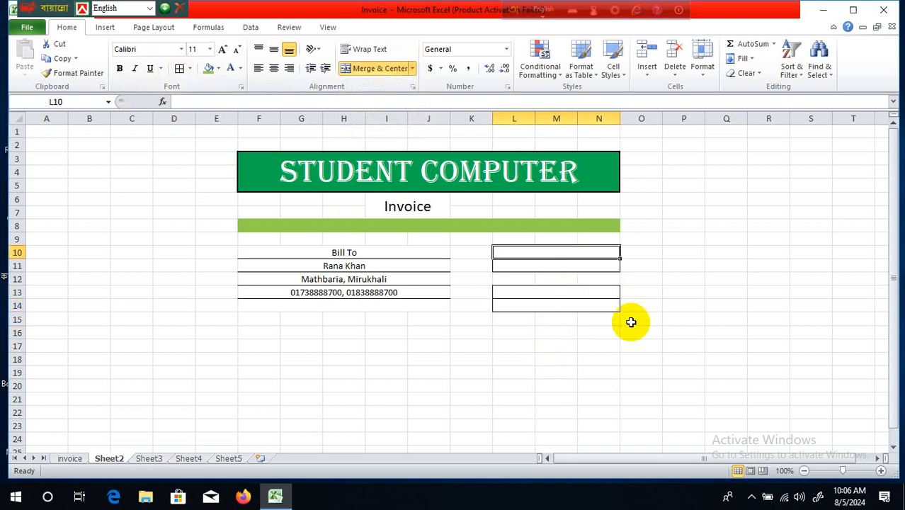
- Type 'Invoice No' in L10 and 'Invoice Date' in L13
text(In)
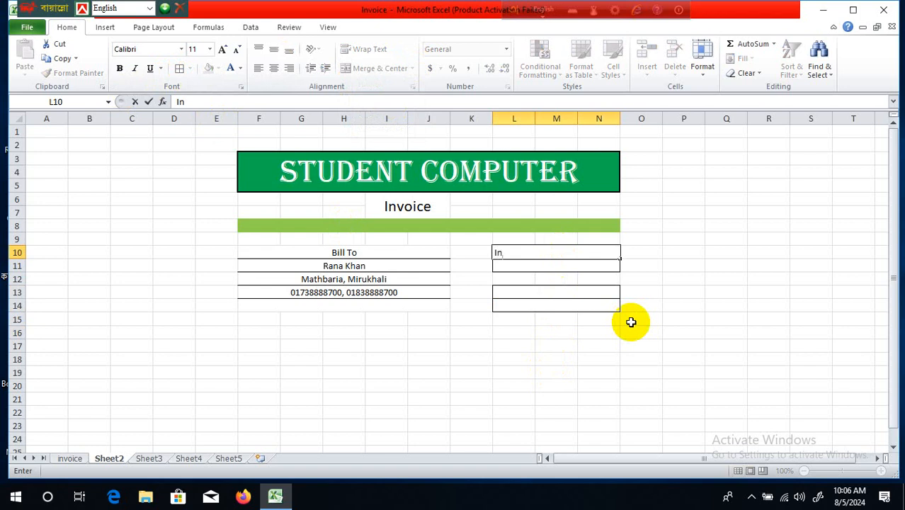
text(voice No)
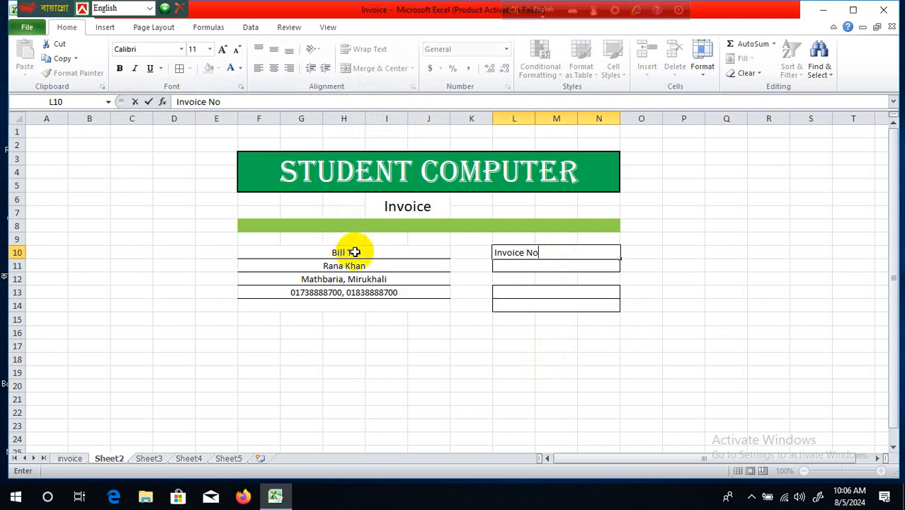
click(544, 295)
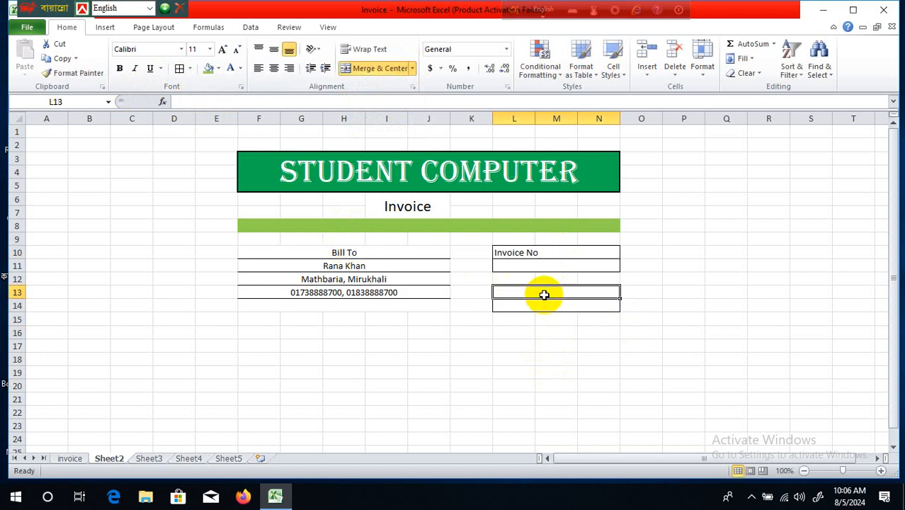
text(In)
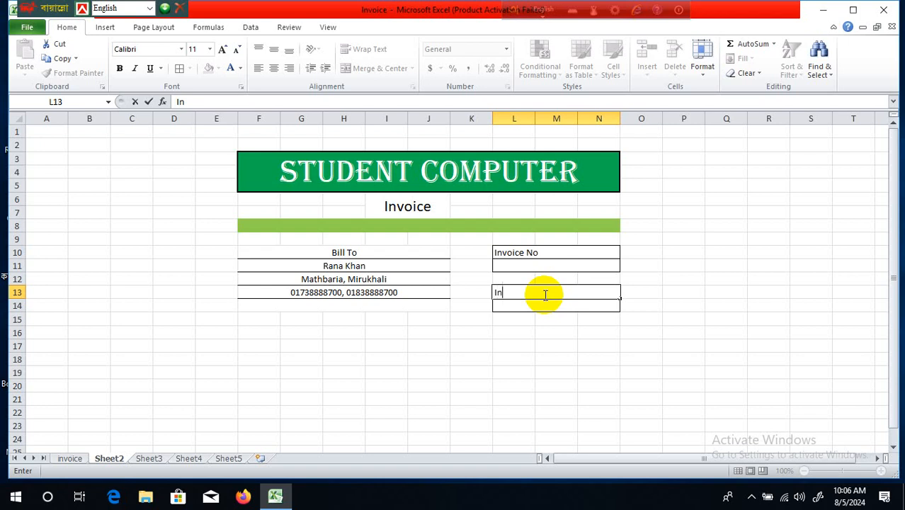
text(voice Date)
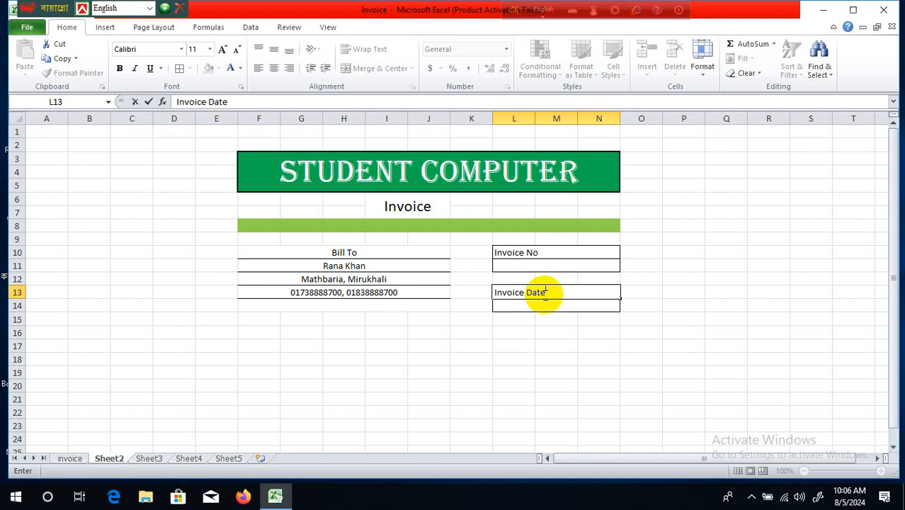
click(627, 373)
- Centre both invoice labels across the L10:N14 box
drag(519, 248, 549, 306)
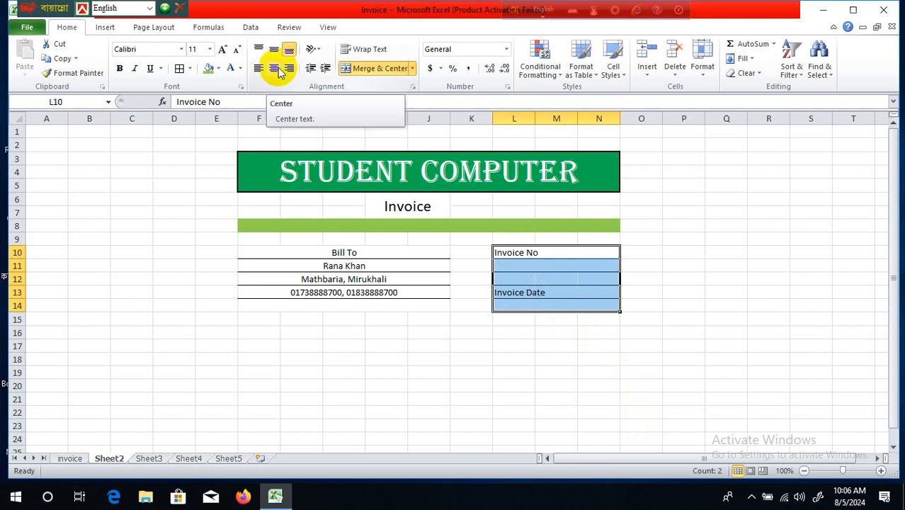
click(275, 69)
click(639, 305)
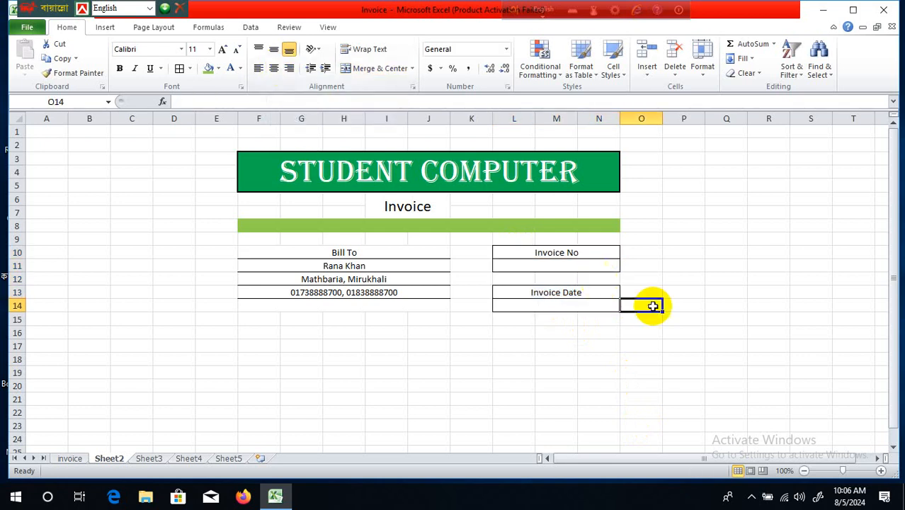
scroll(687, 320, down, 2)
scroll(686, 320, up, 2)
- Apply All Borders to F16:N21 for the item table, then type 'S/L' in F16
drag(256, 318, 602, 369)
click(681, 371)
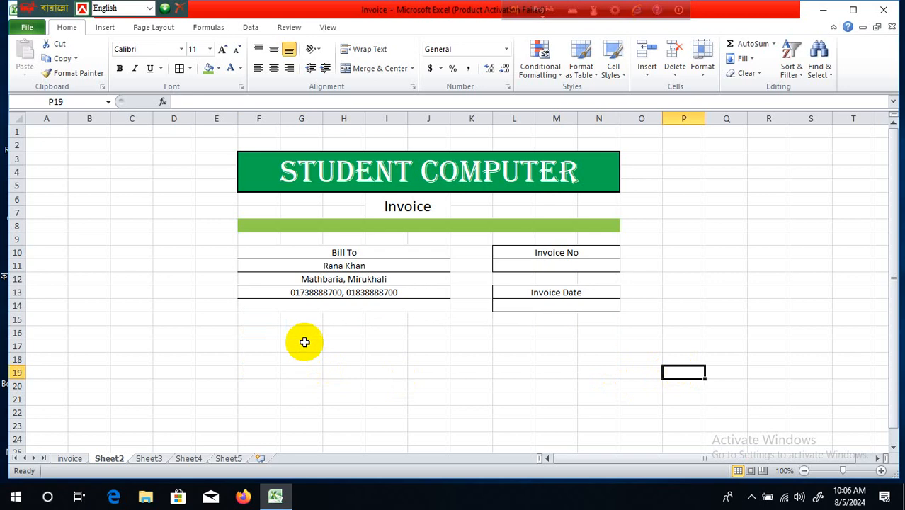
drag(274, 328, 595, 400)
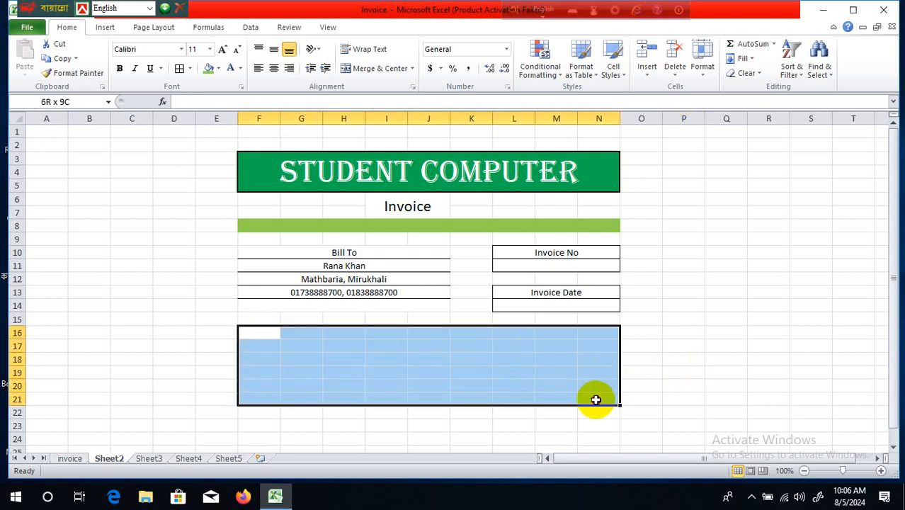
click(179, 69)
click(712, 409)
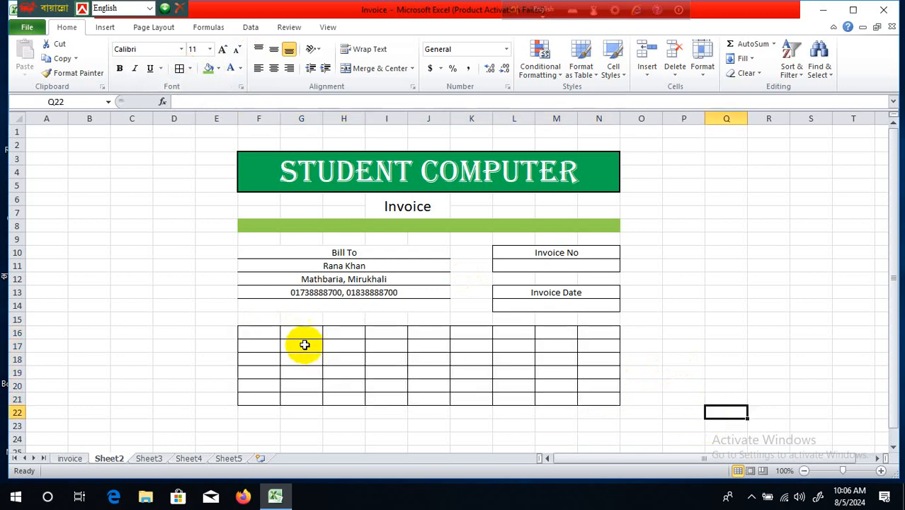
click(257, 334)
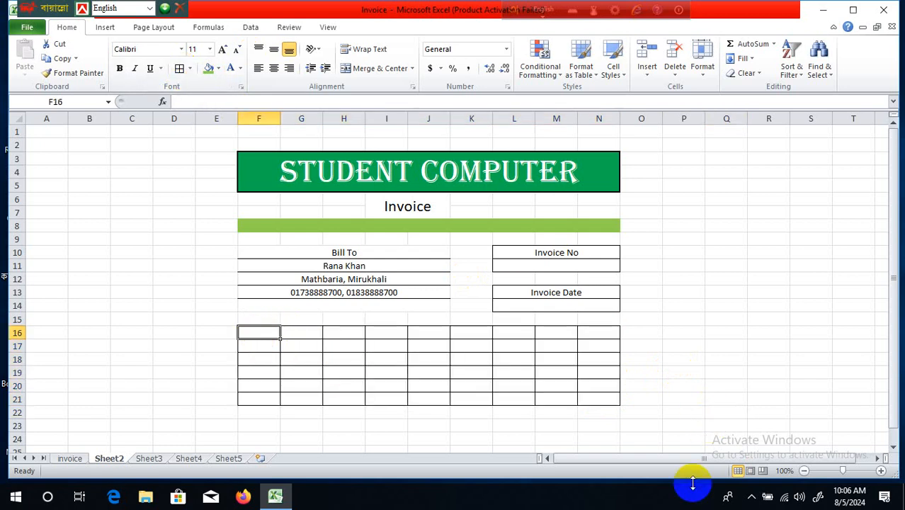
text(S/L)
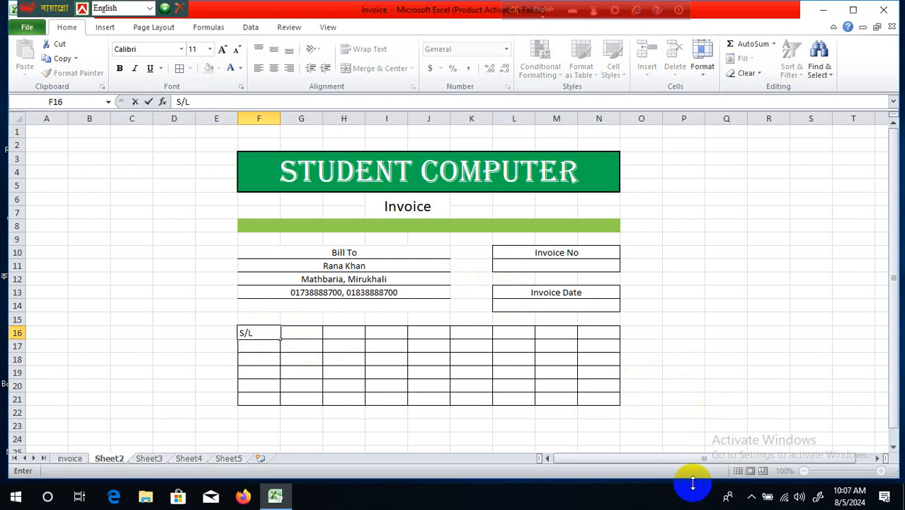
- Add the headers Total in N16, Qty in M16 and Price in L16
click(555, 384)
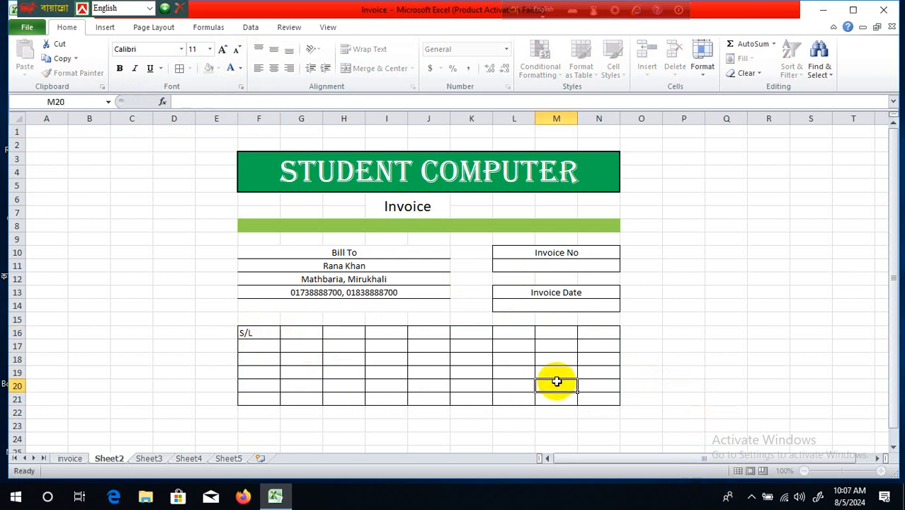
click(593, 332)
text(T)
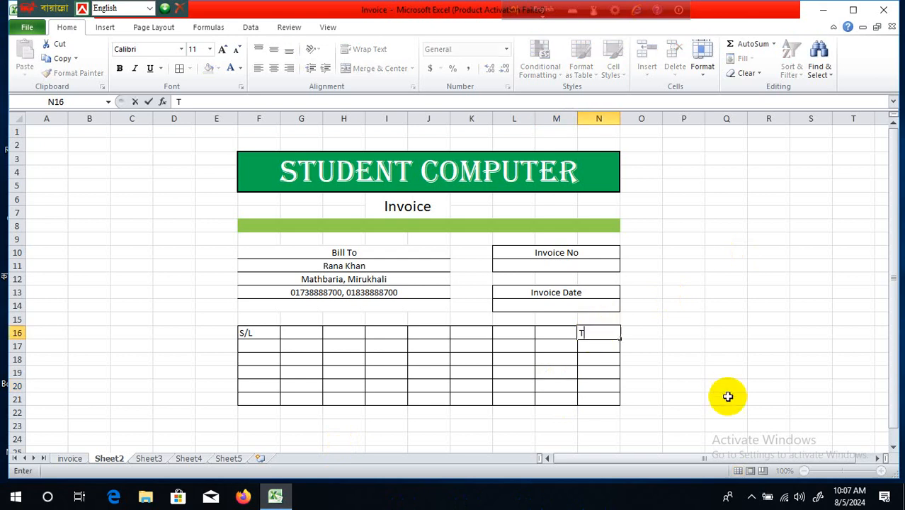
text(otal)
click(640, 304)
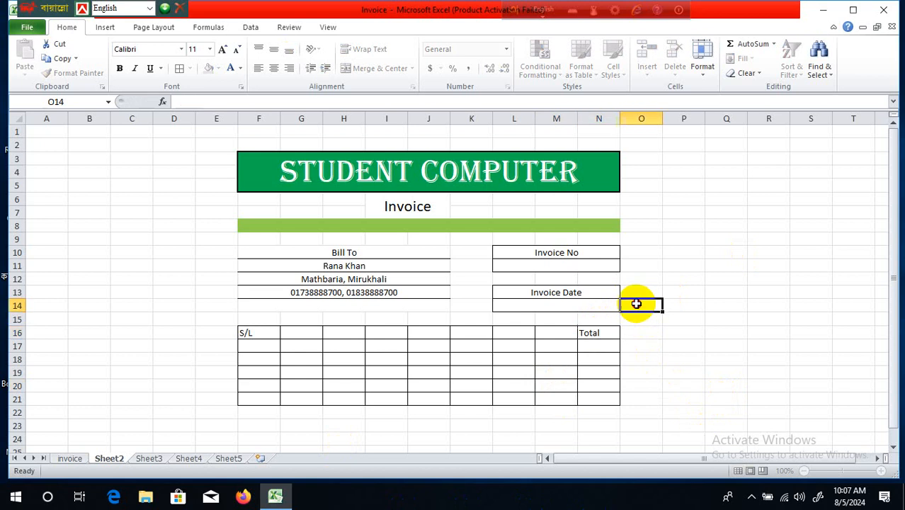
click(565, 337)
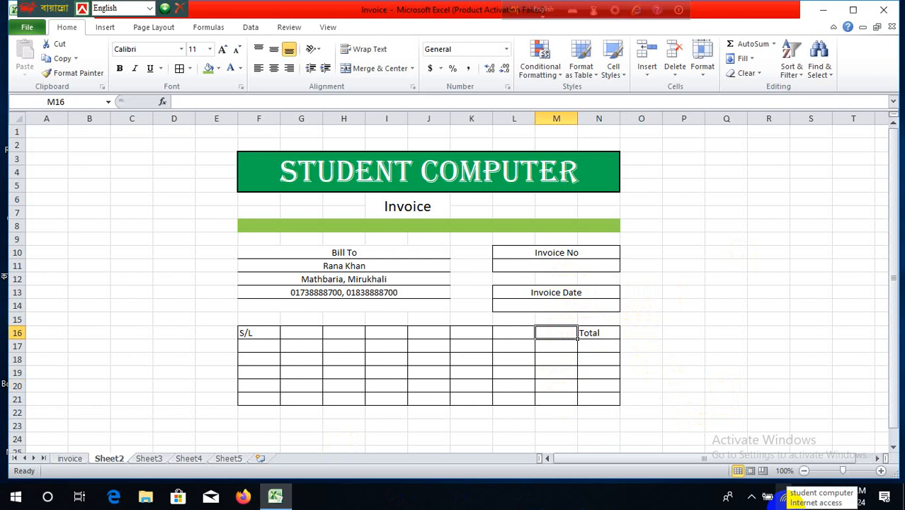
text(Qty)
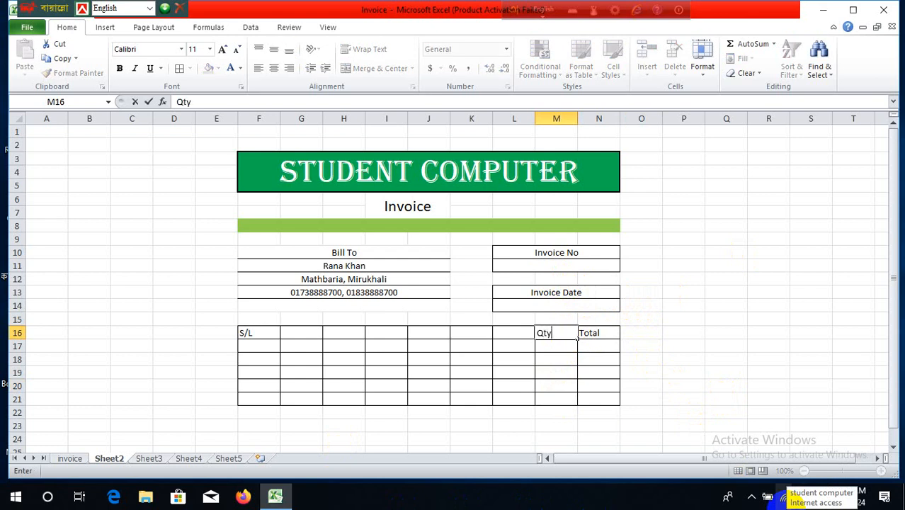
click(595, 379)
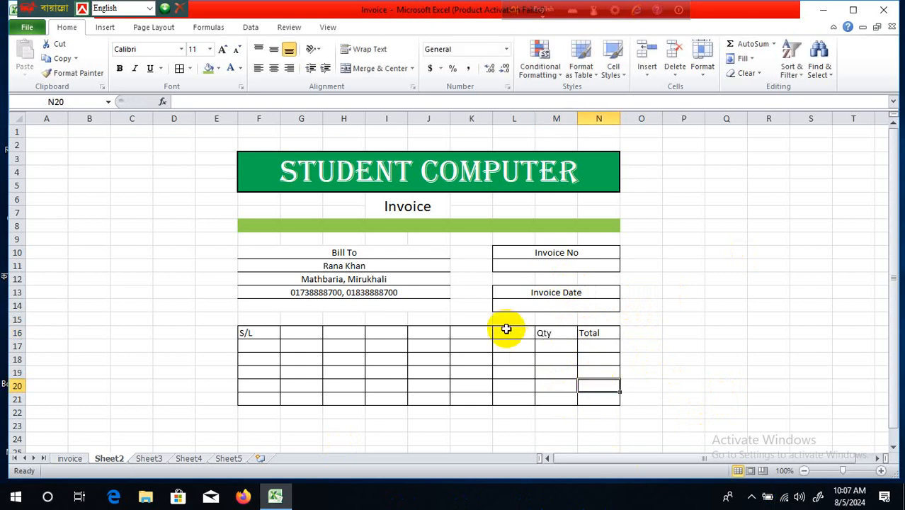
click(505, 328)
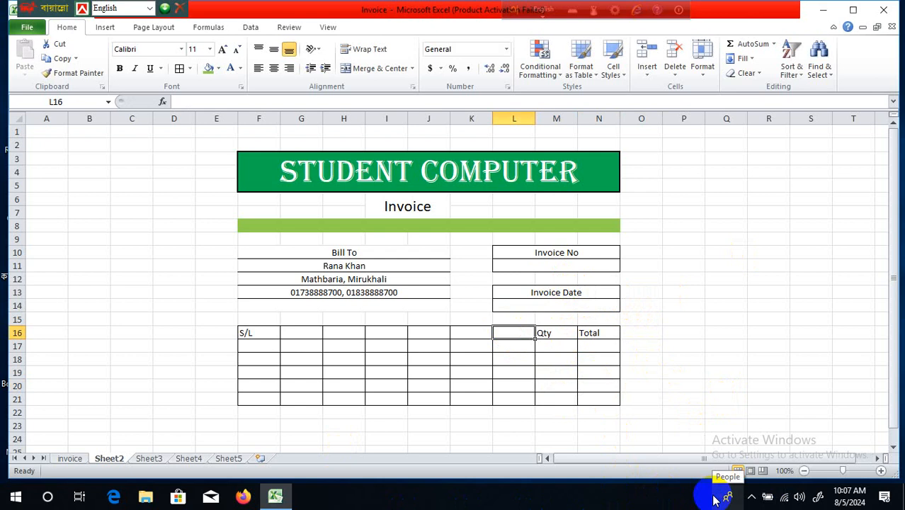
text(P)
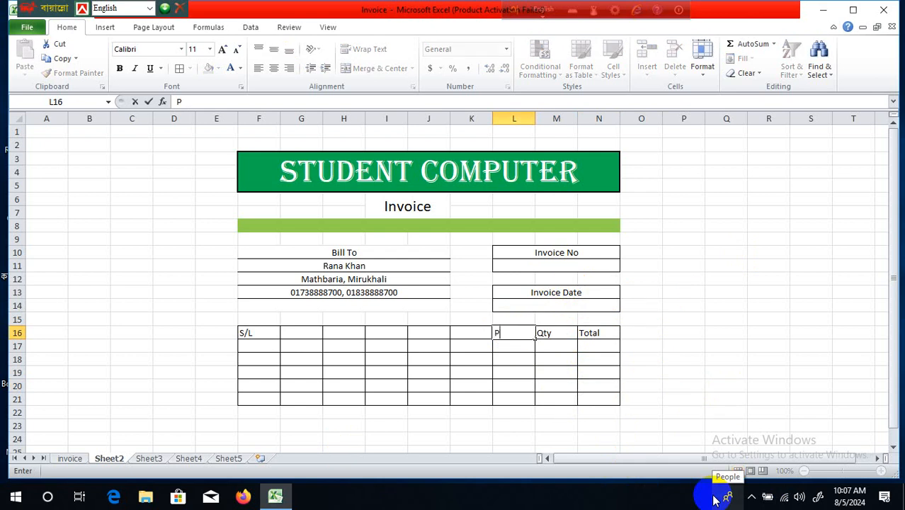
text(rice)
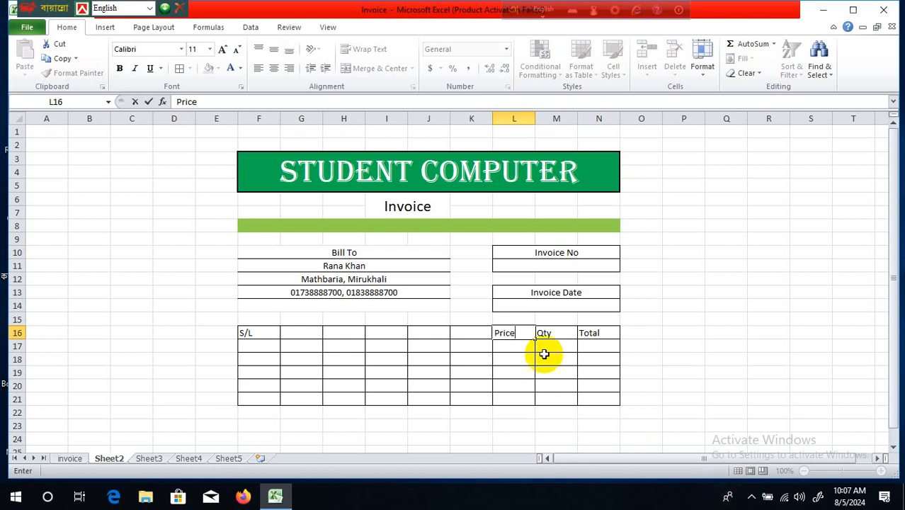
click(636, 388)
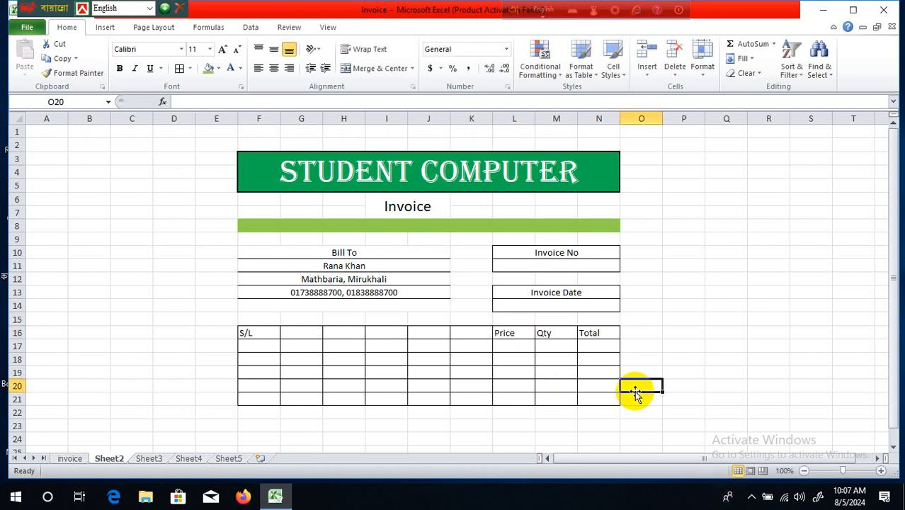
click(584, 368)
scroll(620, 364, down, 2)
scroll(620, 364, up, 2)
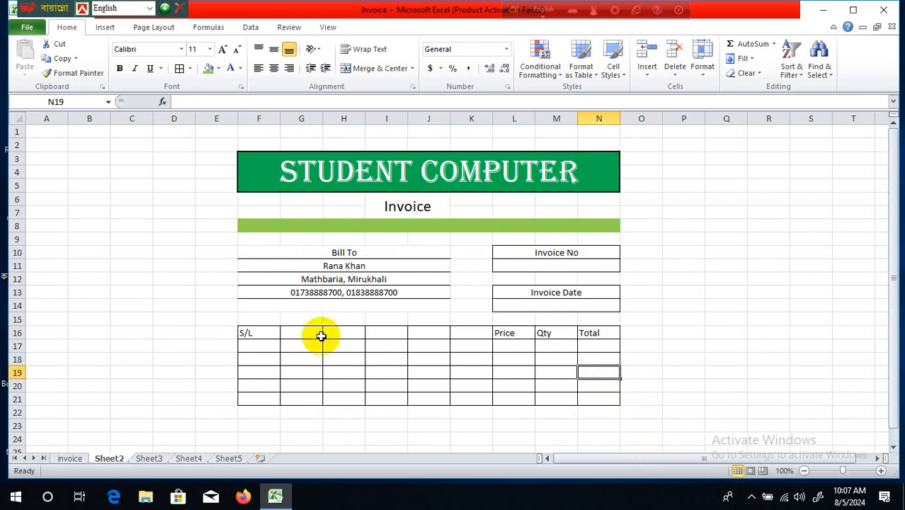
- Merge columns G to K across within each row of G16:K21
drag(307, 337, 480, 401)
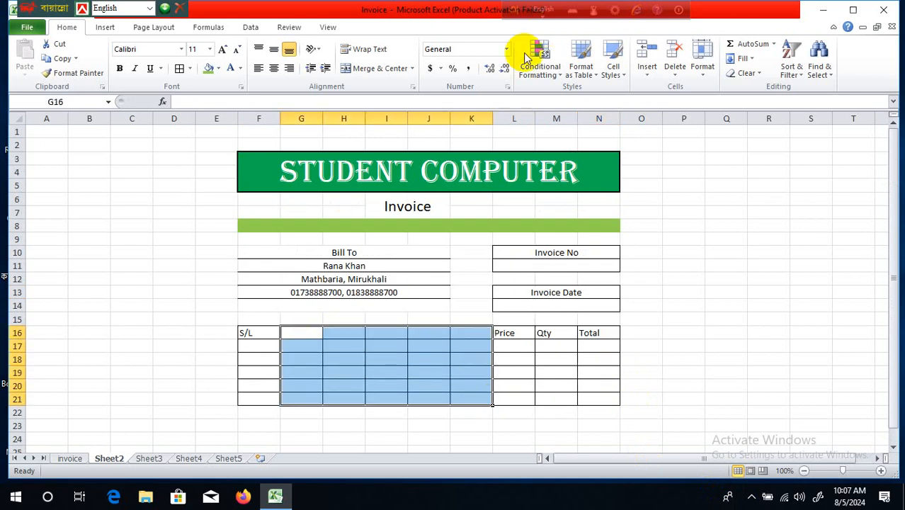
click(412, 69)
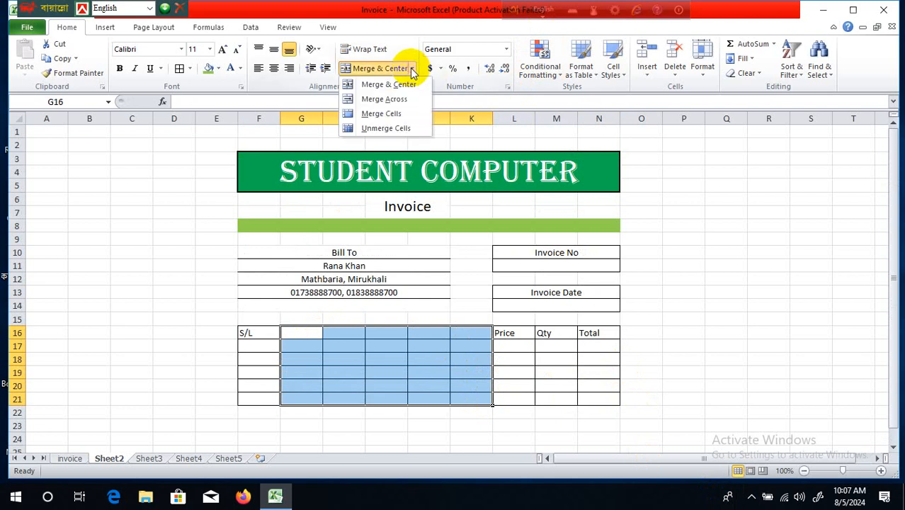
click(413, 100)
click(728, 332)
- Type the header 'Discripation' in merged cell G16
click(390, 332)
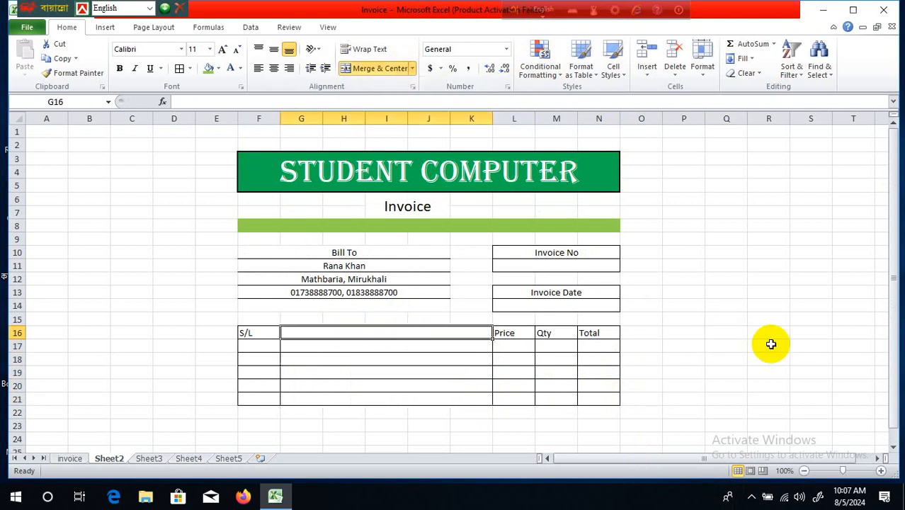
text(Di)
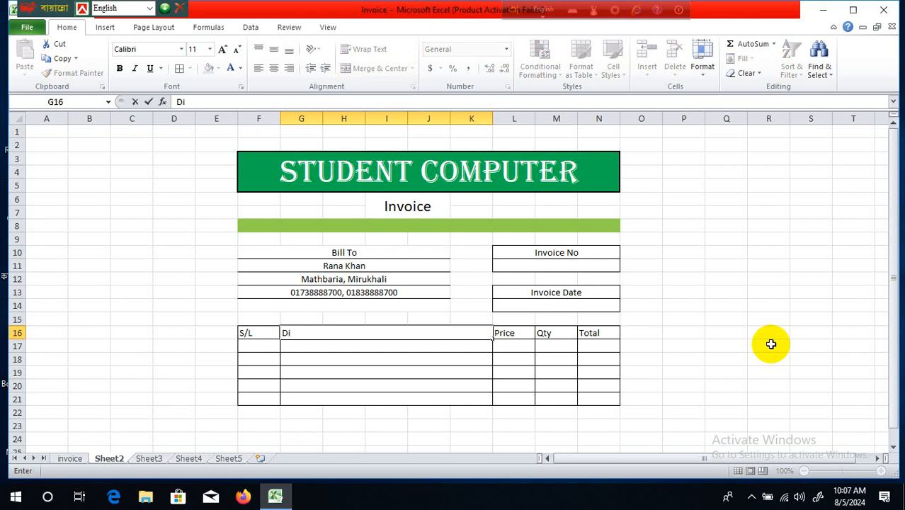
text(c)
key(BackSpace)
text(scripation)
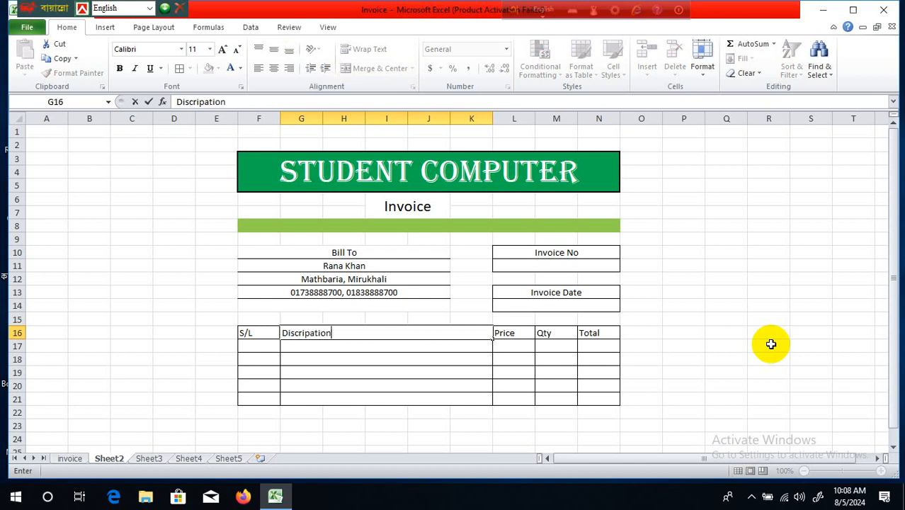
click(723, 374)
- Centre all text in the item table F16:N21
drag(268, 334, 612, 393)
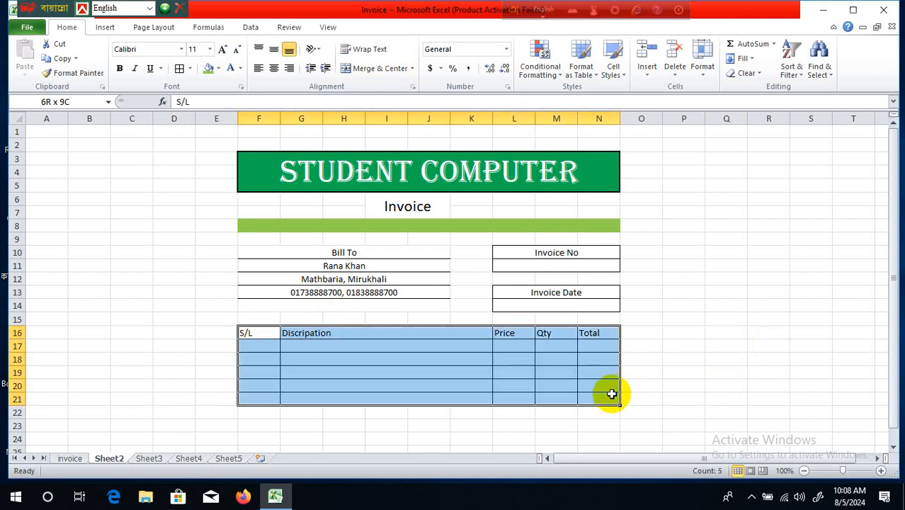
click(273, 68)
click(701, 333)
scroll(701, 331, down, 1)
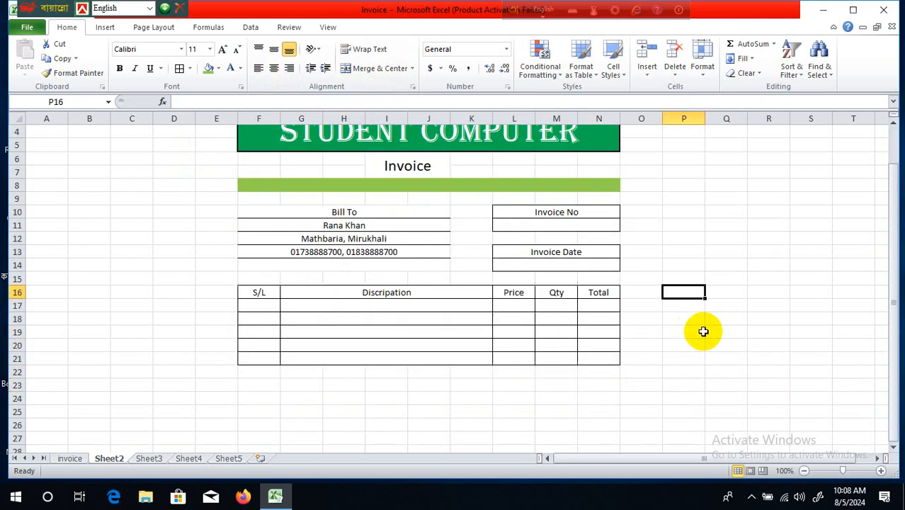
- Give every cell of the totals block L22:N25 a border
mouse_move(515, 370)
mouse_down()
mouse_move(550, 383)
mouse_move(584, 380)
mouse_move(591, 404)
mouse_up()
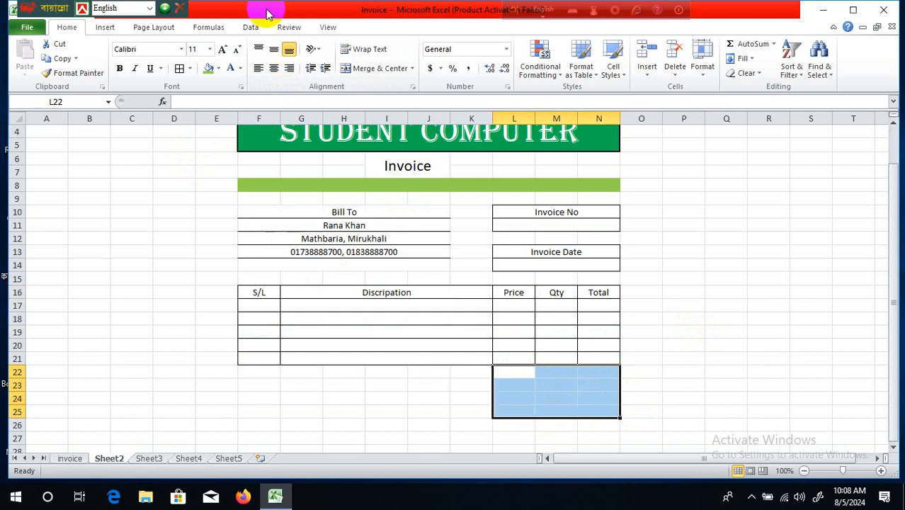
click(177, 68)
click(680, 358)
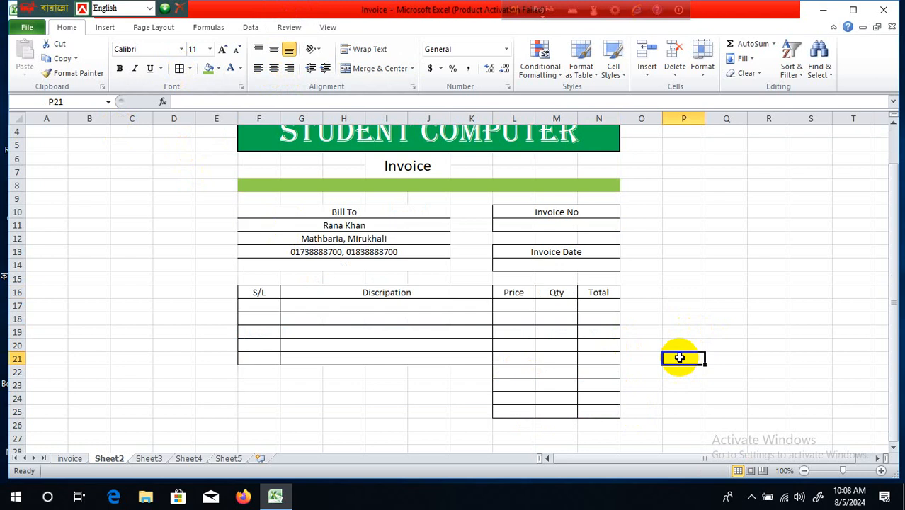
- Merge L22:M22 and label it 'Total'
drag(515, 369, 548, 375)
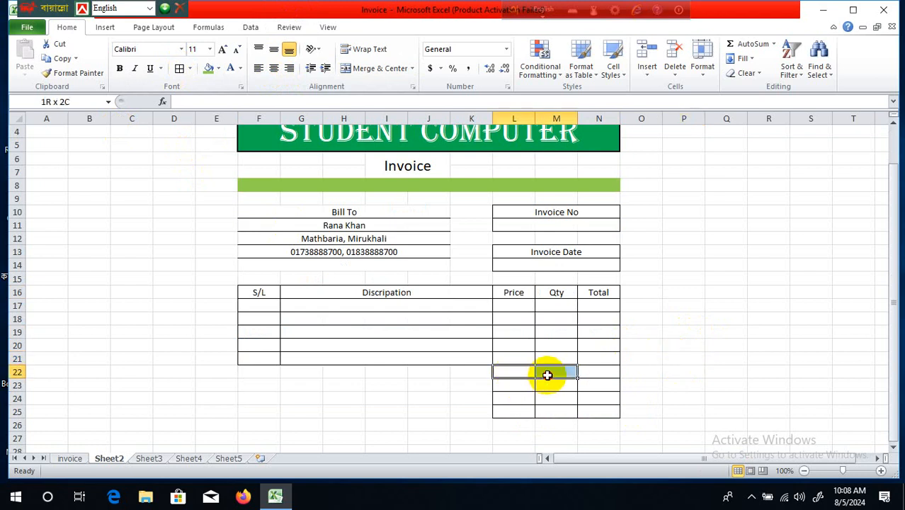
click(393, 68)
click(683, 300)
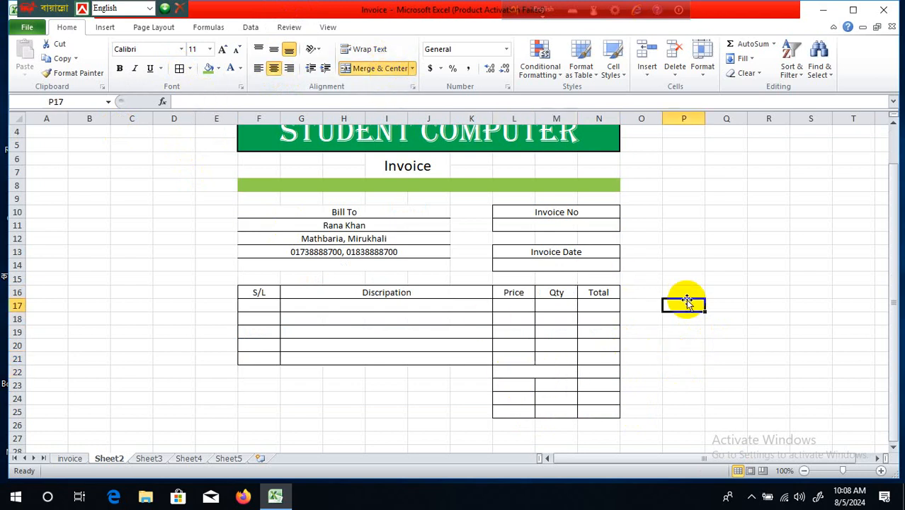
click(541, 376)
text(T)
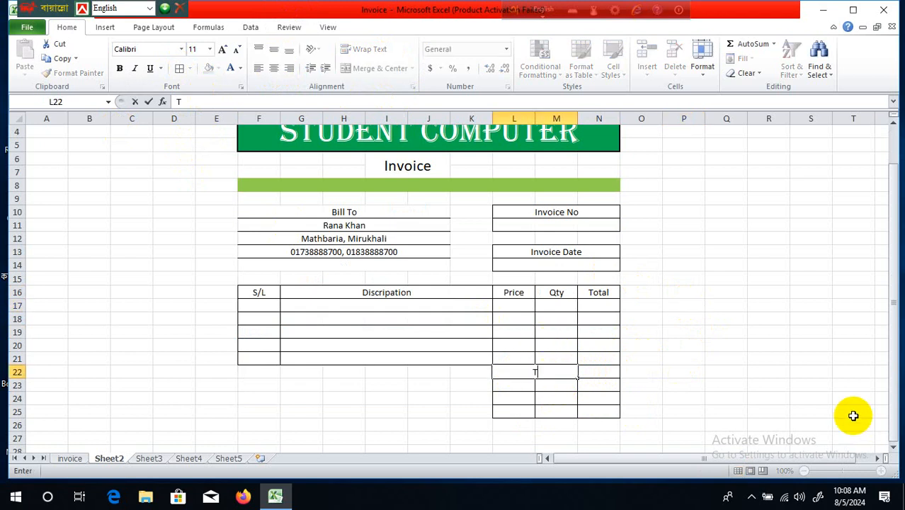
text(otal)
click(618, 401)
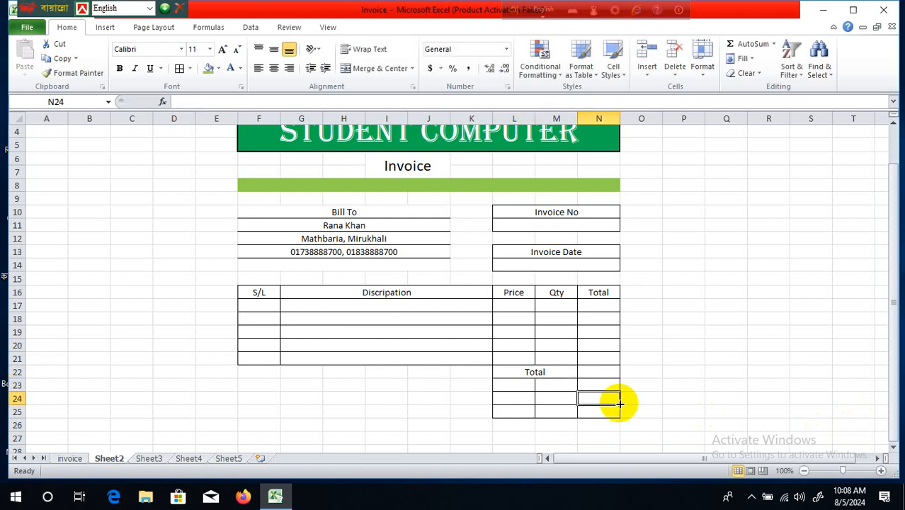
- Undo the L24:M24 merge and merge L25:M25 into one centred cell instead
drag(503, 398, 542, 398)
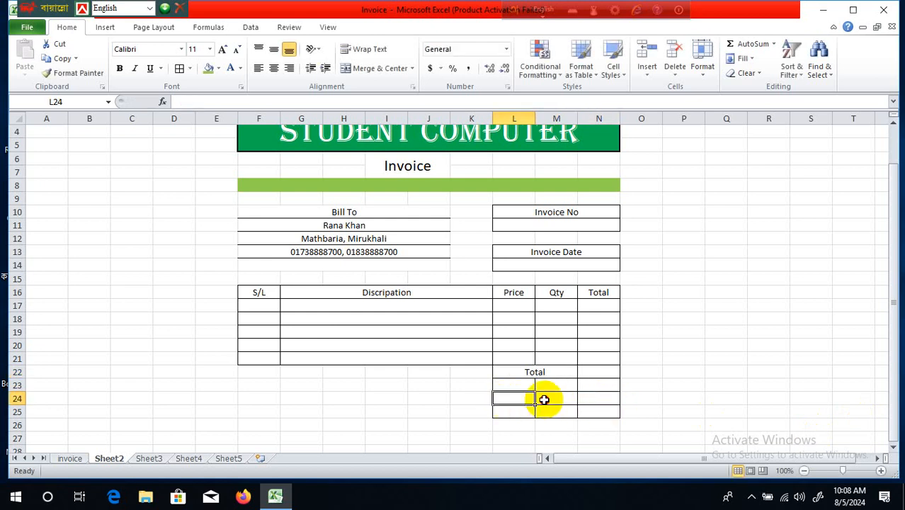
click(382, 68)
click(706, 349)
click(547, 398)
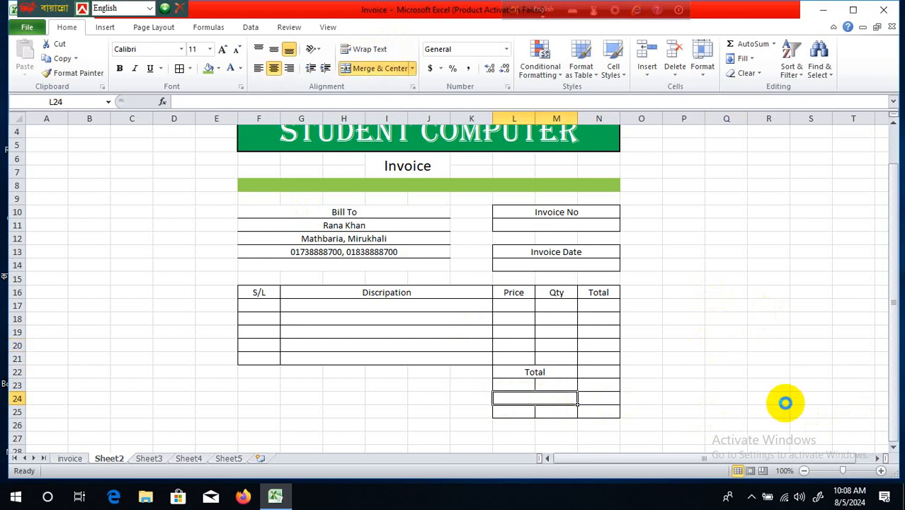
key(ctrl+z)
click(724, 409)
drag(510, 410, 557, 411)
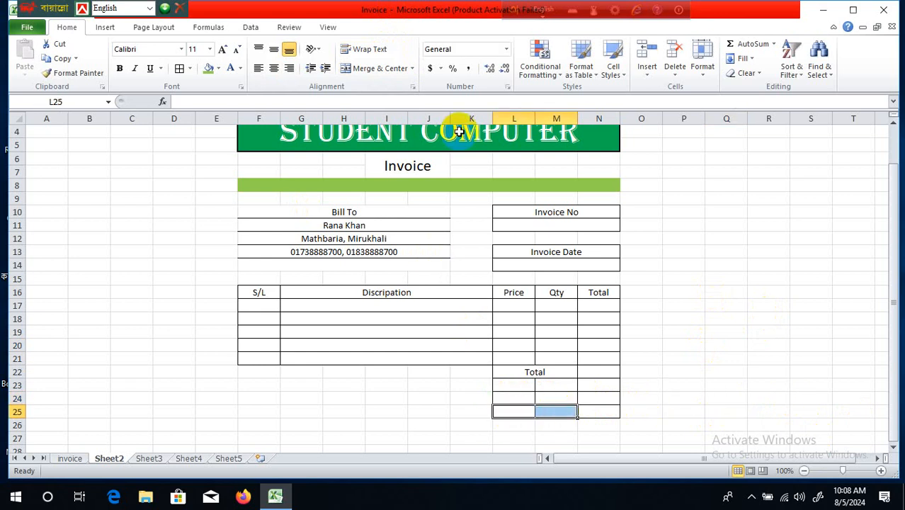
click(384, 69)
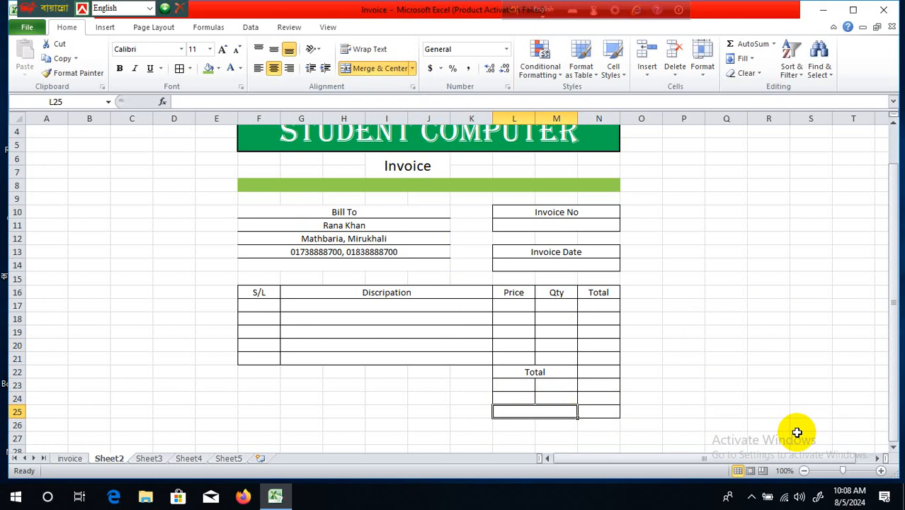
- Label the merged L25 cell 'Grand Total'
text(Gr)
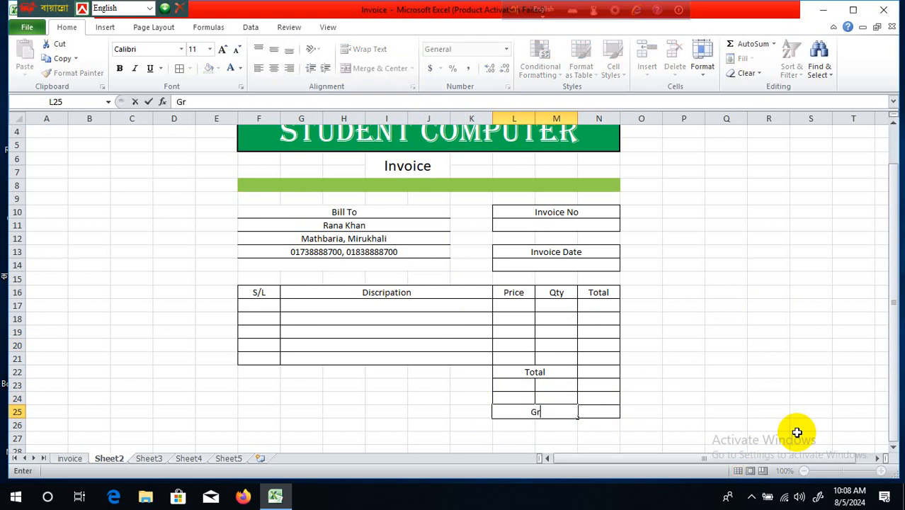
text(ant)
key(BackSpace)
key(BackSpace)
text(d Total)
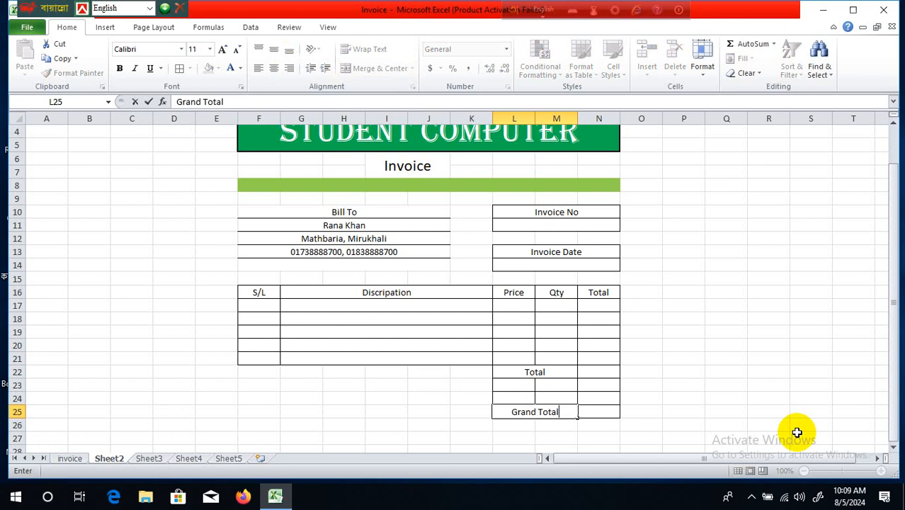
click(727, 423)
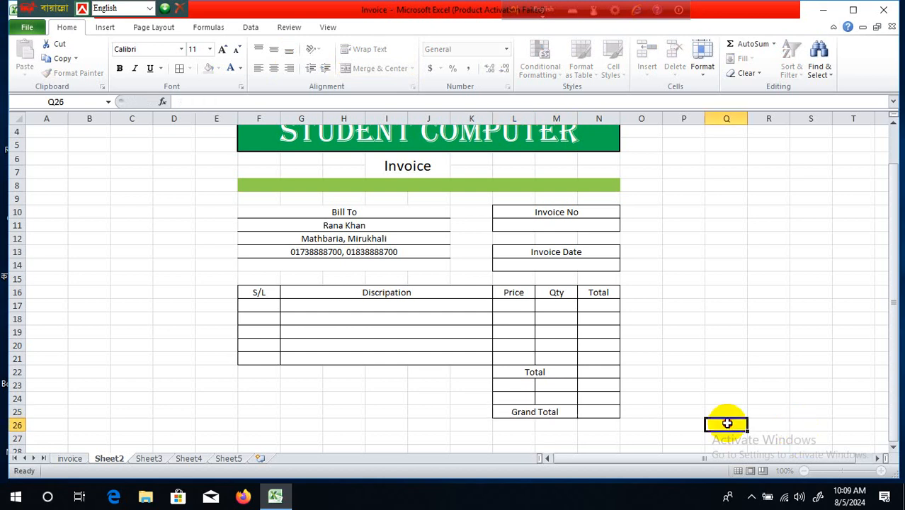
- Enter 'Tex' in L23 with a rate of 5% in M23
click(502, 388)
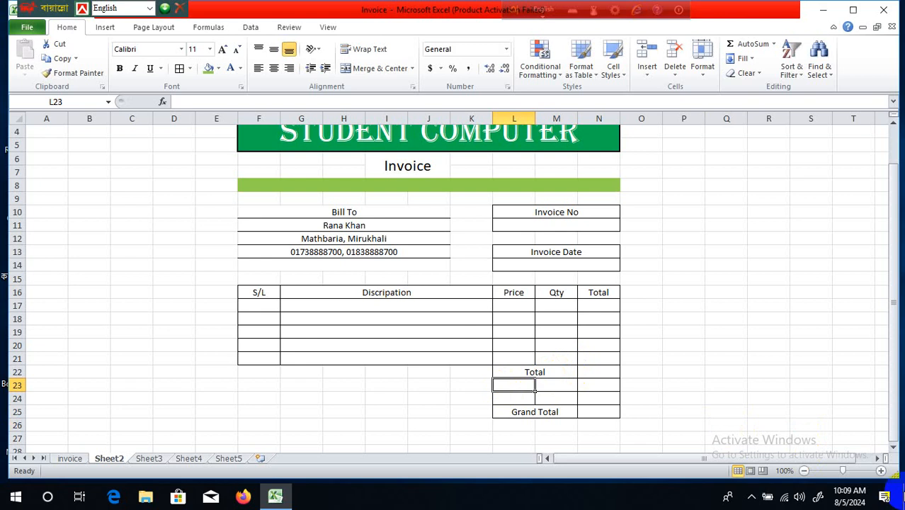
text(T)
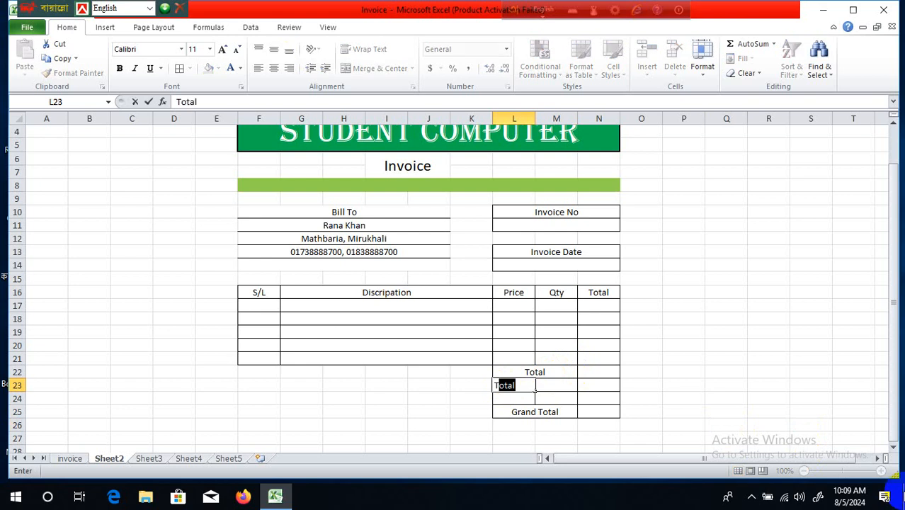
text(ex)
click(582, 385)
click(562, 385)
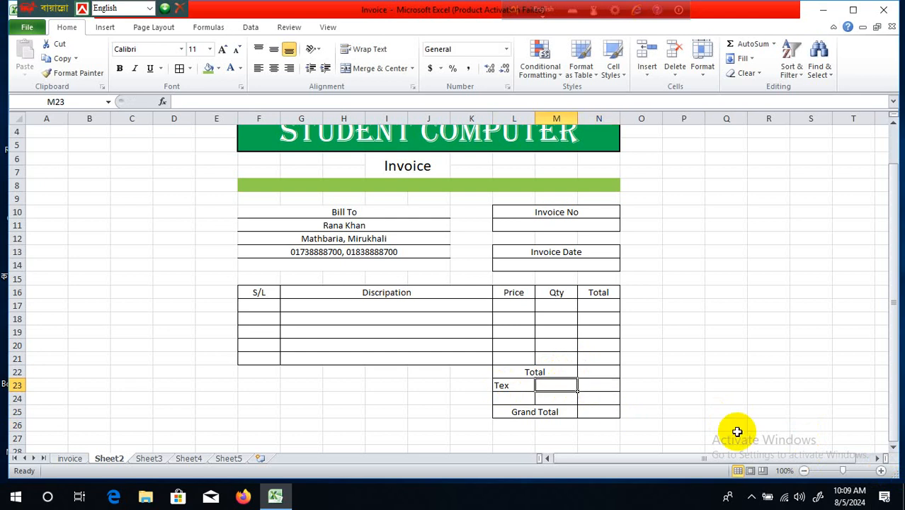
text(5%)
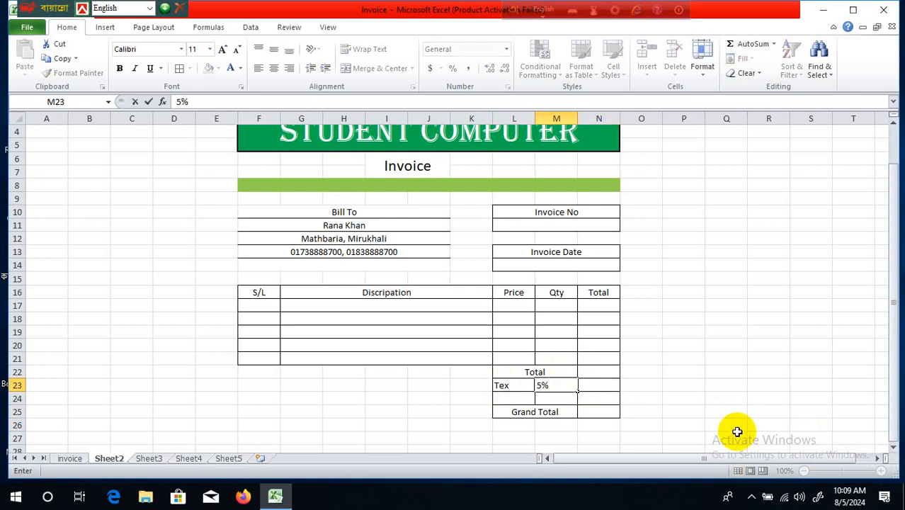
click(691, 370)
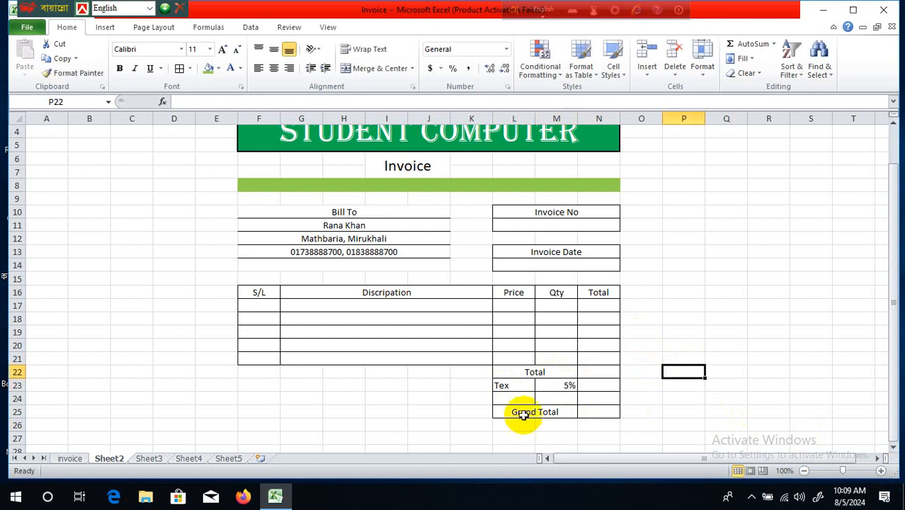
- Enter 'Discount' in L24 with a rate of 10% in M24
click(527, 399)
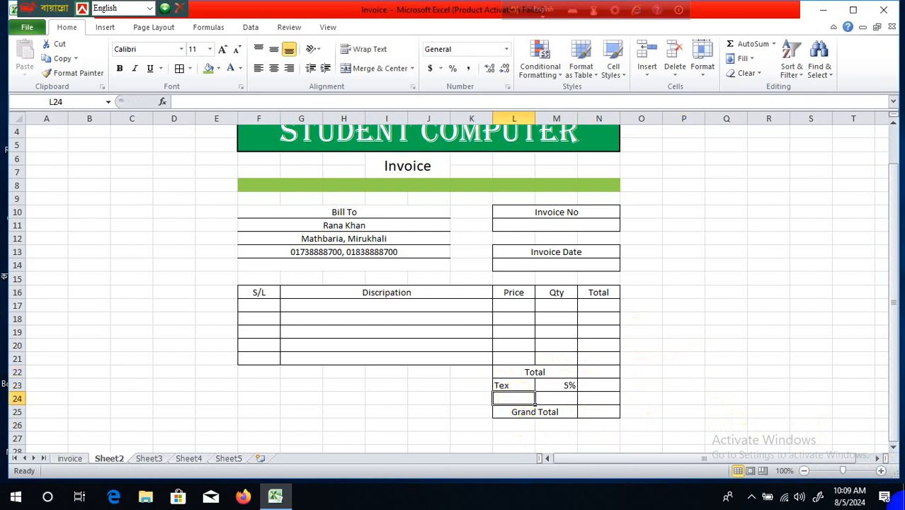
text(D)
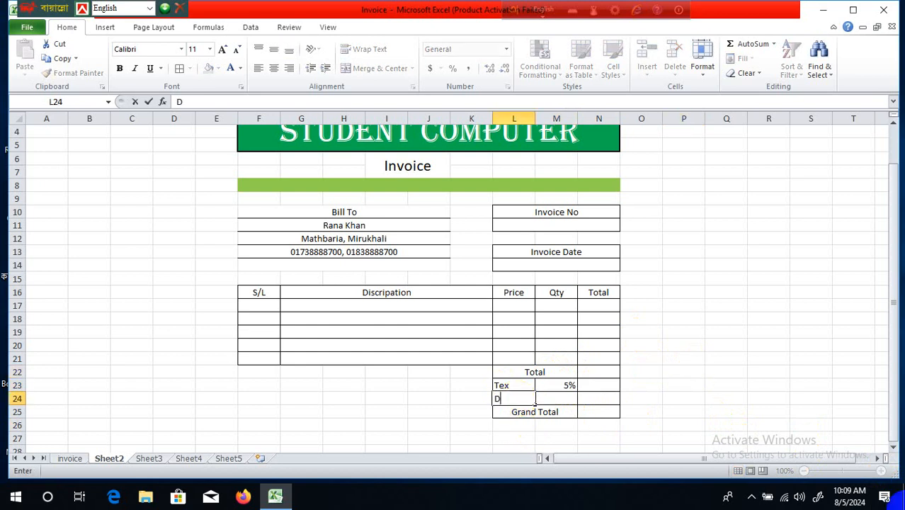
text(iscount)
click(767, 398)
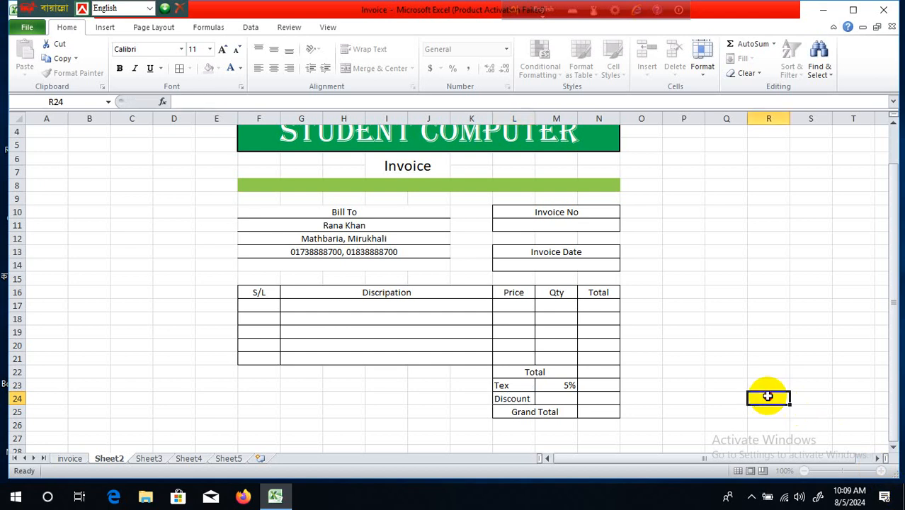
click(570, 398)
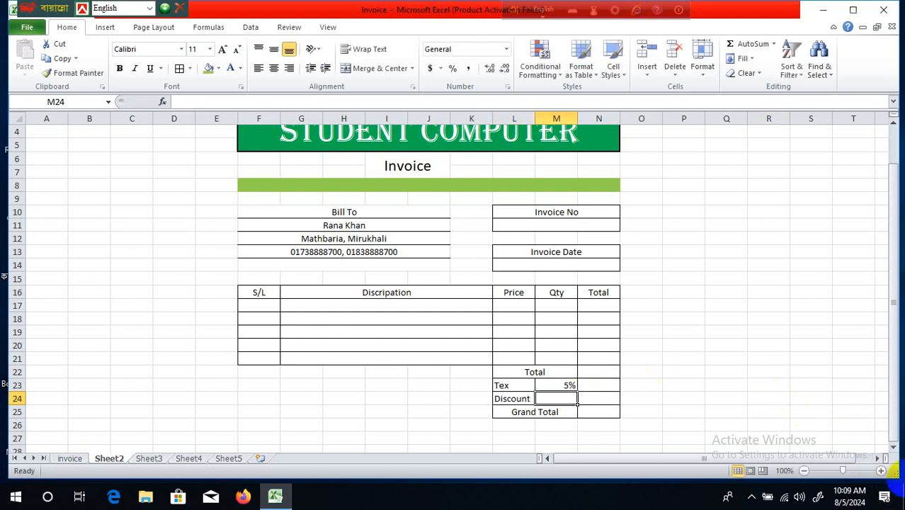
text(10%)
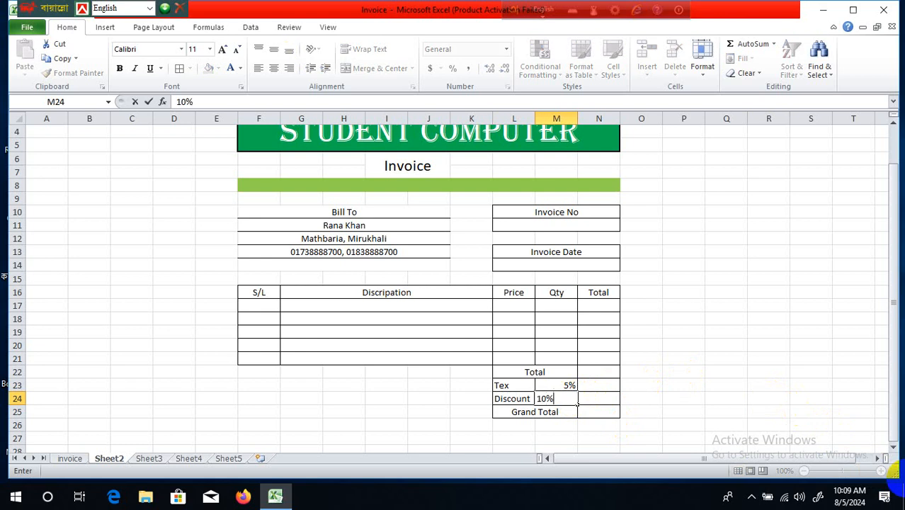
click(624, 318)
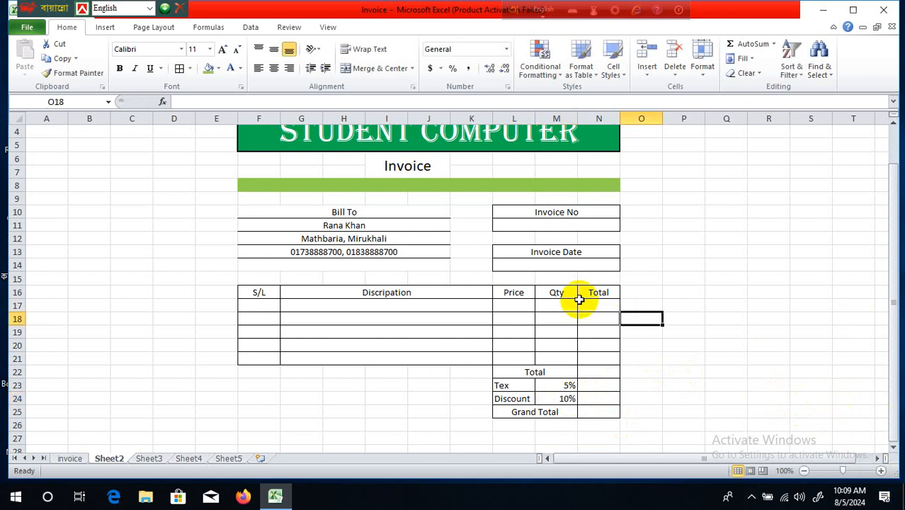
- Merge cells F25 through I25 for the signature line
scroll(579, 300, down, 2)
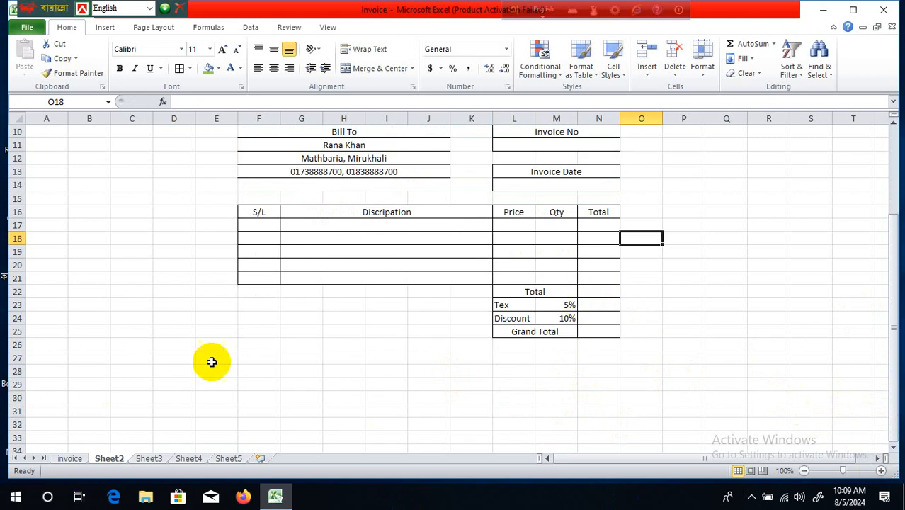
drag(244, 332, 384, 330)
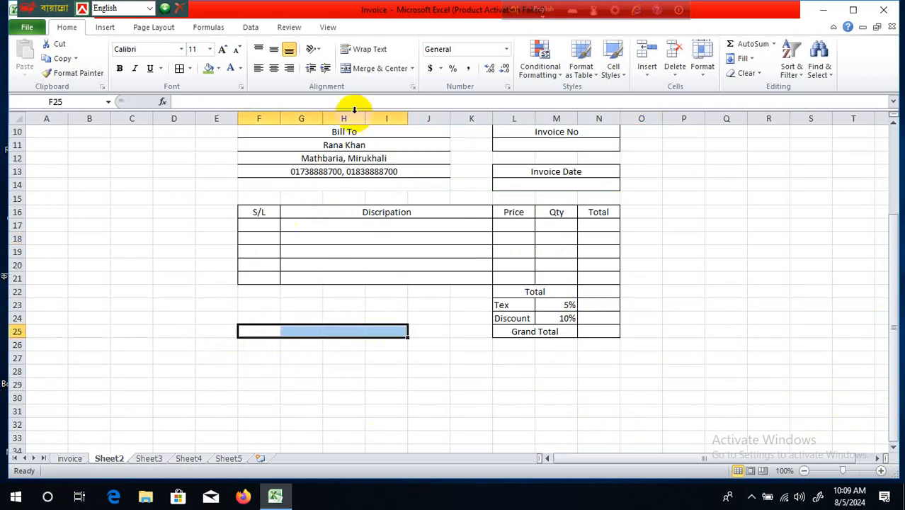
click(386, 68)
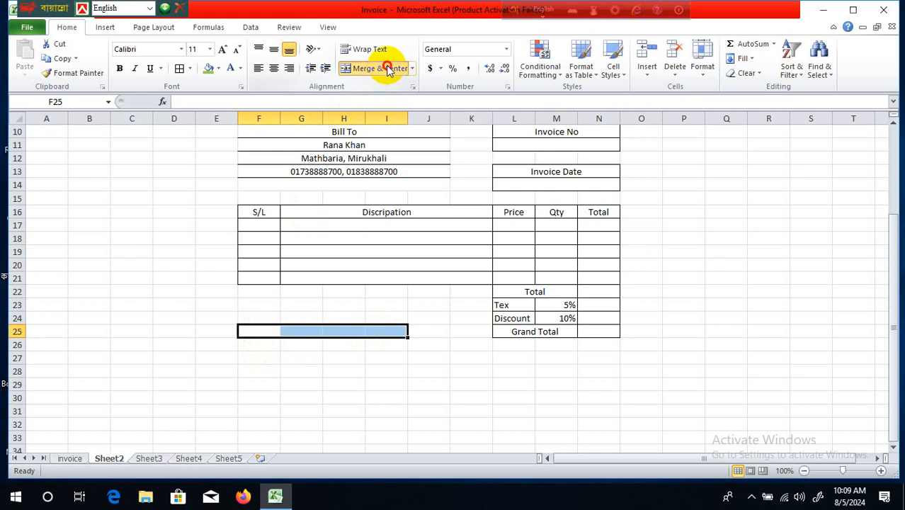
click(434, 388)
- Give the merged F25:I25 cell a bottom border and a top border
click(335, 333)
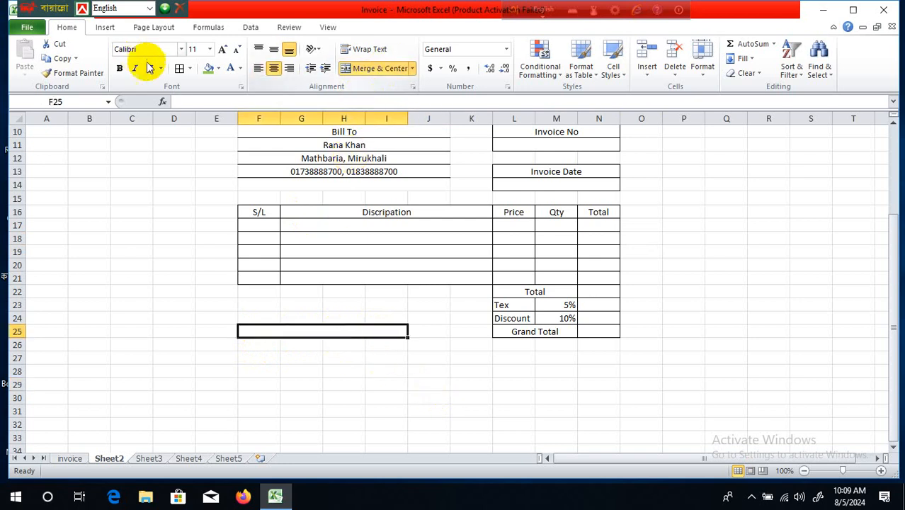
click(191, 69)
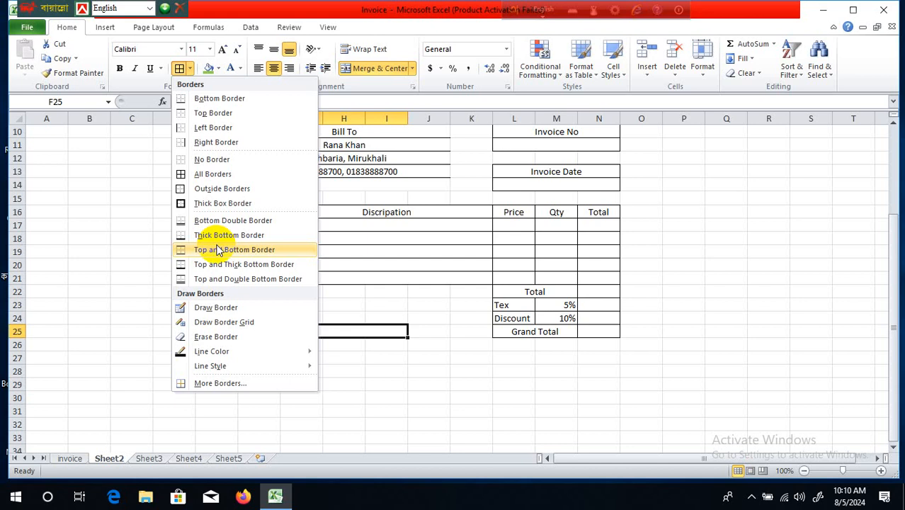
click(211, 97)
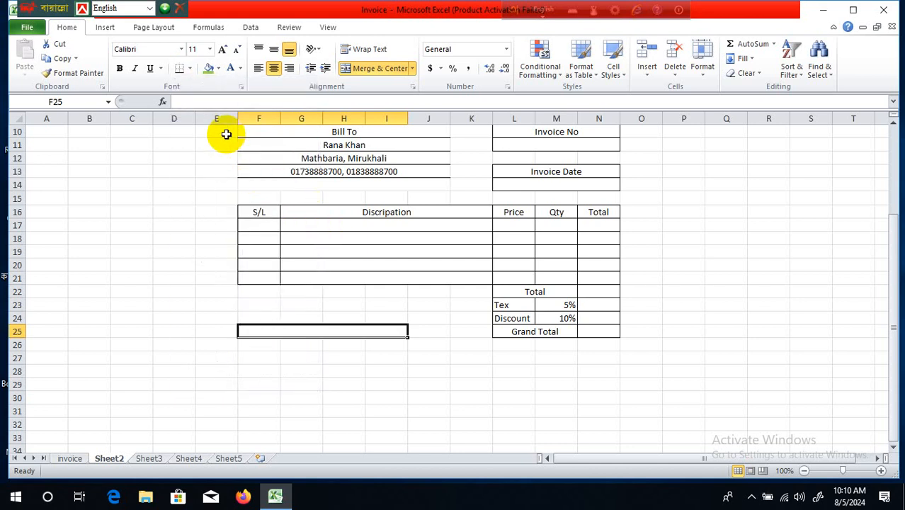
click(378, 399)
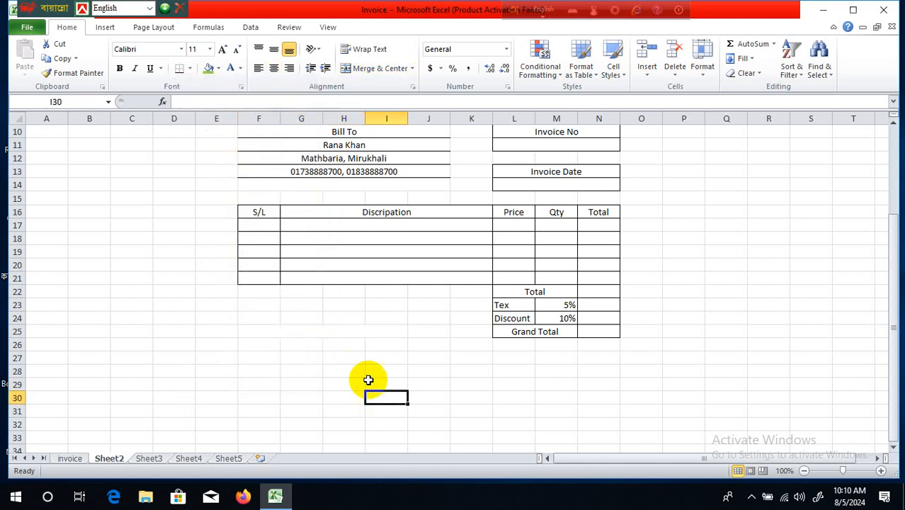
click(348, 334)
click(190, 68)
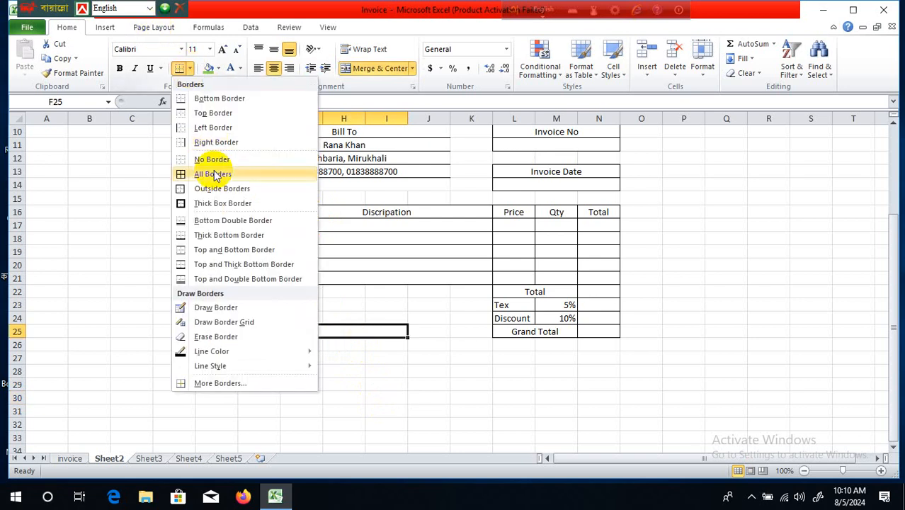
click(202, 112)
click(428, 398)
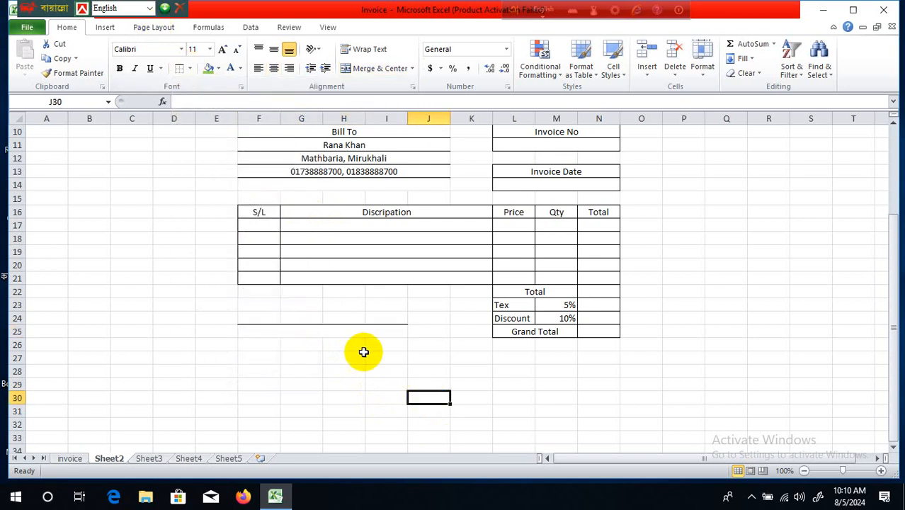
click(353, 334)
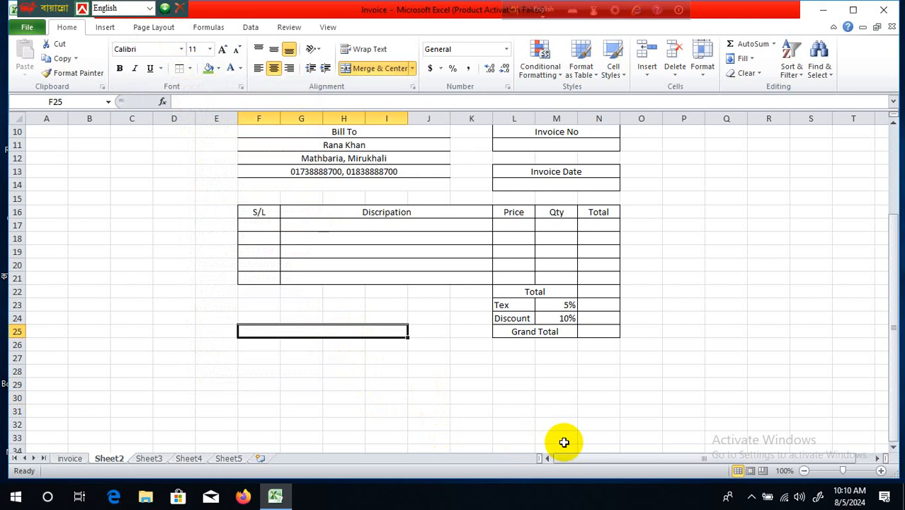
- Enter the label 'Sing A/C' in the merged signature cell
text(Si)
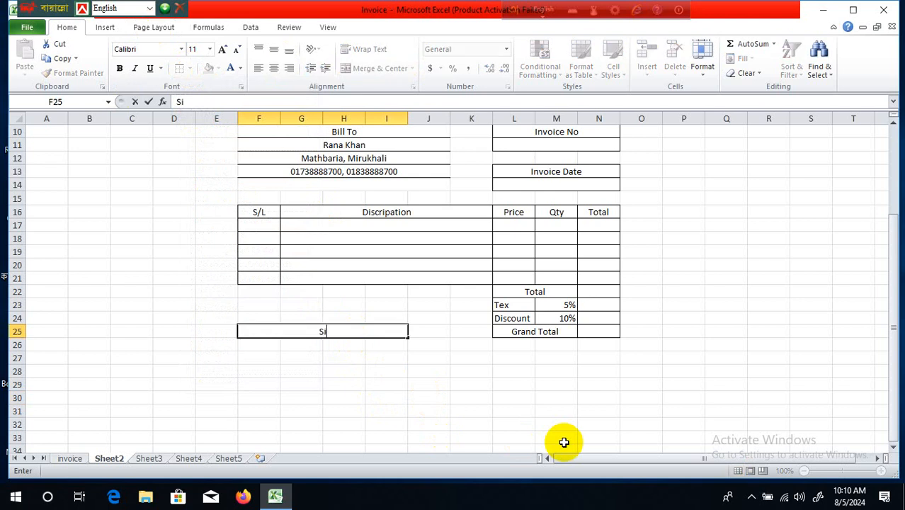
text(ng A/C)
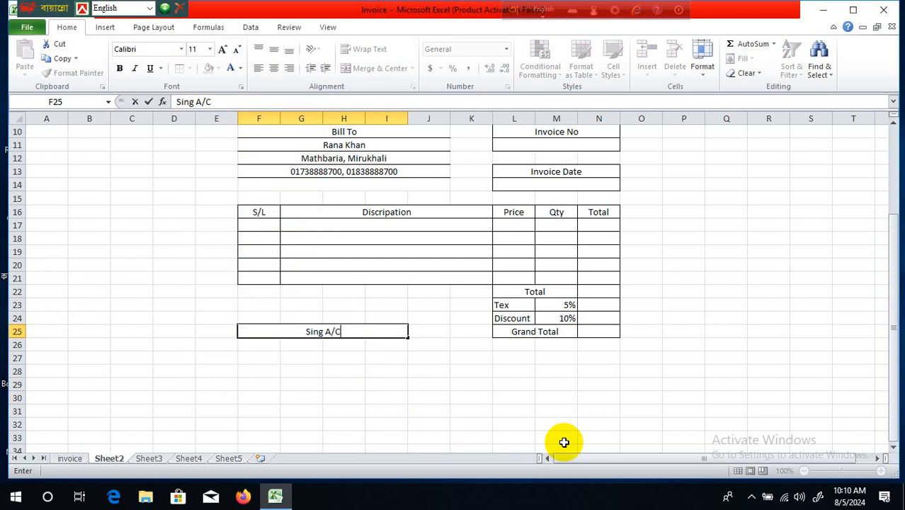
click(430, 409)
click(363, 330)
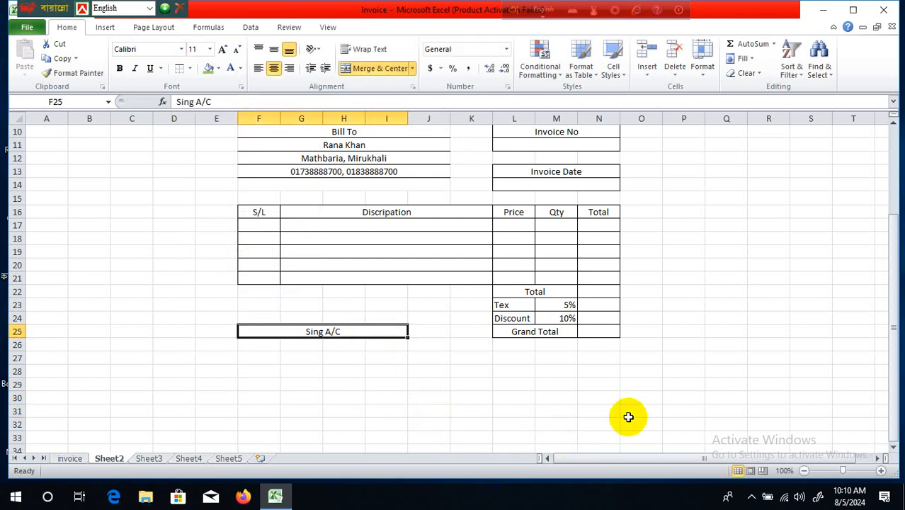
scroll(628, 417, up, 3)
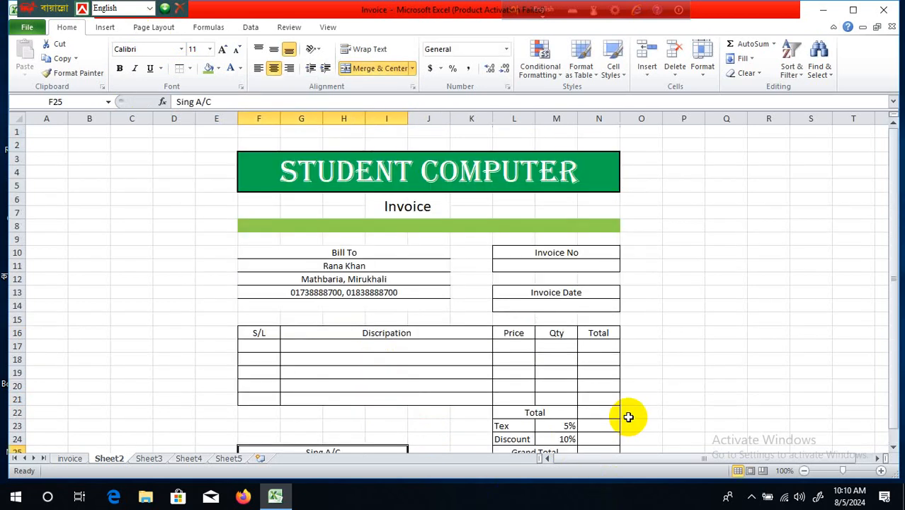
- Apply Outside Borders to the invoice range E2:O25
click(199, 140)
drag(202, 141, 627, 418)
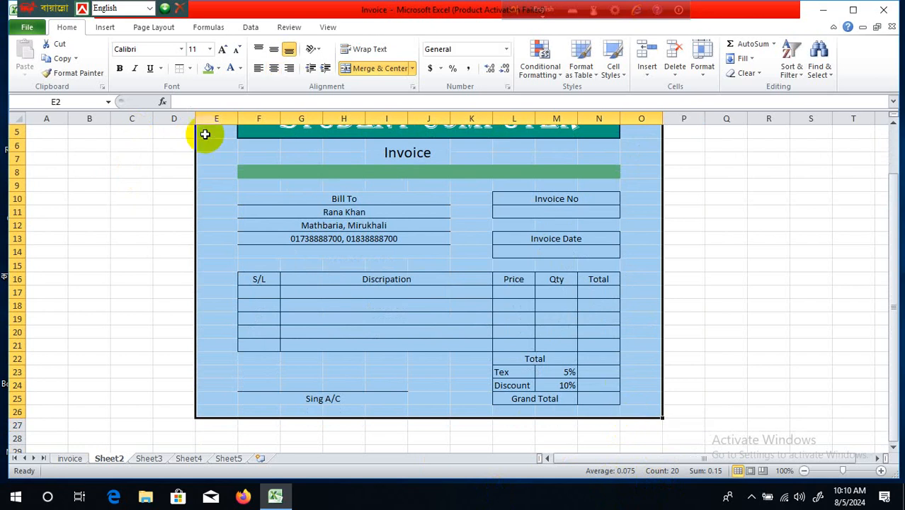
click(190, 68)
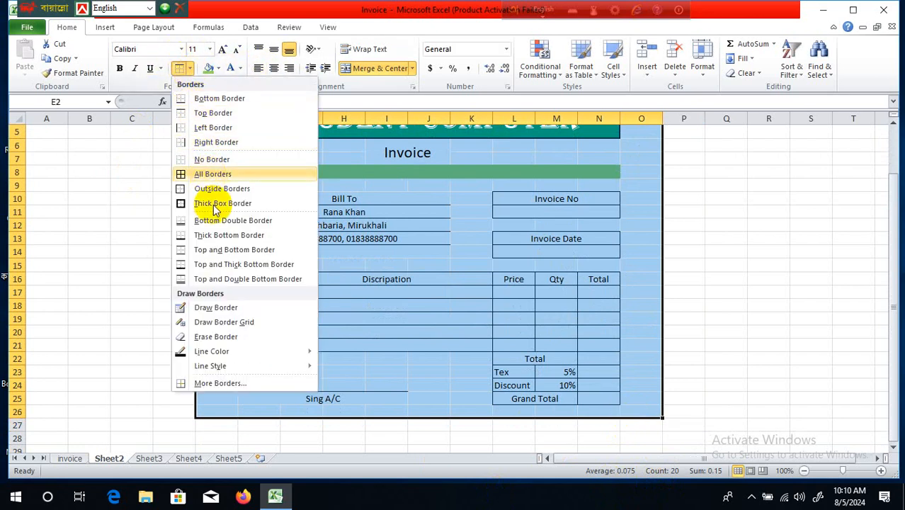
click(213, 188)
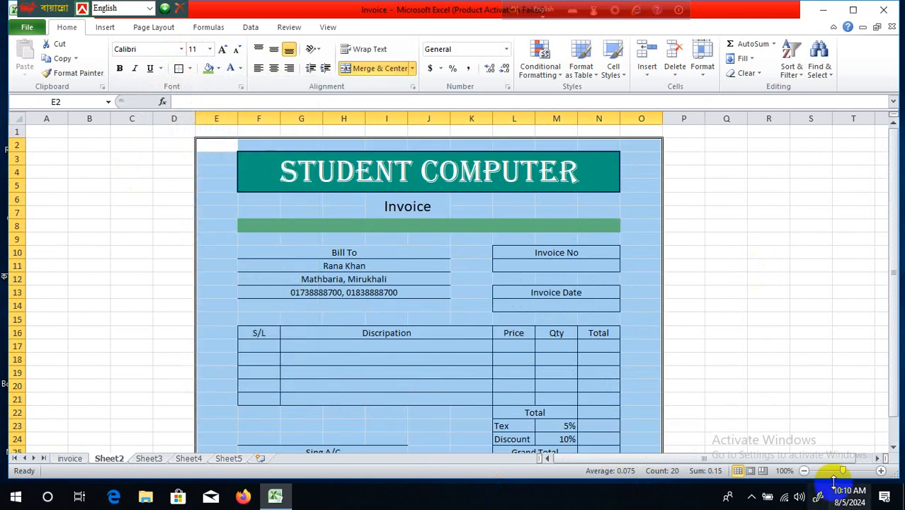
click(801, 471)
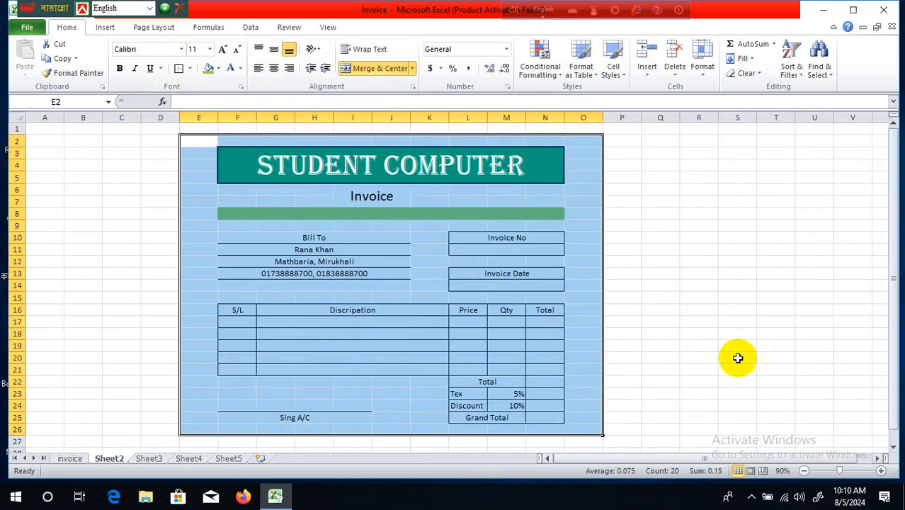
click(715, 301)
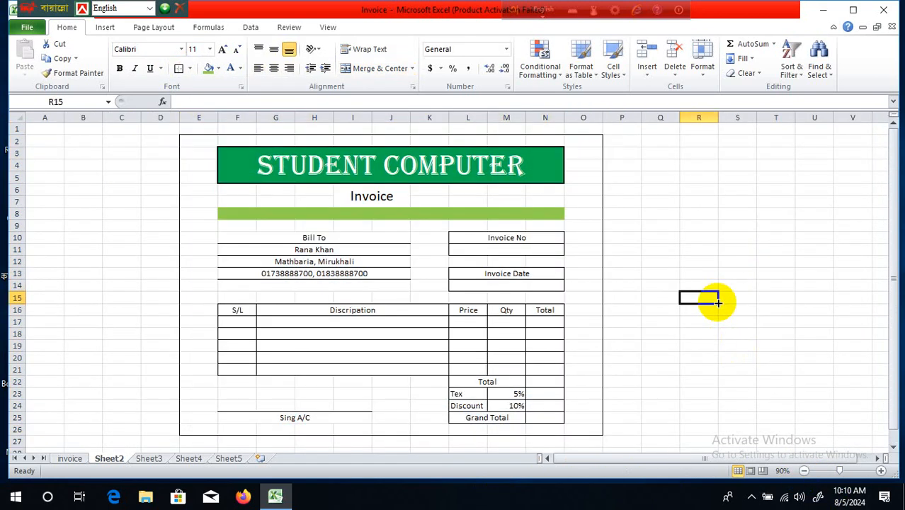
- Check the empty Discription cells, then select cell S6 for the side price list
click(663, 251)
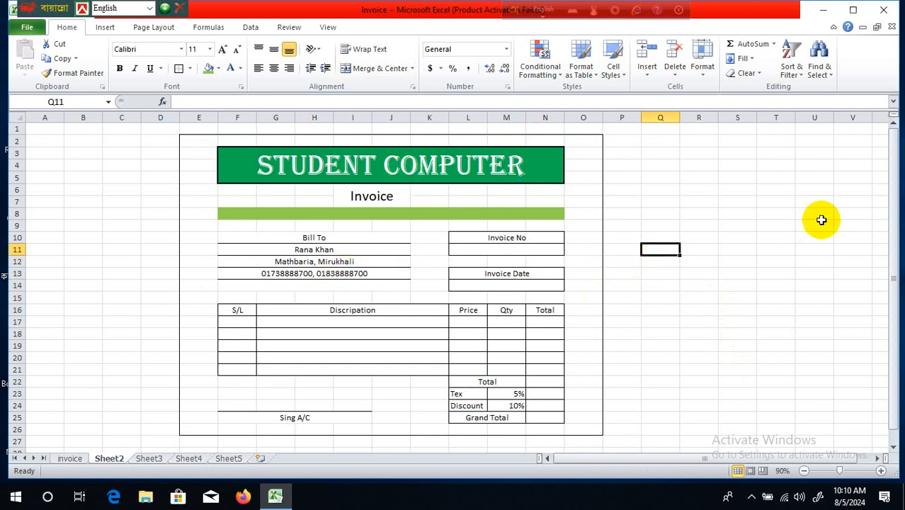
click(728, 201)
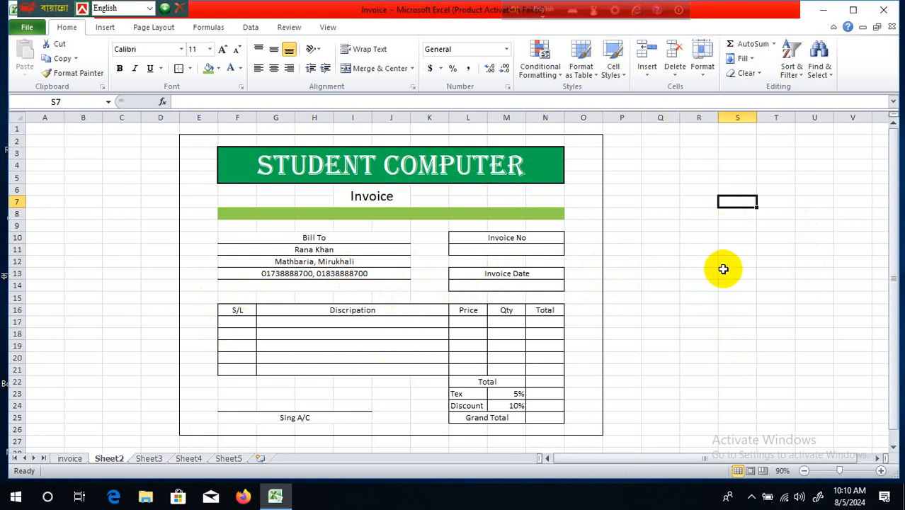
click(238, 322)
click(239, 333)
click(245, 347)
click(244, 360)
click(244, 369)
click(731, 240)
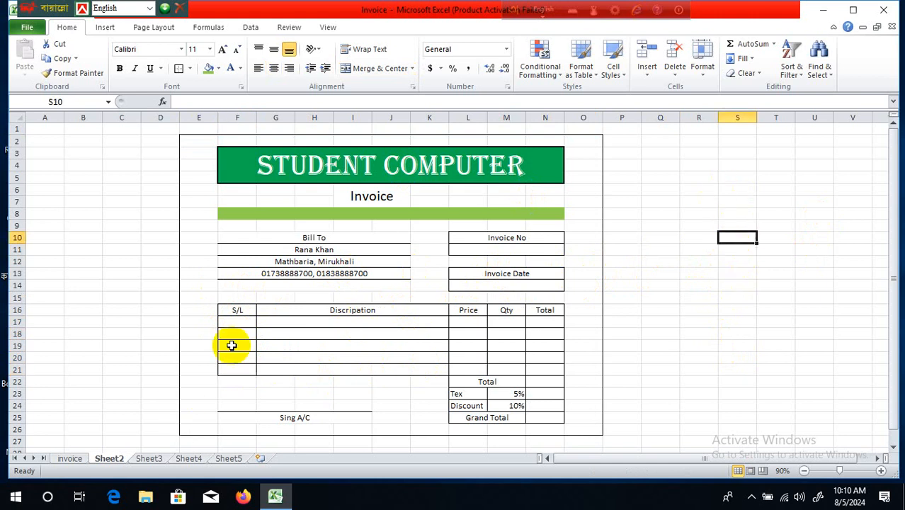
drag(279, 320, 282, 366)
click(782, 217)
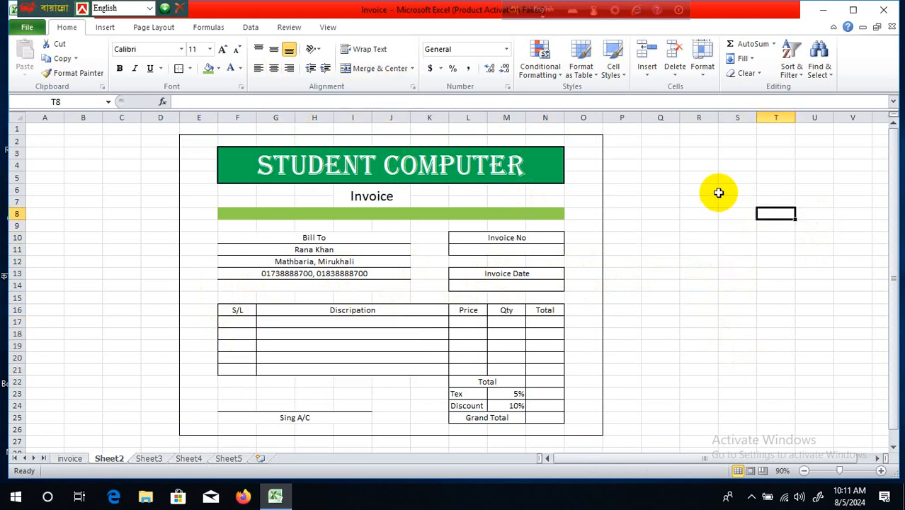
click(719, 191)
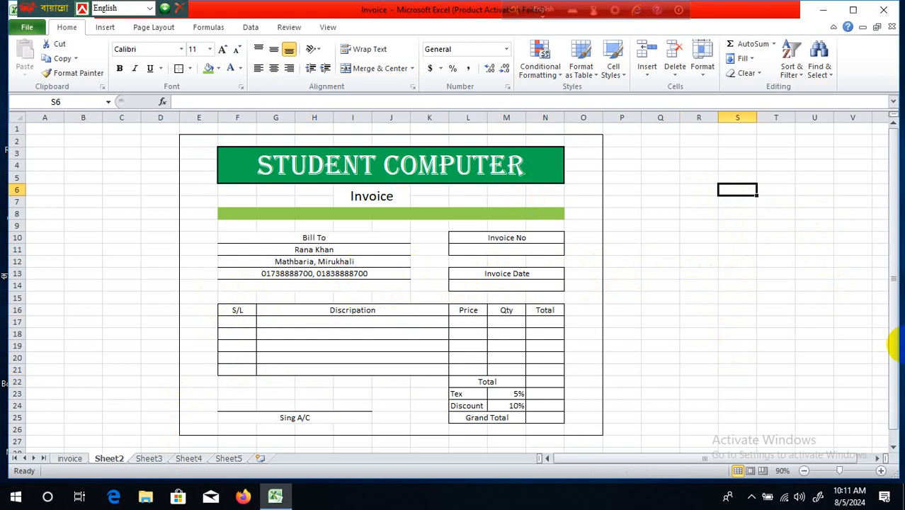
- Enter BooK 500 and Ram 2000 in the first two price-list rows
text(B)
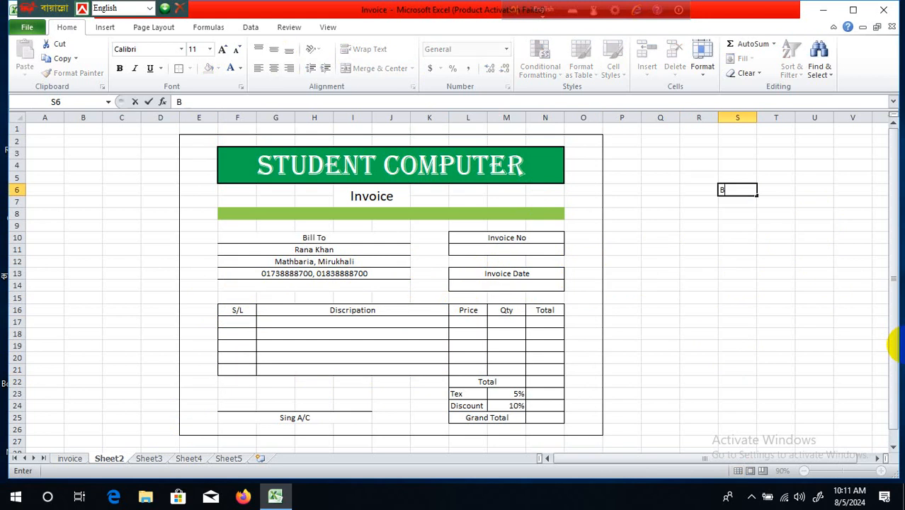
text(ooK)
key(Tab)
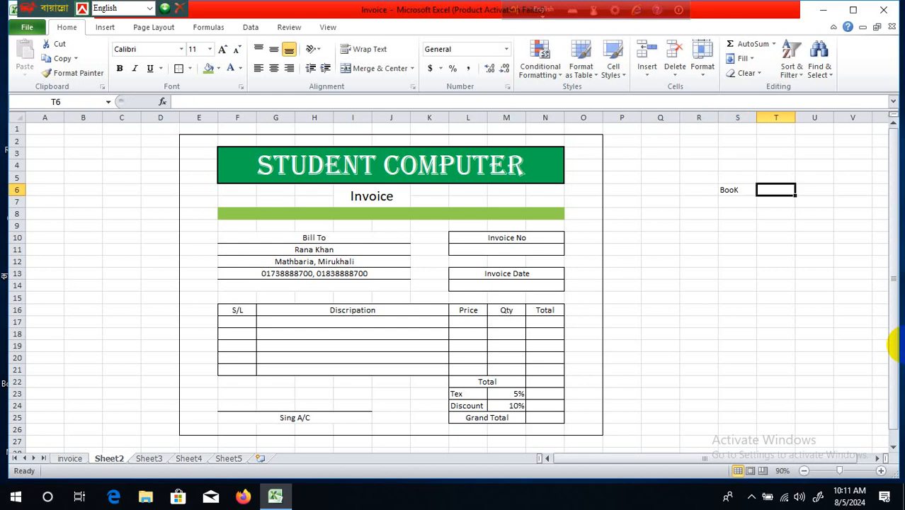
text(500)
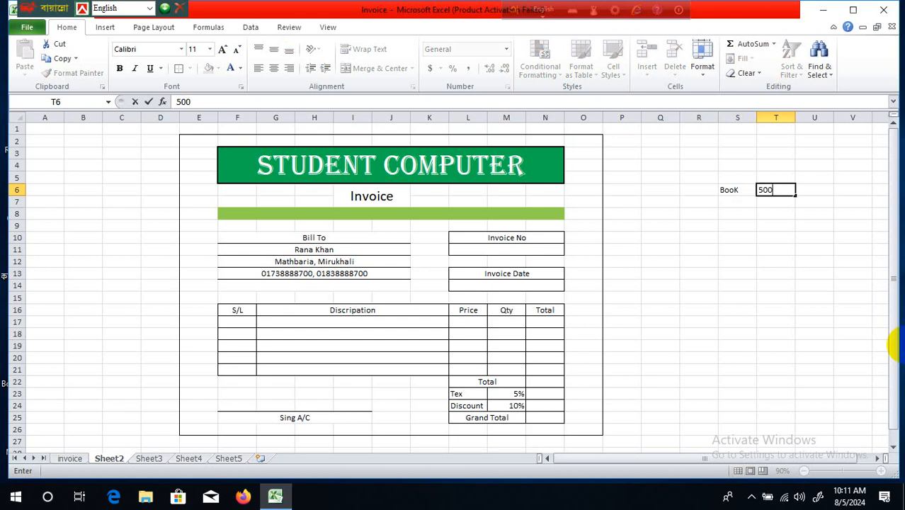
key(Return)
key(Left)
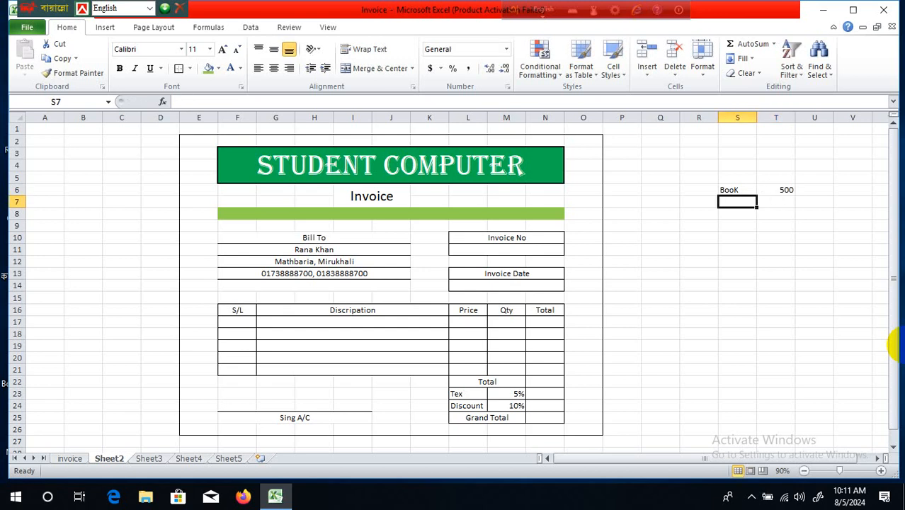
text(Ram)
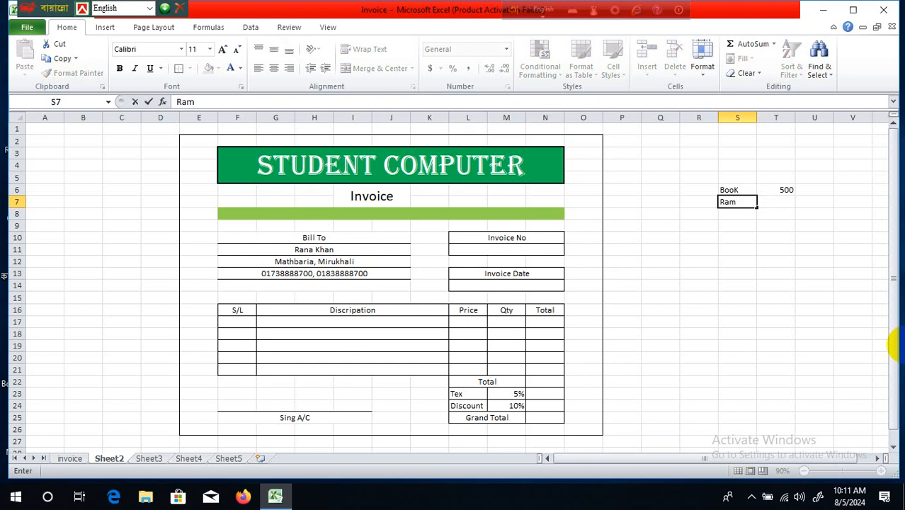
key(Tab)
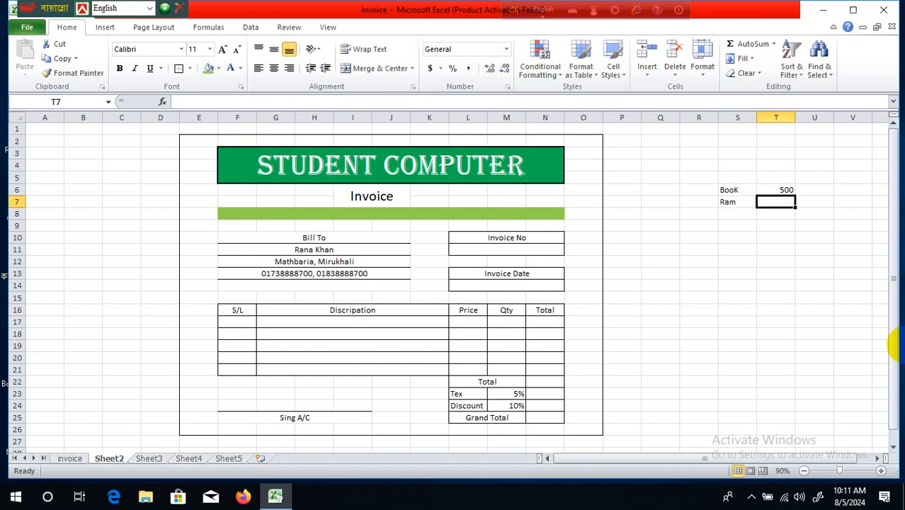
text(2000)
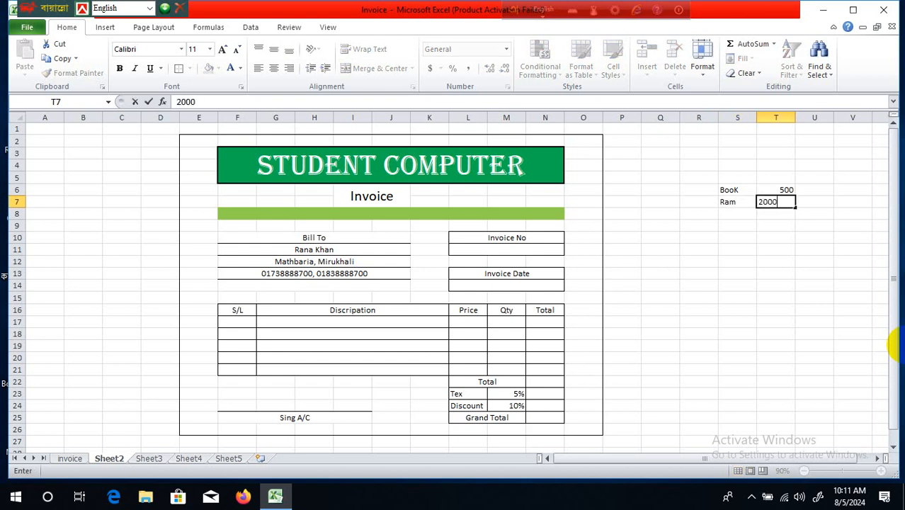
key(Return)
key(Left)
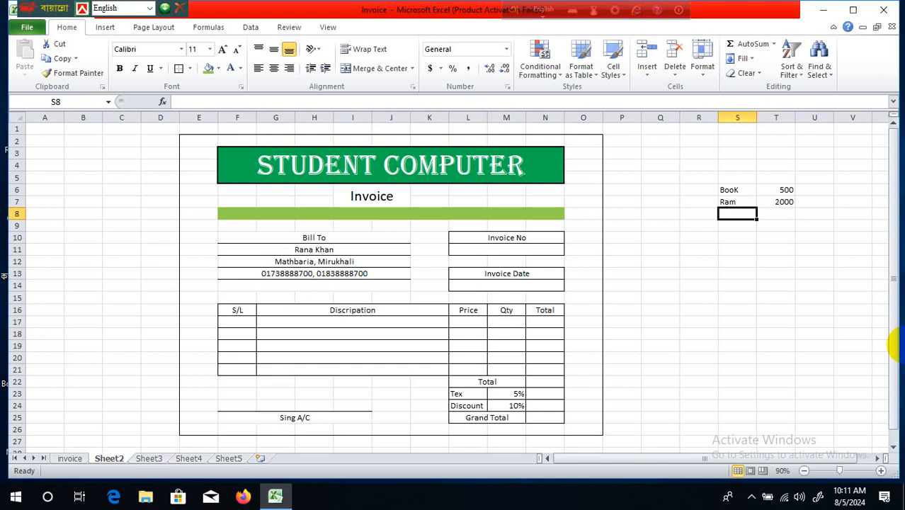
- Add CPU with a price of 8000 in the third row
text(CPU)
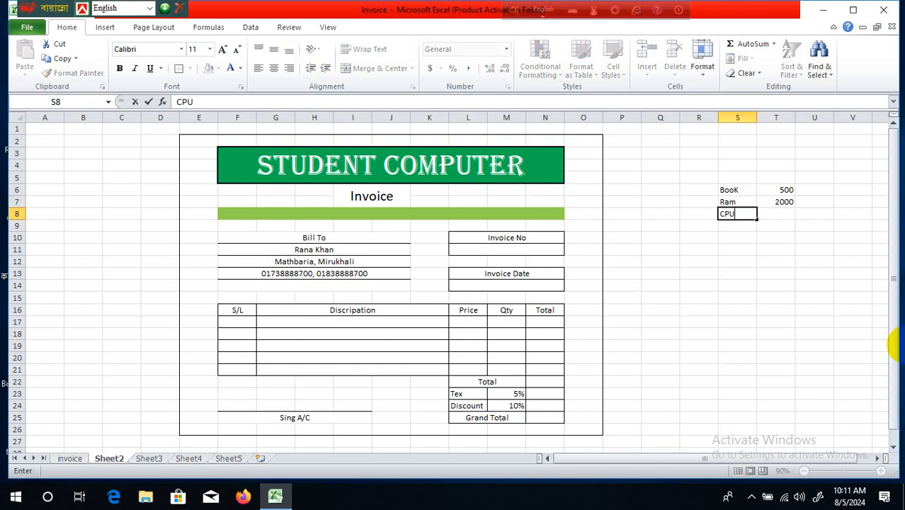
key(Tab)
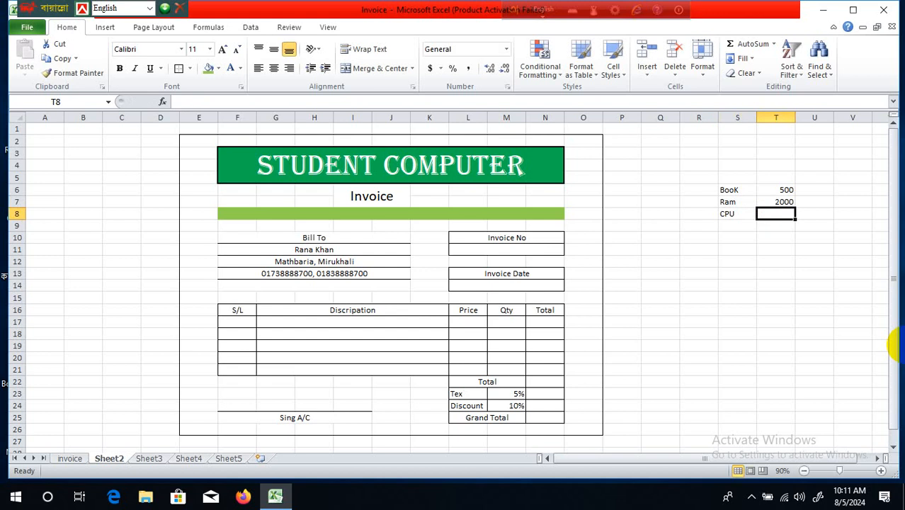
text(9)
key(BackSpace)
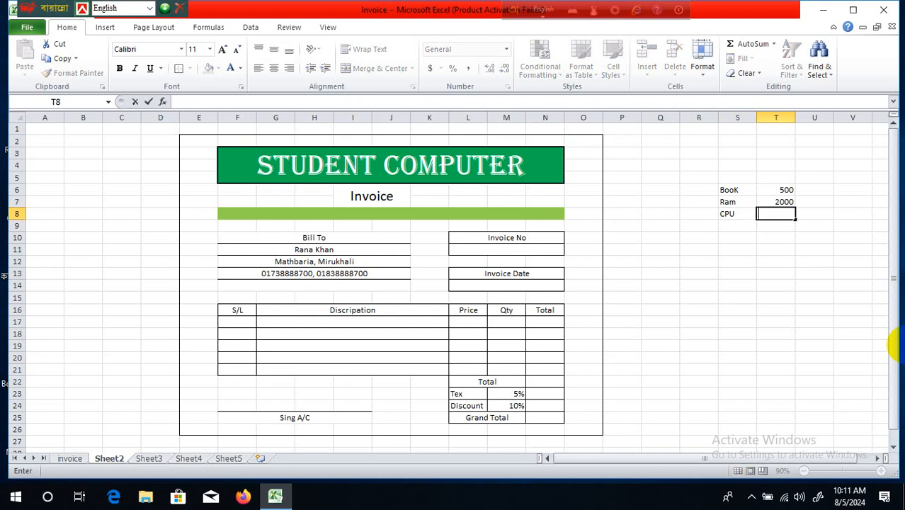
text(0)
key(BackSpace)
text(8000)
key(Return)
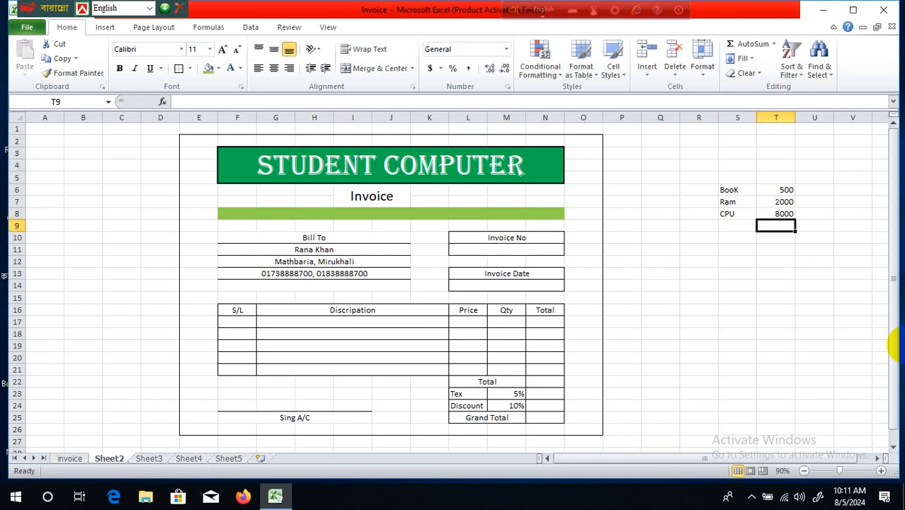
key(Left)
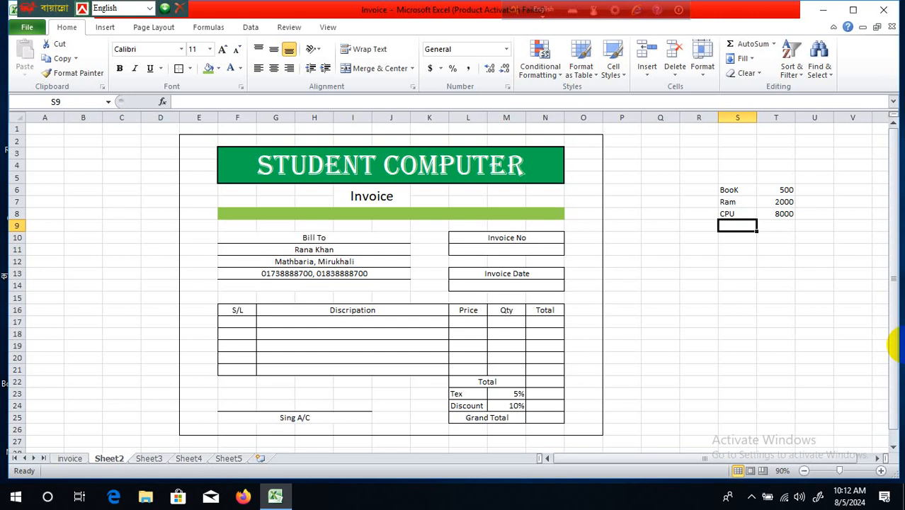
- Add Key at 800 and Mouse at 1000 in the next two price-list rows, S9:T10
text(K)
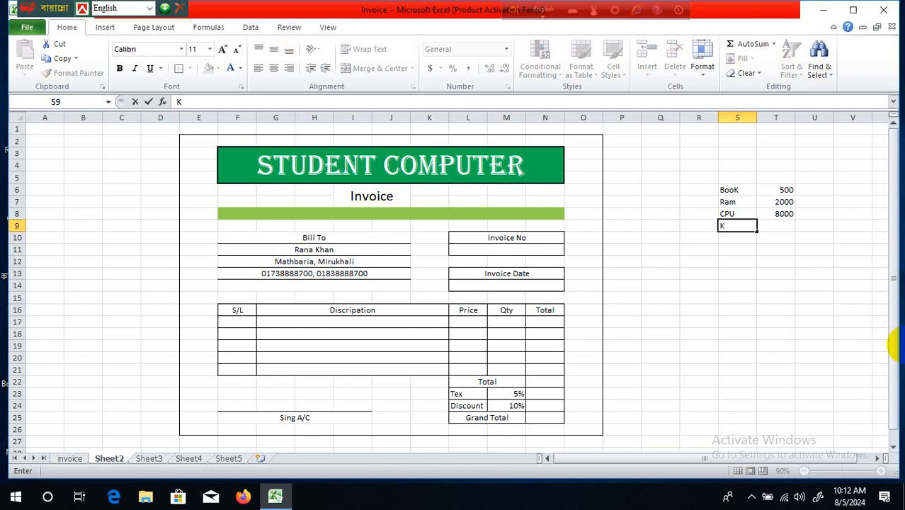
text(ey)
key(Tab)
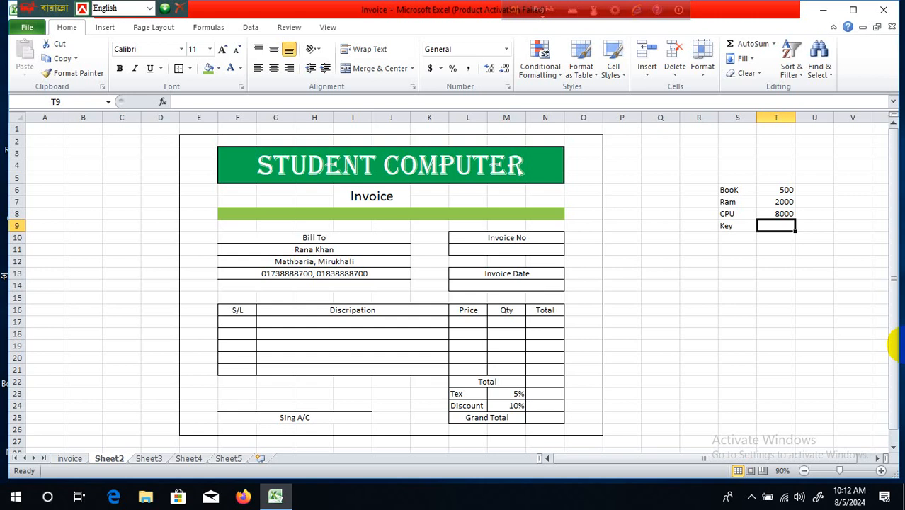
text(800)
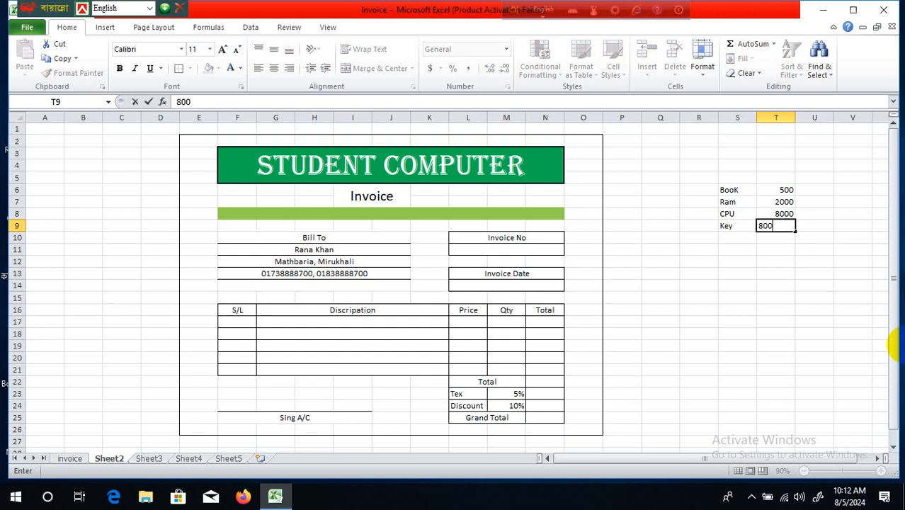
key(Return)
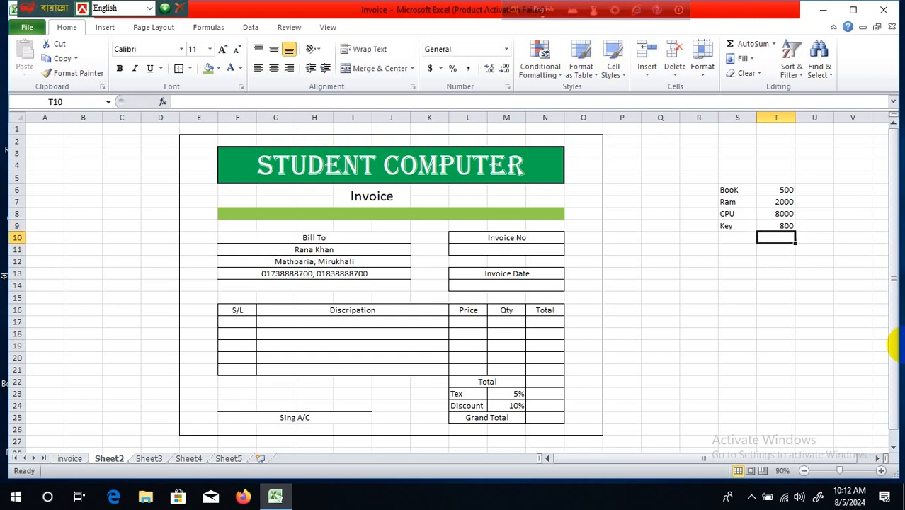
text(M)
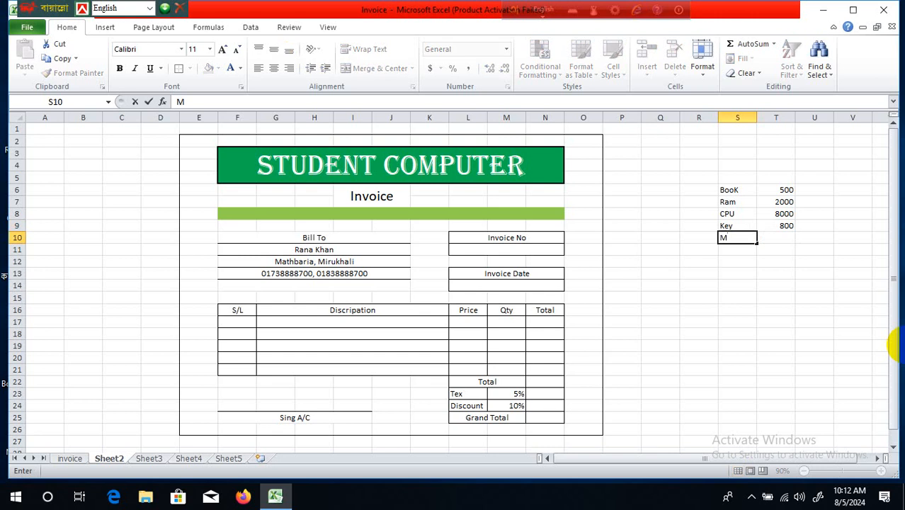
text(ouch)
key(BackSpace)
key(BackSpace)
text(se)
key(Tab)
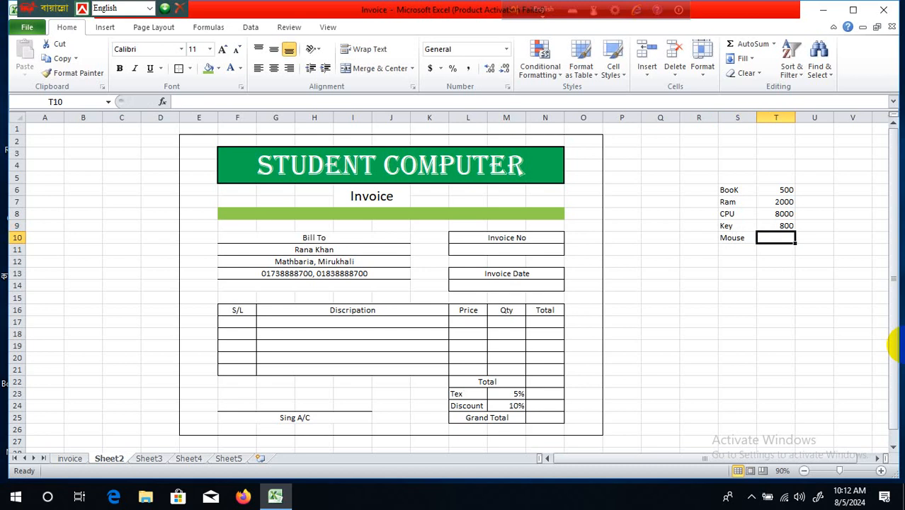
text(1000)
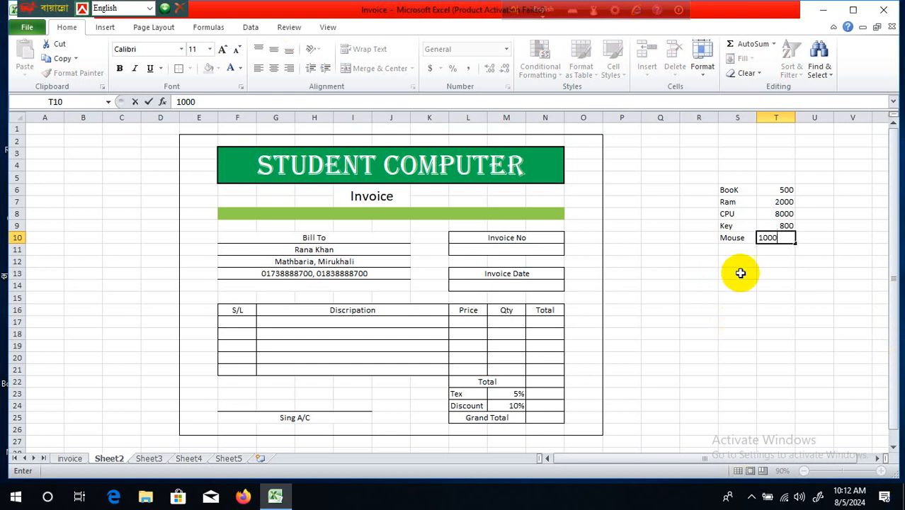
click(806, 315)
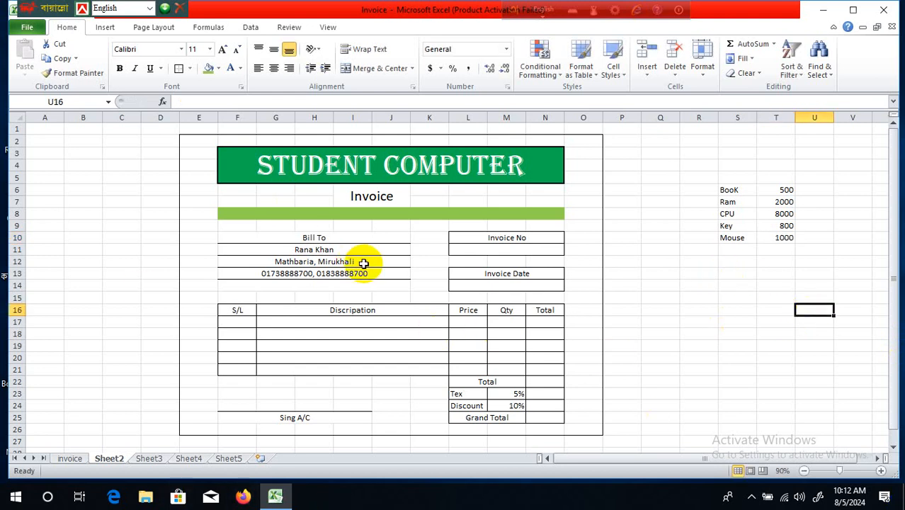
- Inspect the invoice's merged cells: Invoice Date box, bill-to address and item table cells
click(374, 333)
click(665, 314)
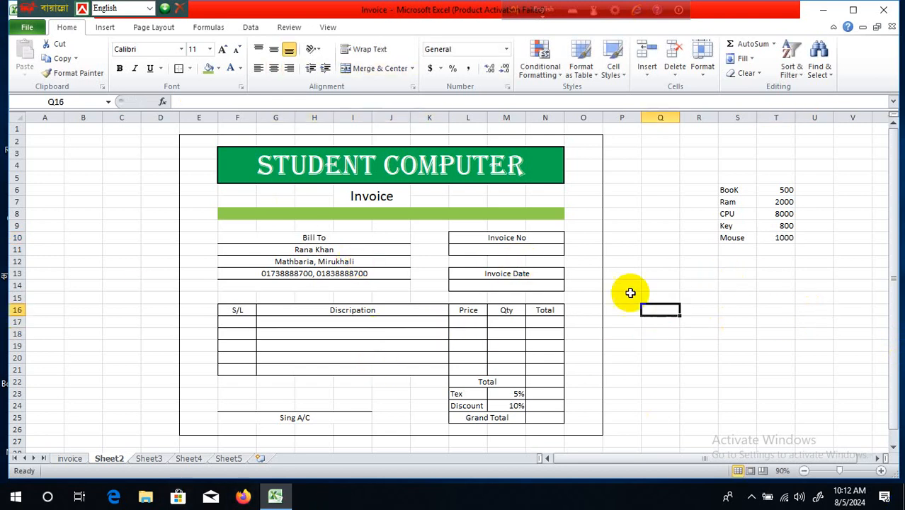
click(428, 237)
click(467, 201)
click(471, 284)
click(345, 261)
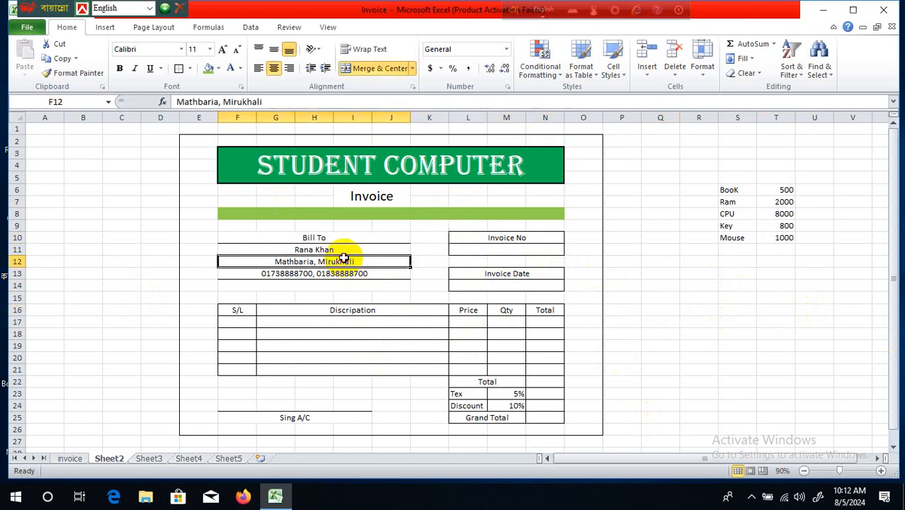
click(400, 378)
click(347, 333)
click(344, 311)
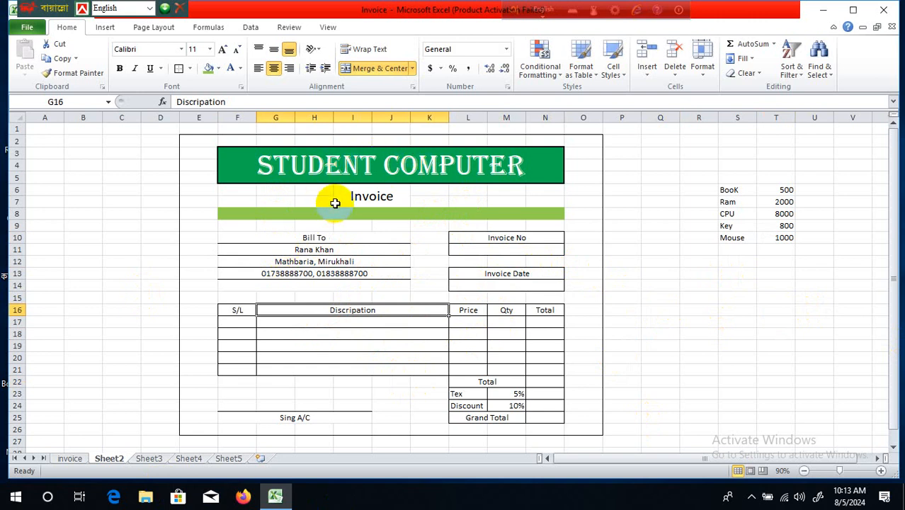
- Look over the STUDENT COMPUTER title and Invoice heading, then select the three bill-to rows
click(293, 161)
click(388, 198)
click(415, 223)
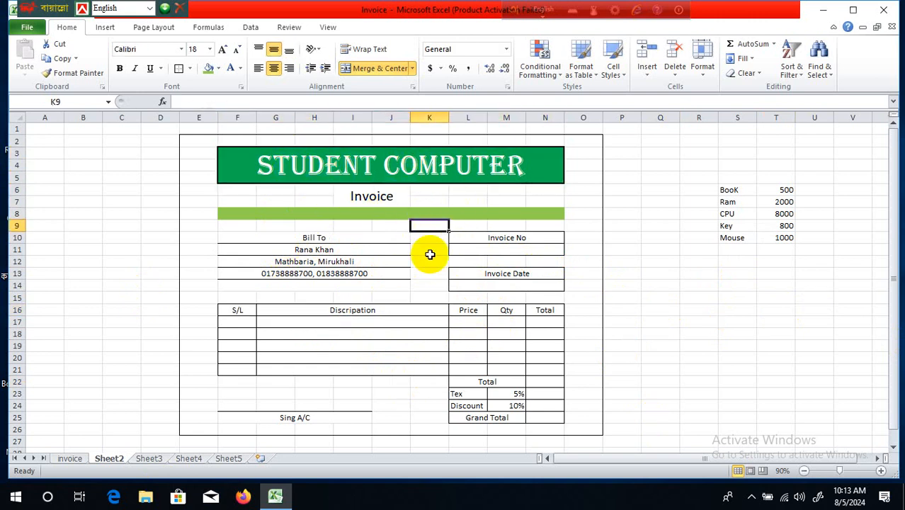
click(431, 261)
click(375, 295)
drag(301, 250, 368, 273)
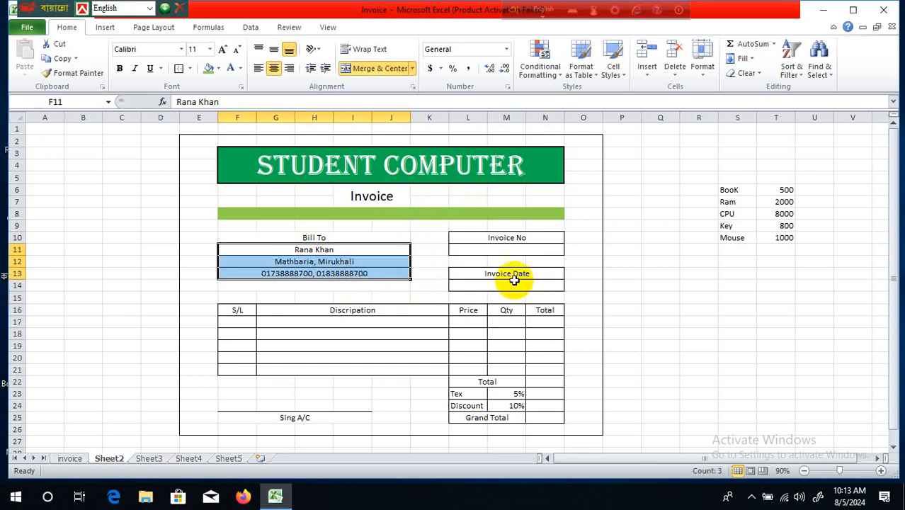
- Enter 01 in the box under Invoice No so it shows 1
click(468, 283)
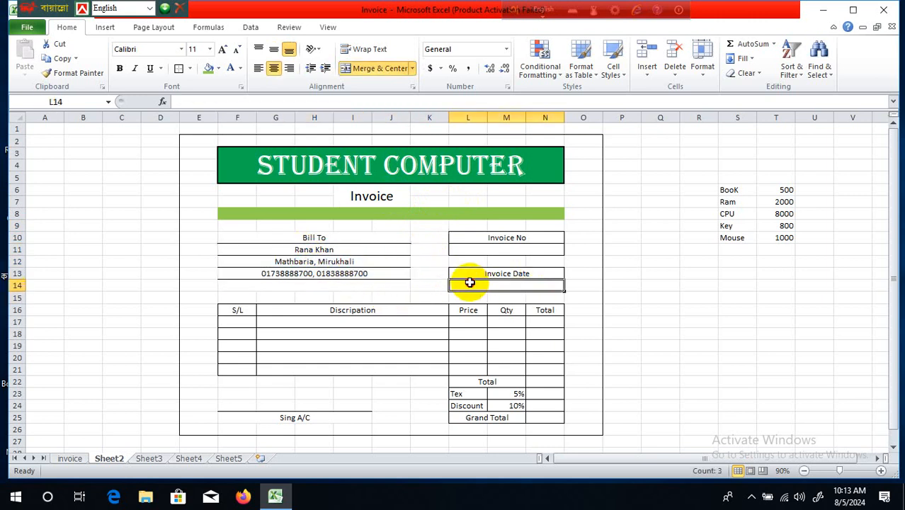
click(507, 249)
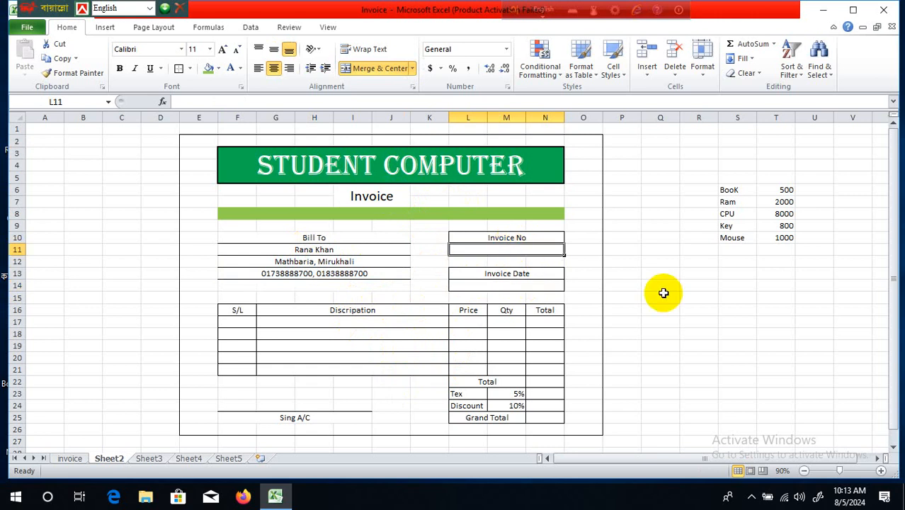
text(01)
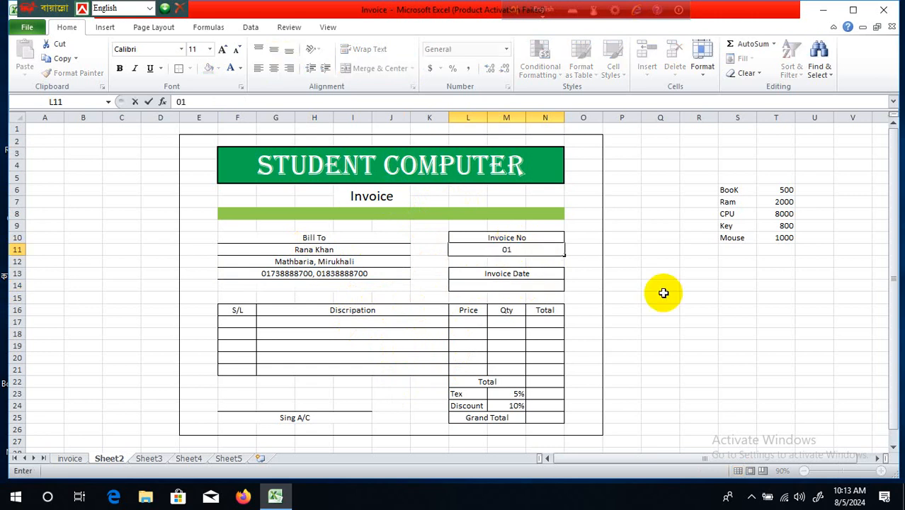
click(663, 293)
click(530, 285)
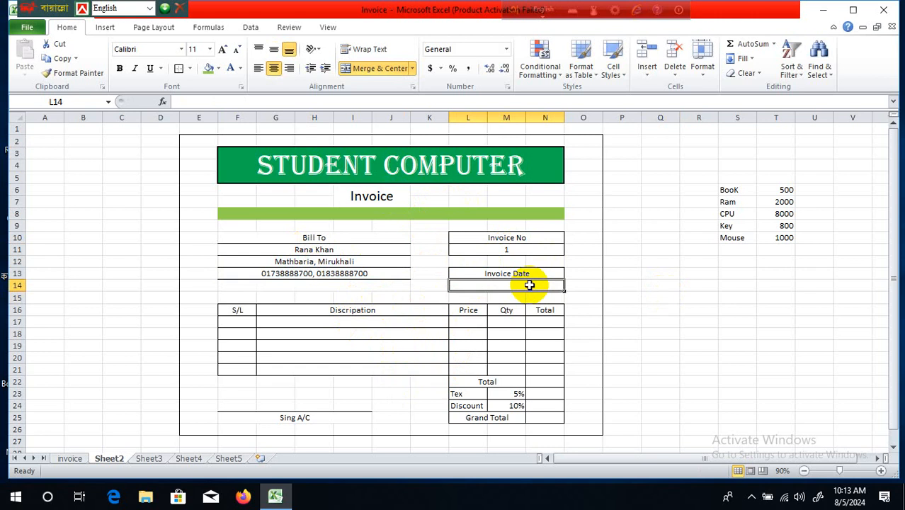
- Enter =TODAY() in the Invoice Date cell, accepting Excel's formula correction
text(==t)
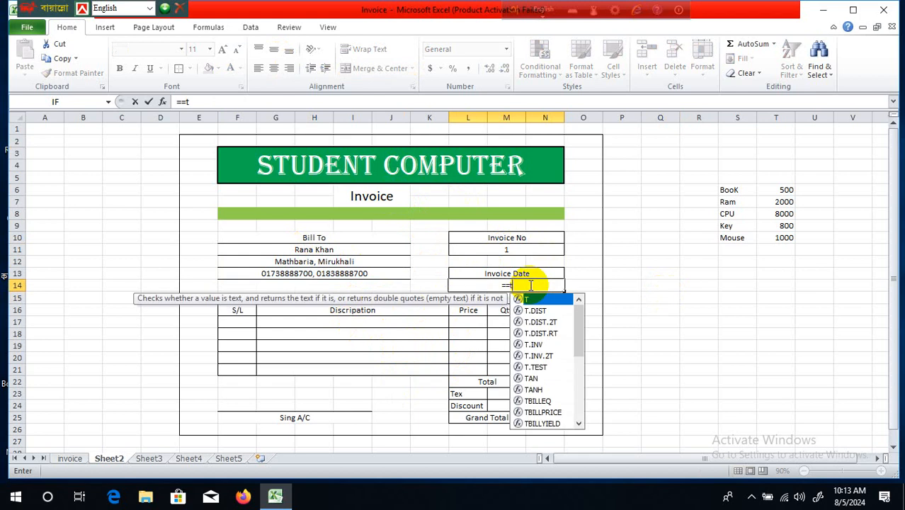
text(oday)
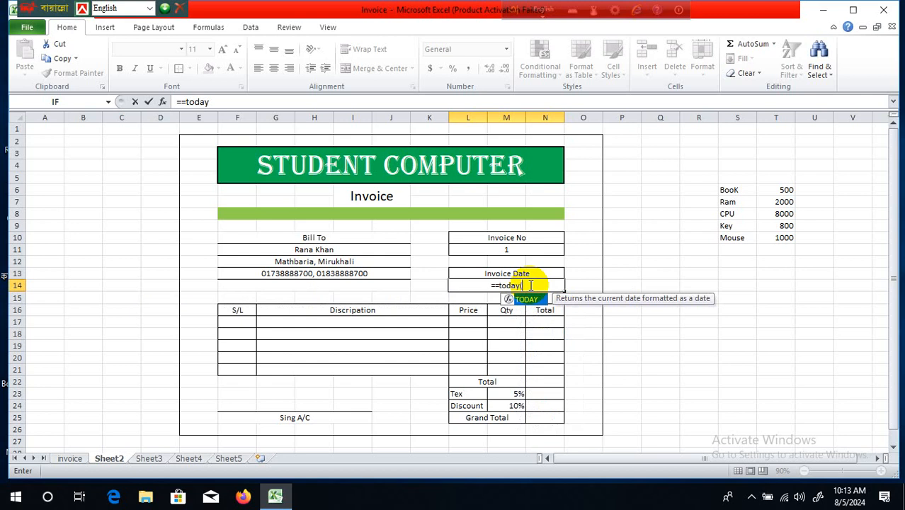
text(()
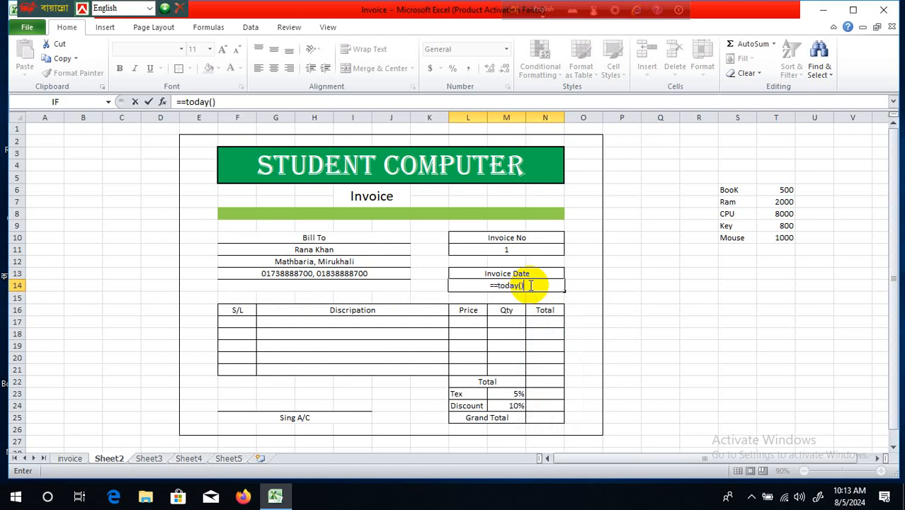
key(Return)
click(427, 299)
click(735, 334)
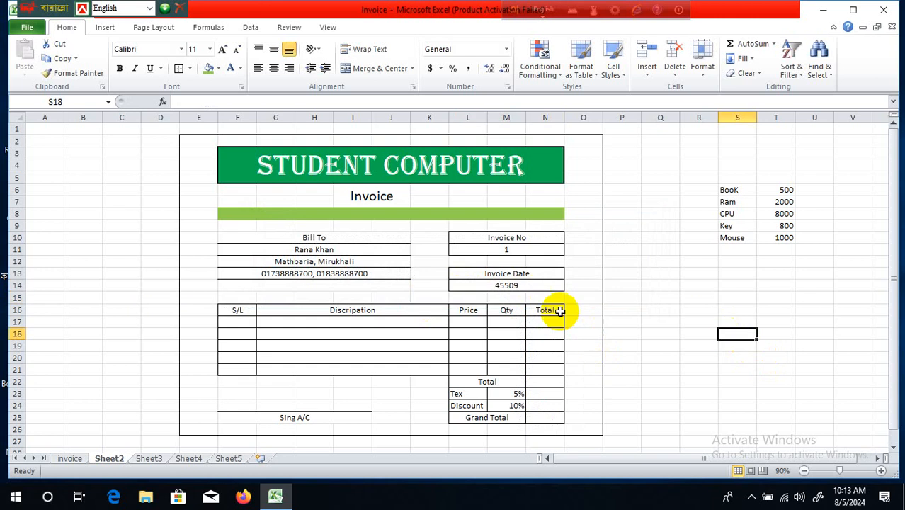
click(538, 286)
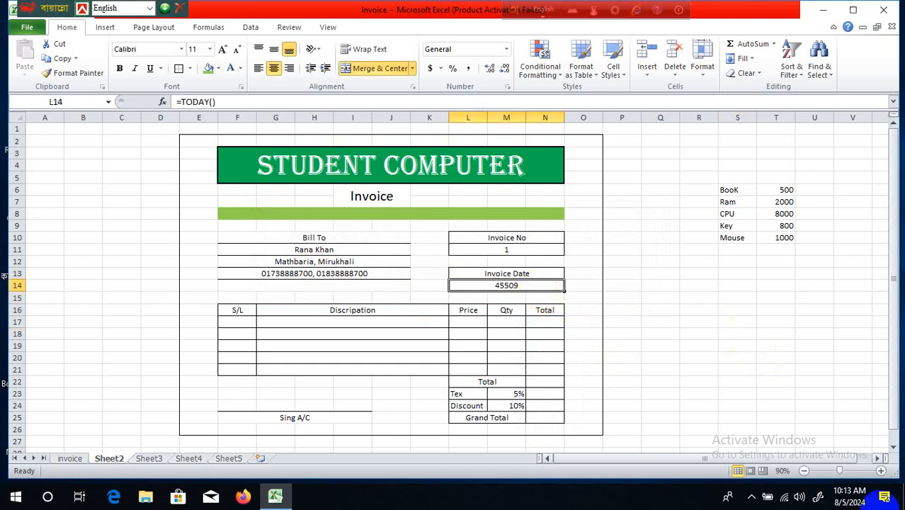
- Format the Invoice Date cell as Short Date so it shows 8/5/2024
click(506, 49)
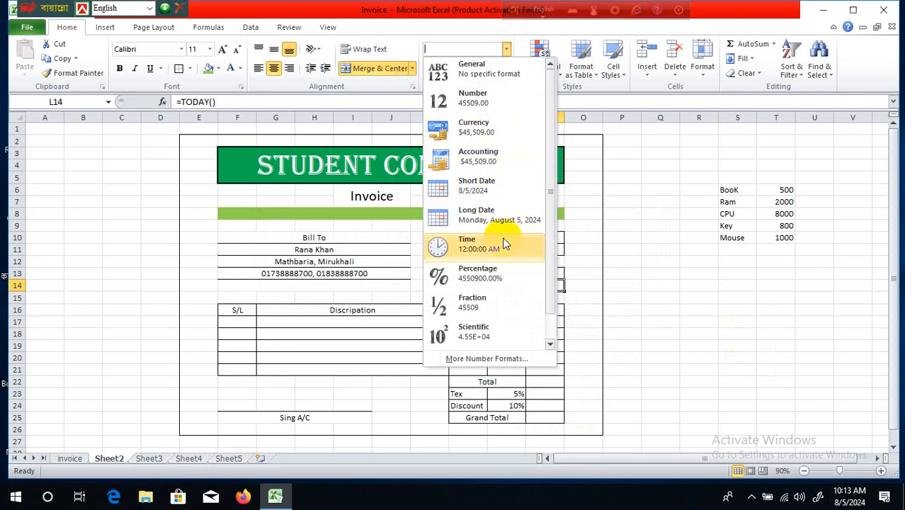
click(514, 189)
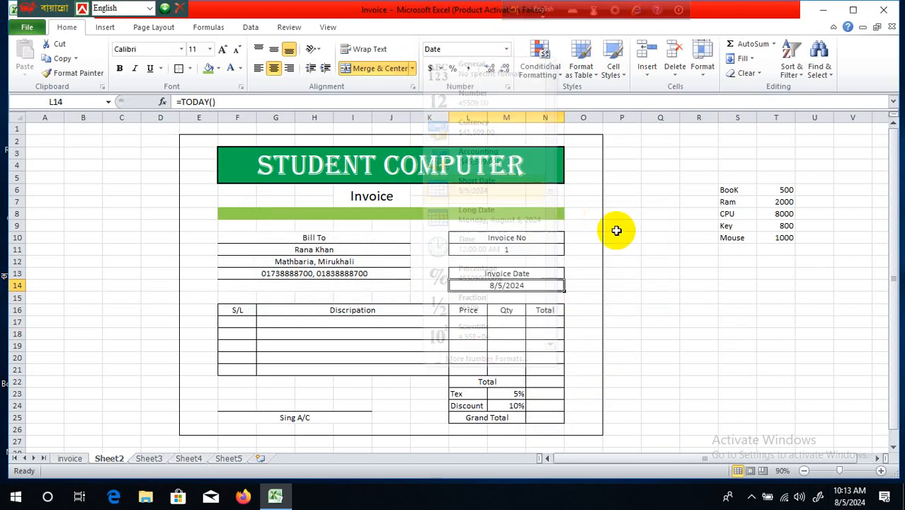
click(613, 288)
click(507, 284)
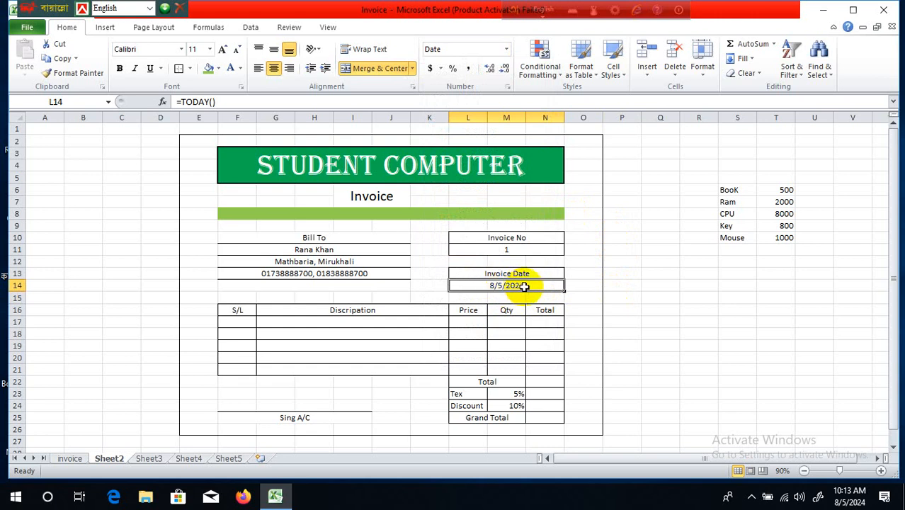
click(666, 306)
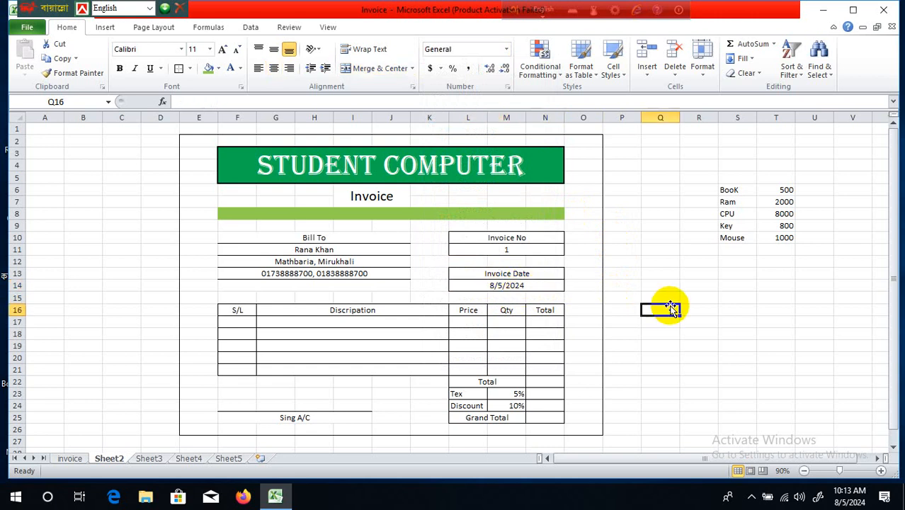
- Check the formatted date, then select the first Discripation cell G17
click(482, 285)
click(511, 225)
click(522, 261)
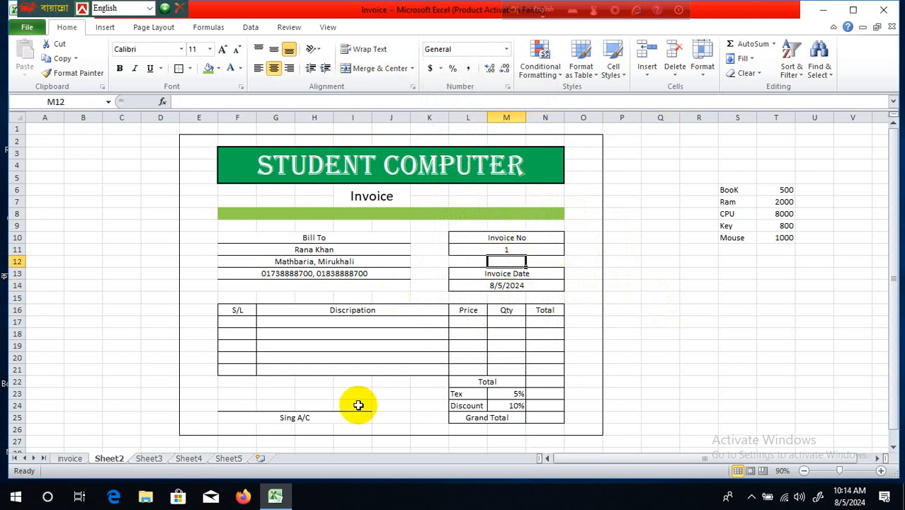
click(237, 320)
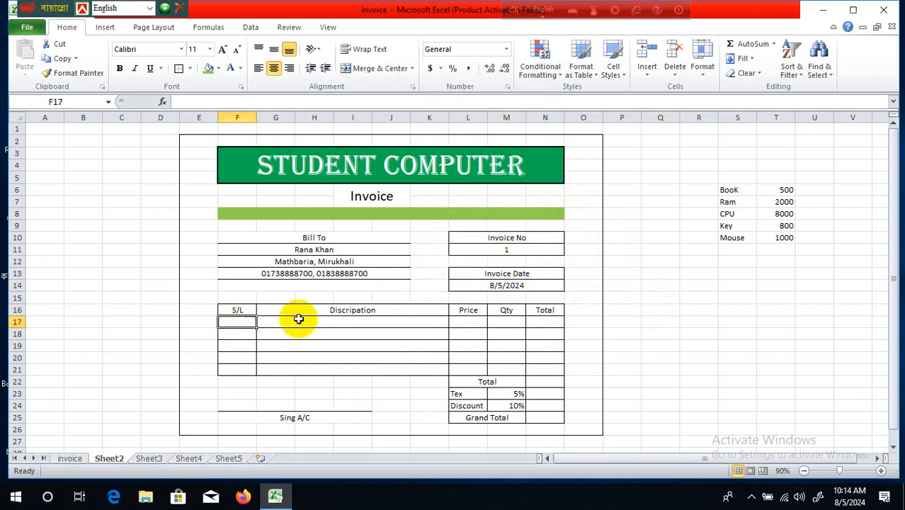
click(299, 319)
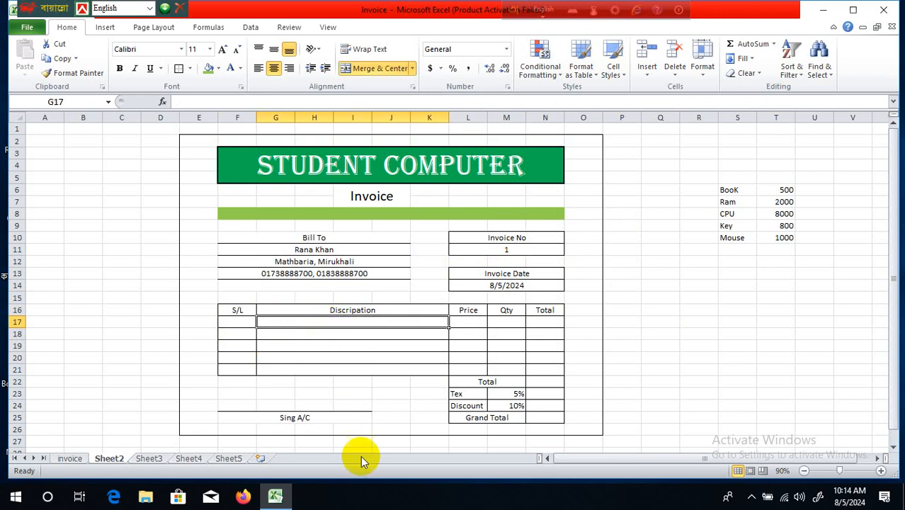
click(386, 347)
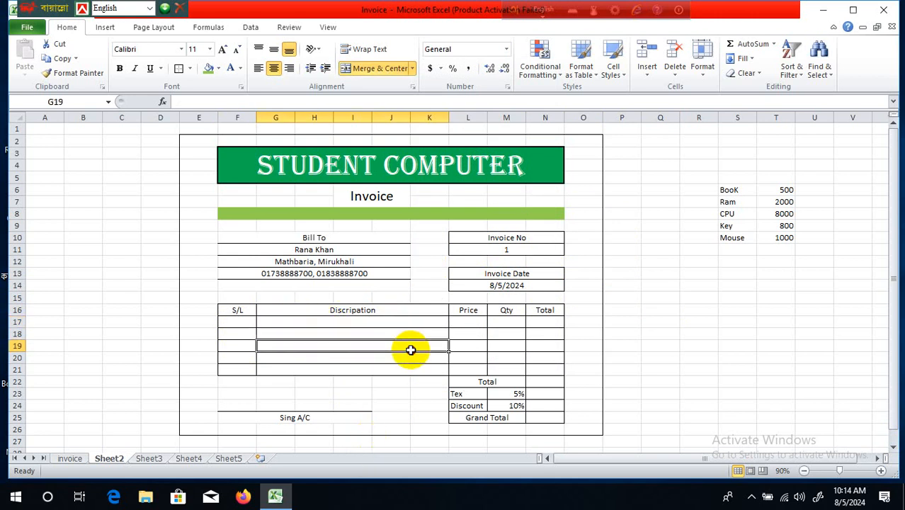
click(399, 322)
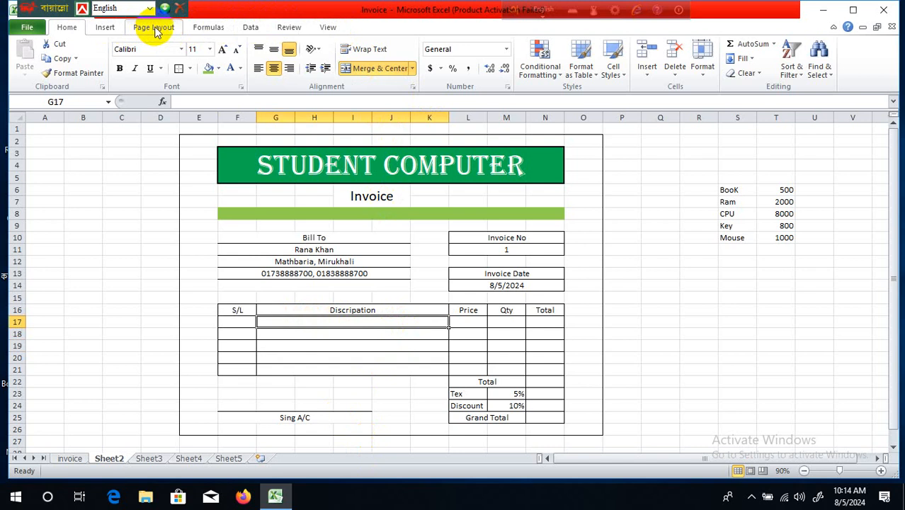
- Give G17 a Data Validation List rule sourced from the item names BooK to Mouse
click(254, 28)
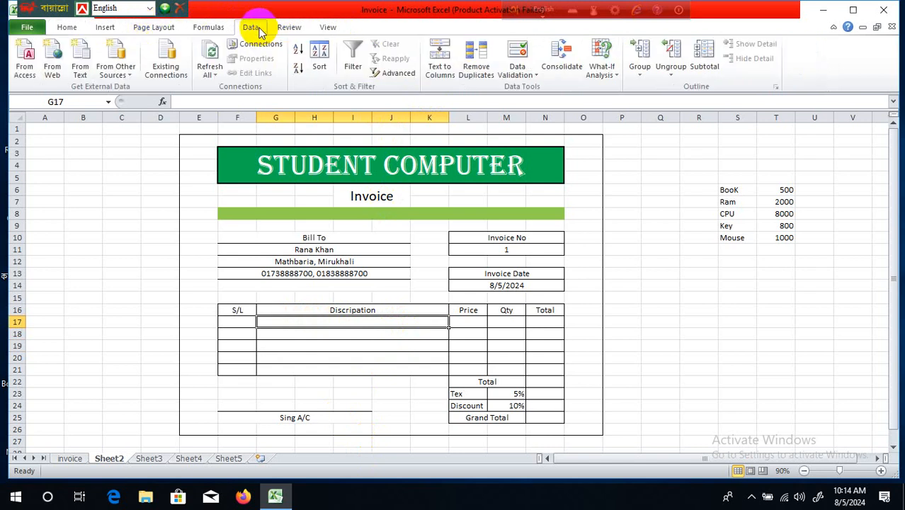
click(539, 76)
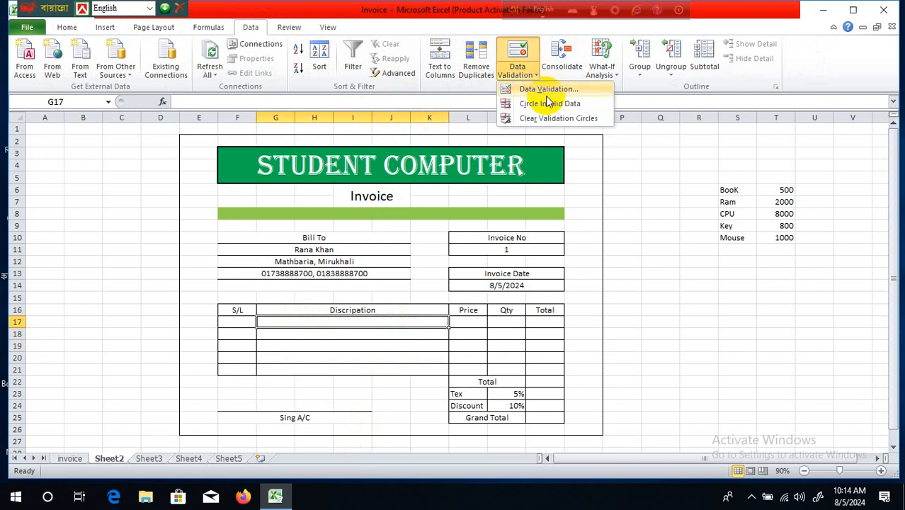
click(546, 96)
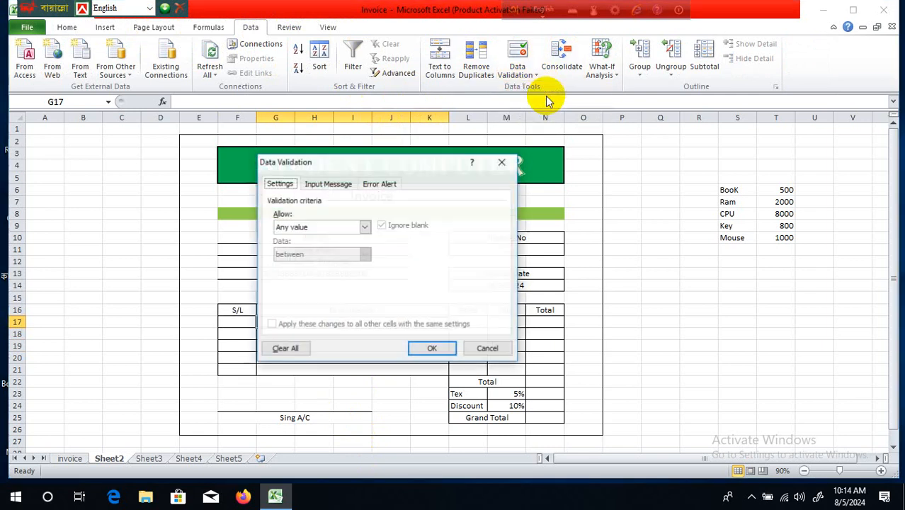
click(366, 227)
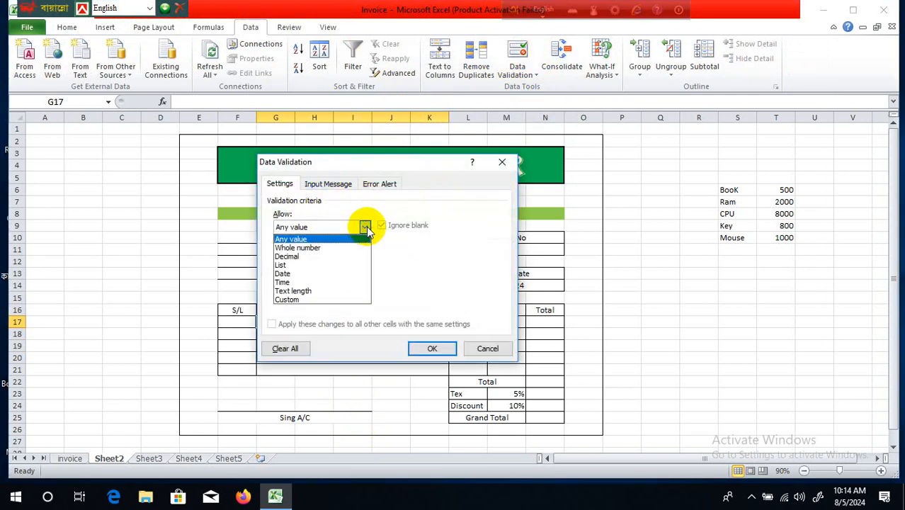
click(352, 266)
click(327, 278)
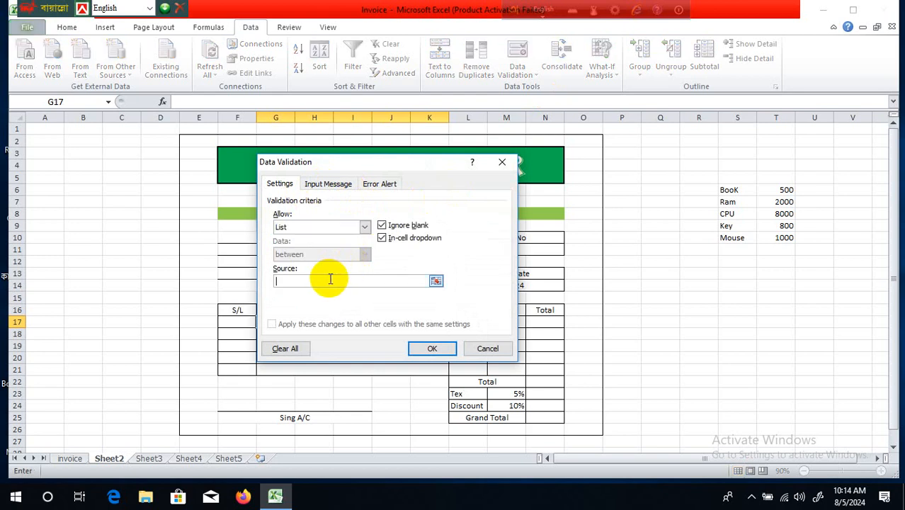
drag(730, 190, 729, 241)
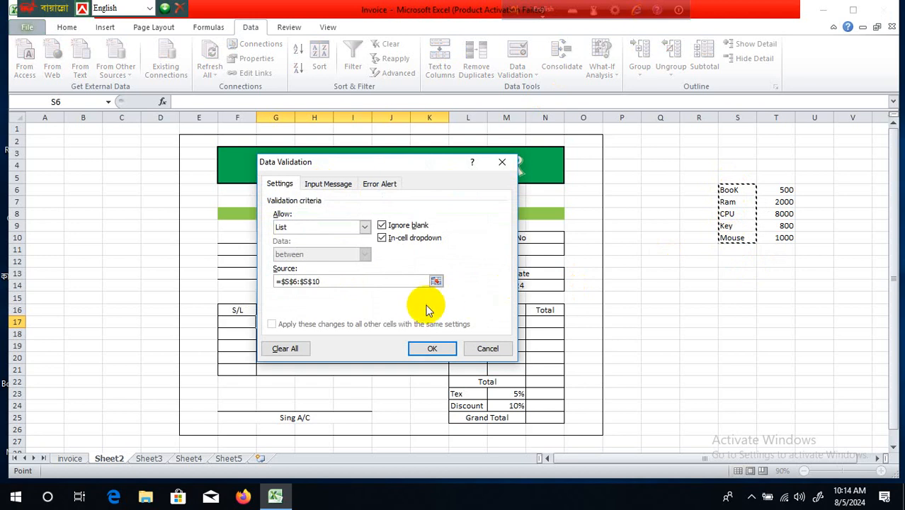
click(435, 348)
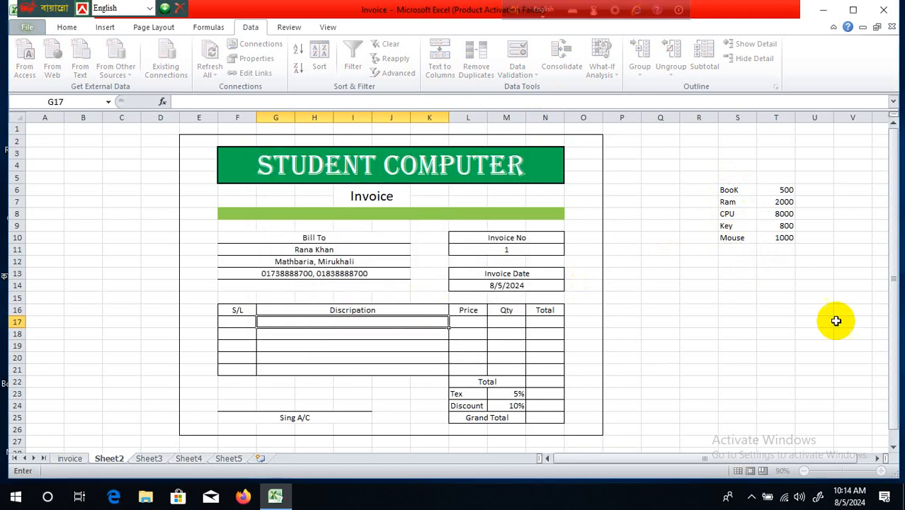
- Test the row 17 dropdown, fill it down to G21, and check row 20's list
click(699, 334)
click(370, 323)
click(456, 323)
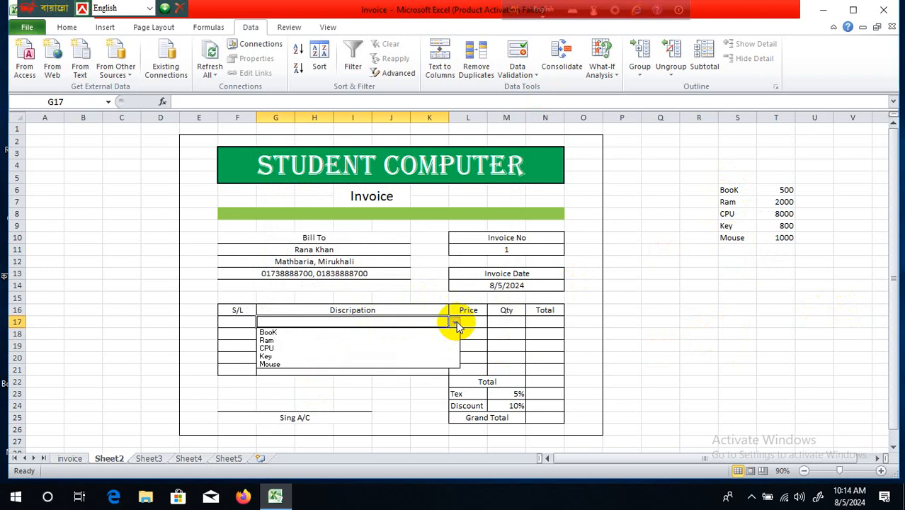
click(485, 334)
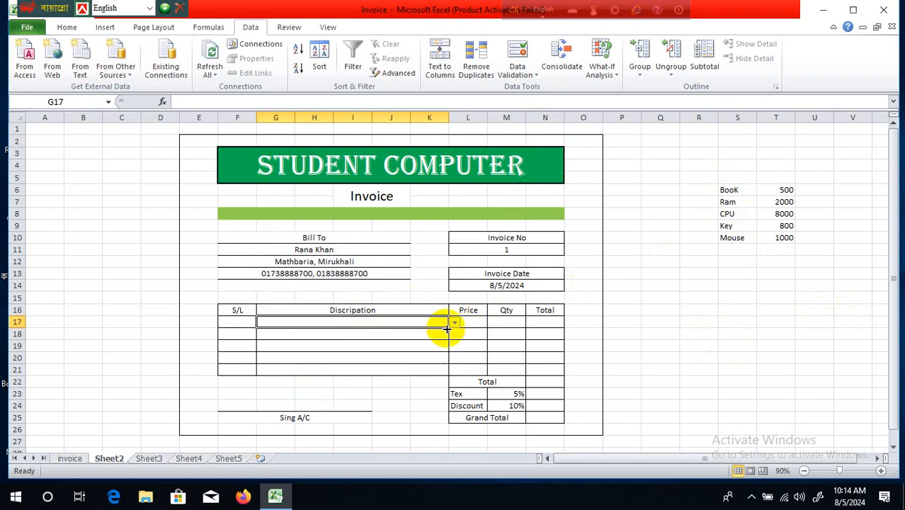
mouse_move(447, 327)
mouse_down()
mouse_move(451, 376)
mouse_move(504, 351)
mouse_up()
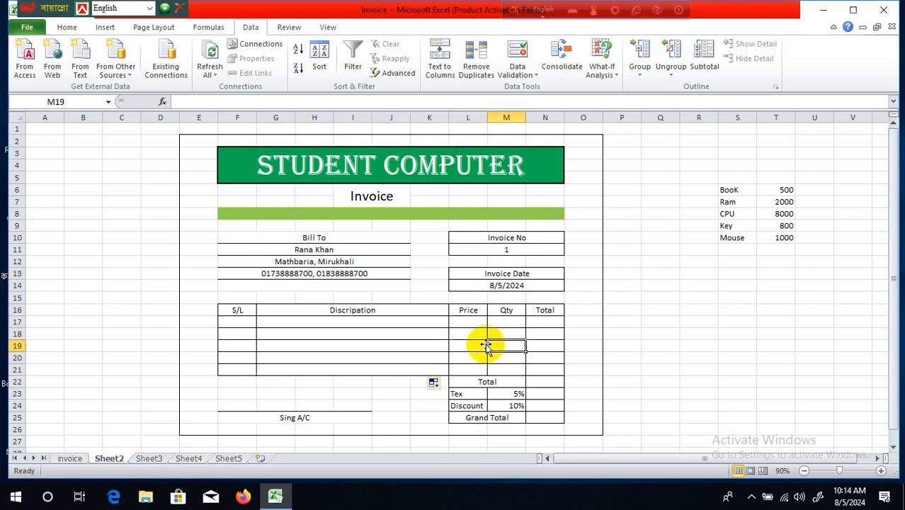
click(418, 334)
click(421, 359)
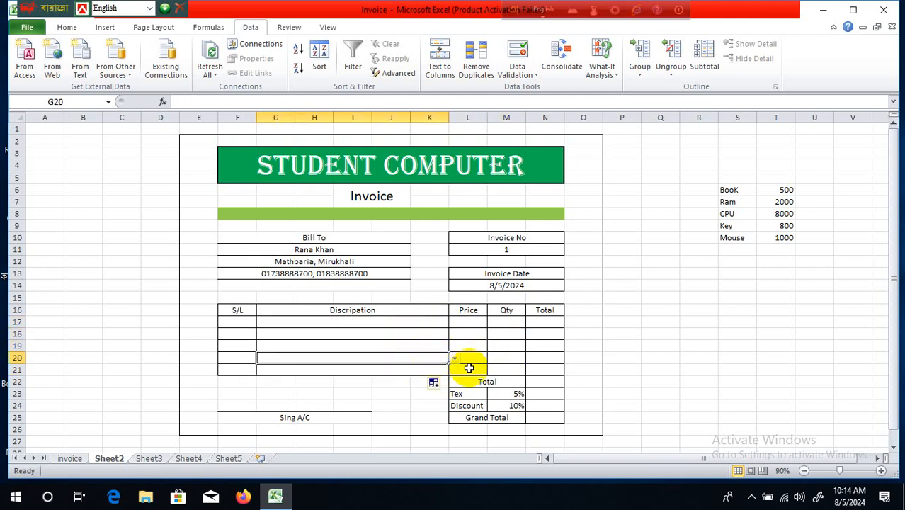
click(455, 359)
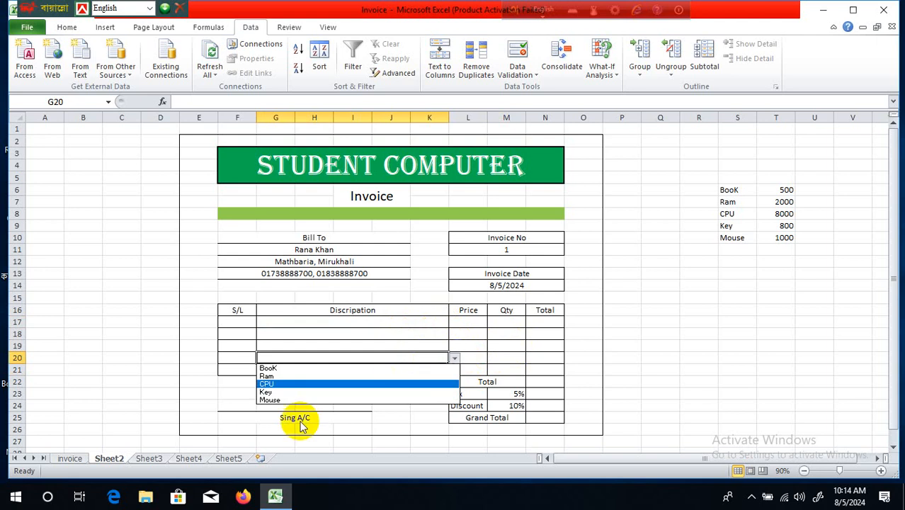
key(Escape)
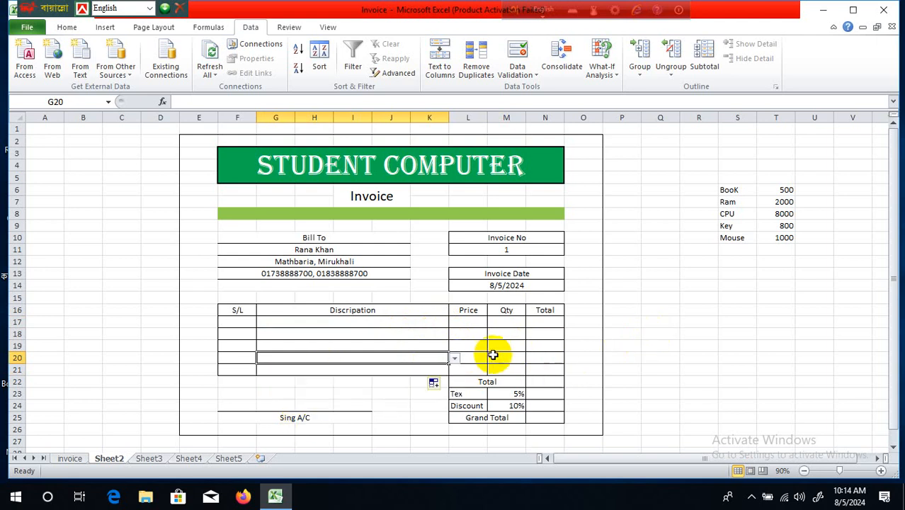
click(475, 322)
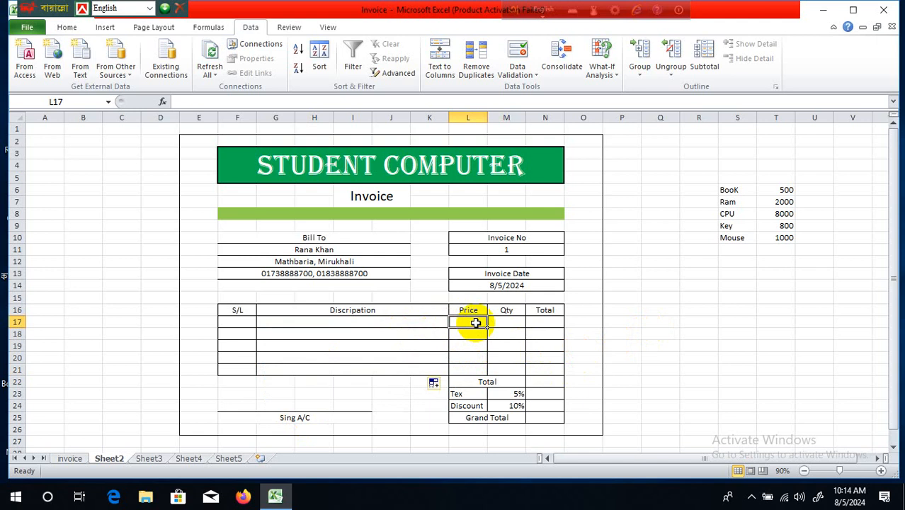
- Enter =VLOOKUP(G17,S6:T10,2,0) in Price cell L17, which shows #N/A
text(=)
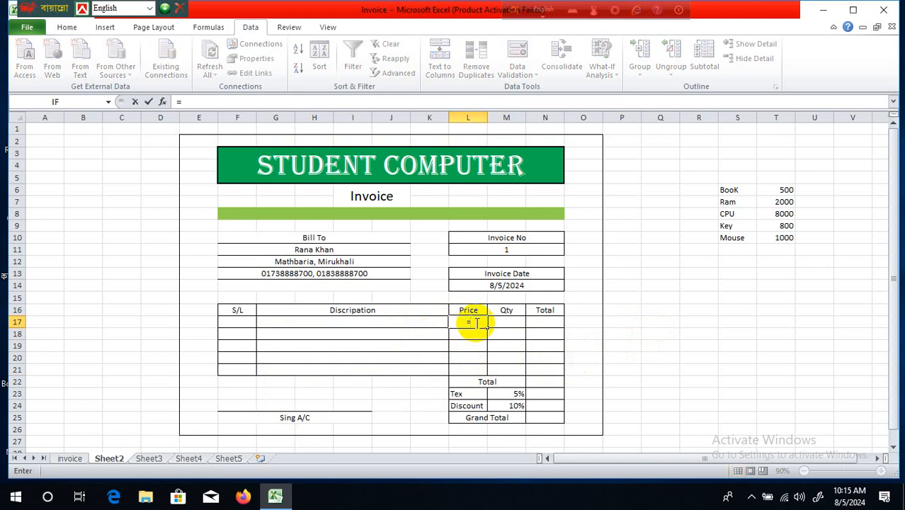
text(v)
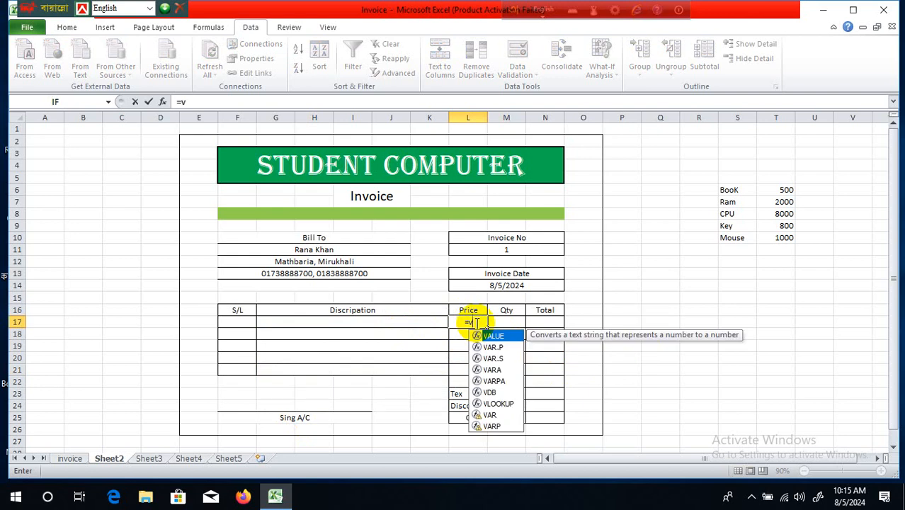
double_click(511, 405)
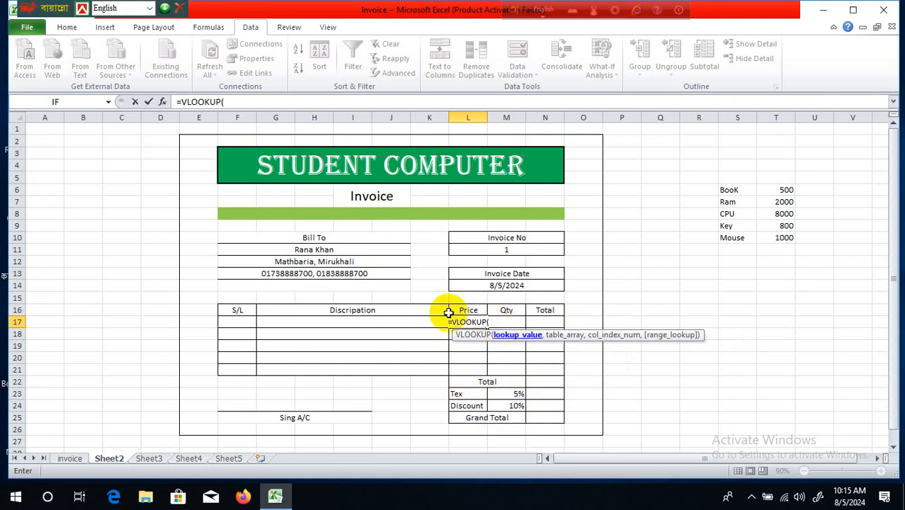
click(401, 321)
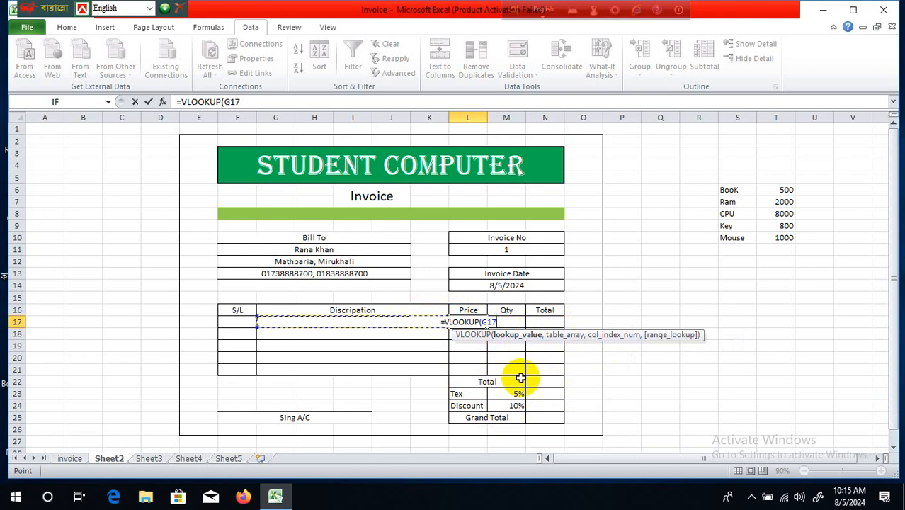
text(,)
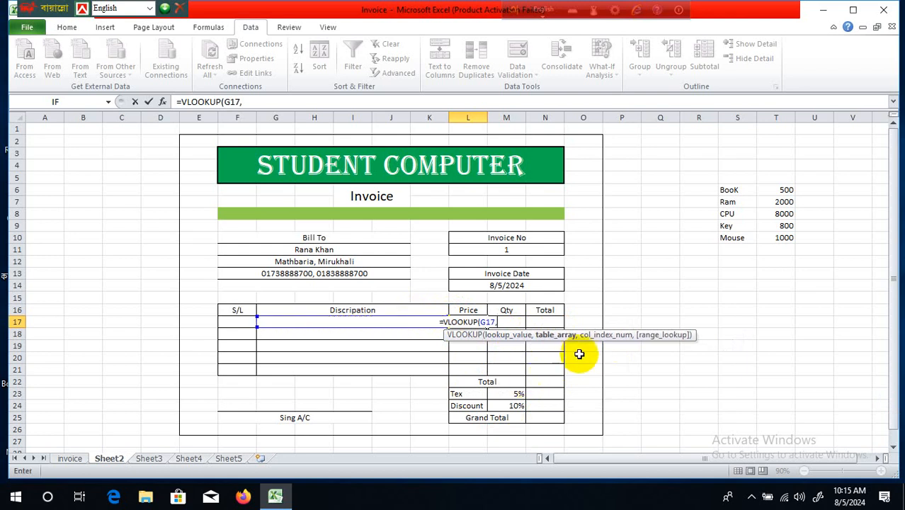
drag(746, 188, 769, 236)
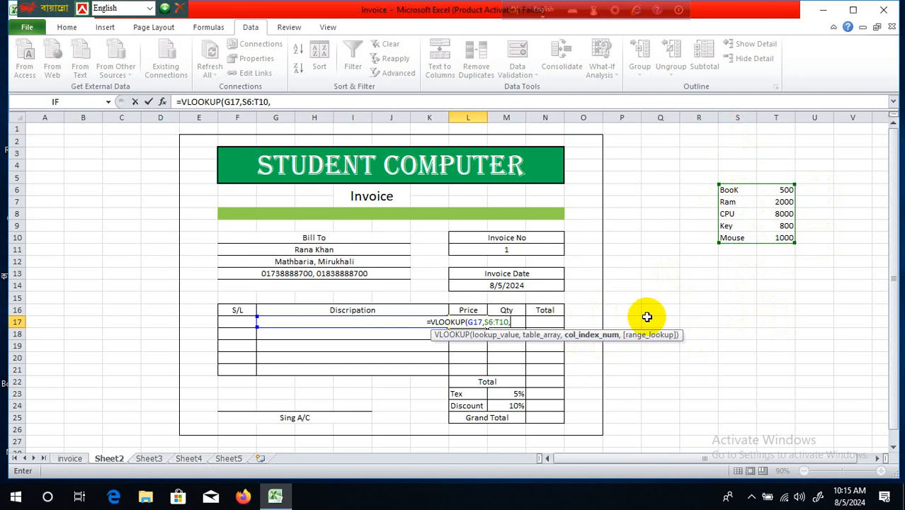
text(2,0)
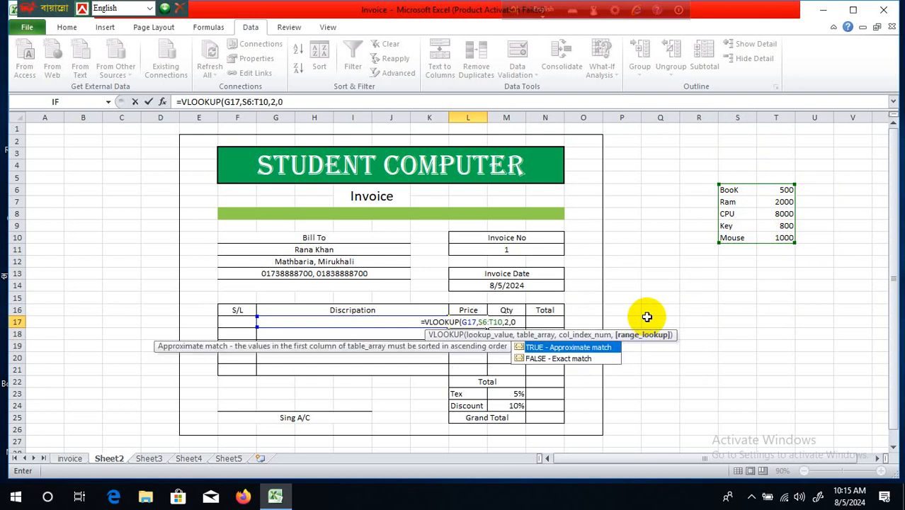
text())
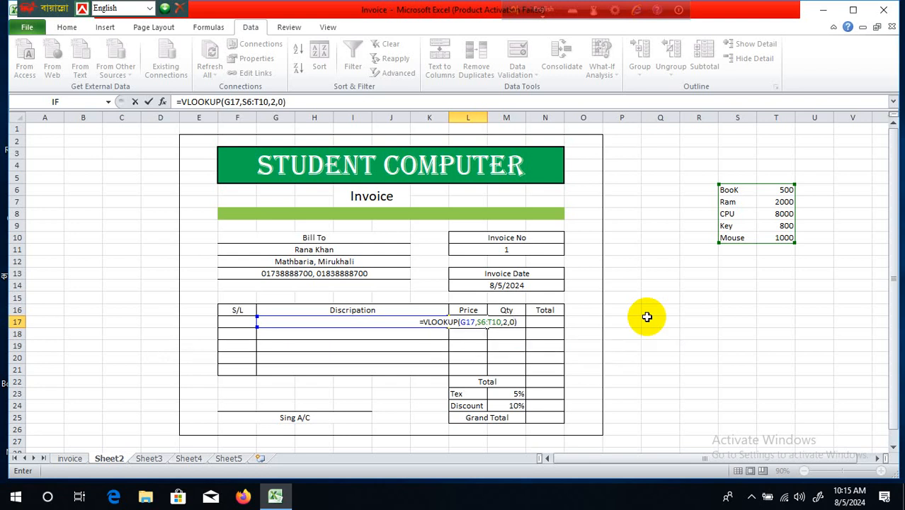
key(Return)
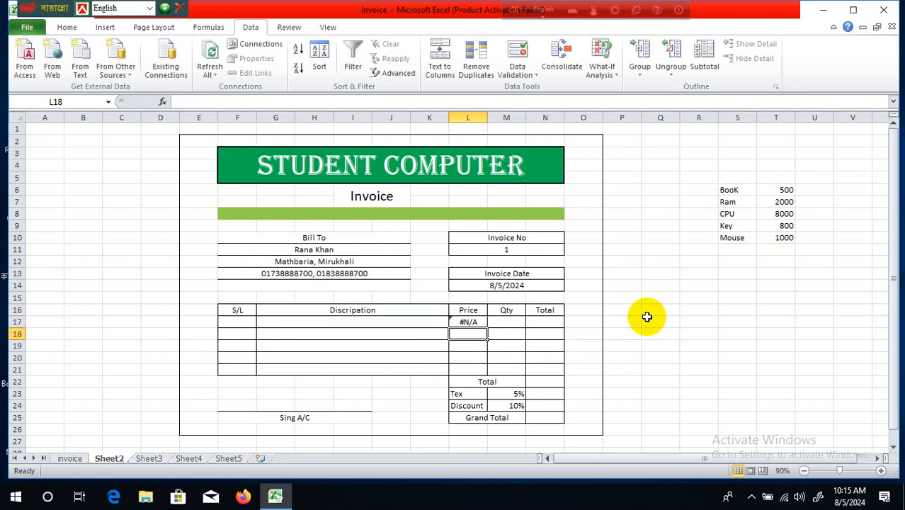
- Click among the Price and description cells to inspect L17's lookup formula
click(695, 344)
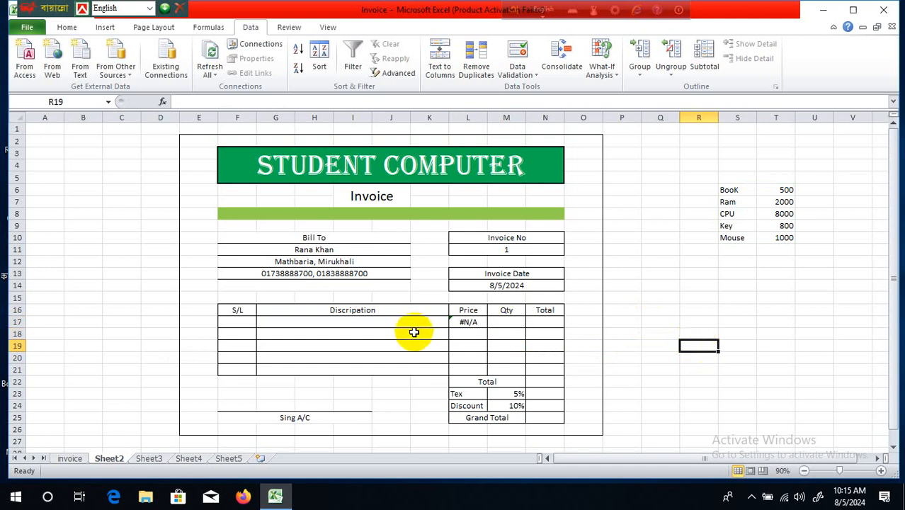
click(466, 323)
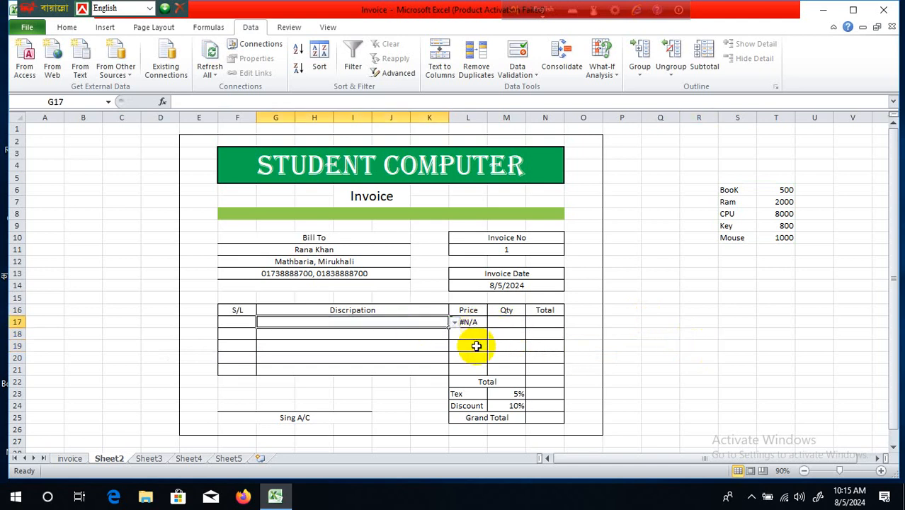
click(470, 346)
click(418, 324)
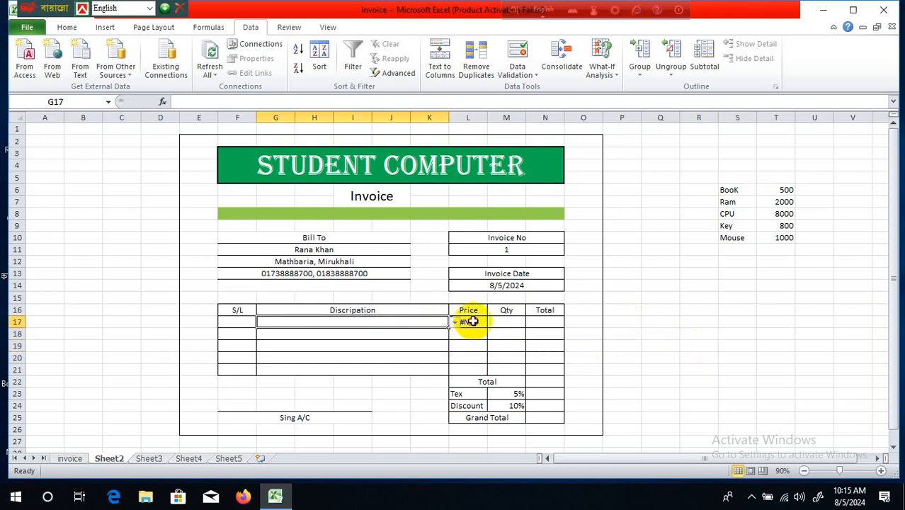
click(473, 321)
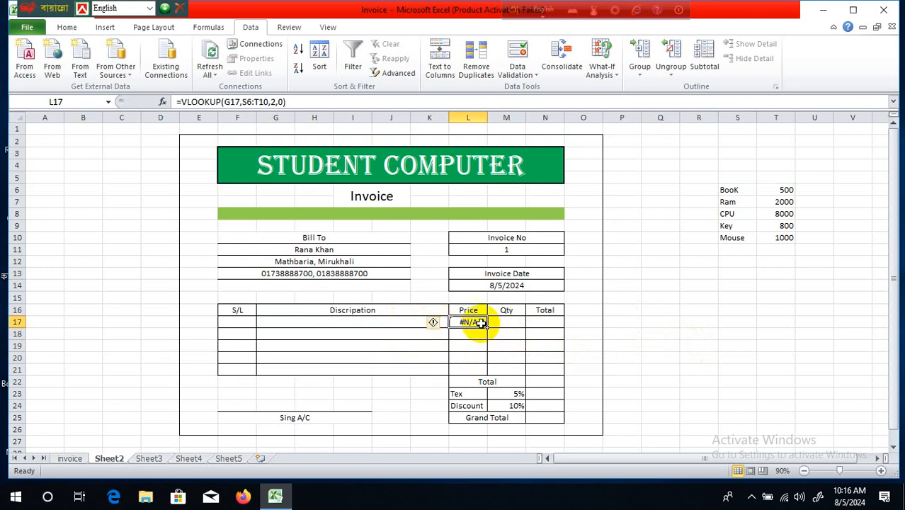
- Wrap L17's lookup as =IFERROR(VLOOKUP(G17,S6:T10,2,0),"") and fill it down to L21
click(181, 101)
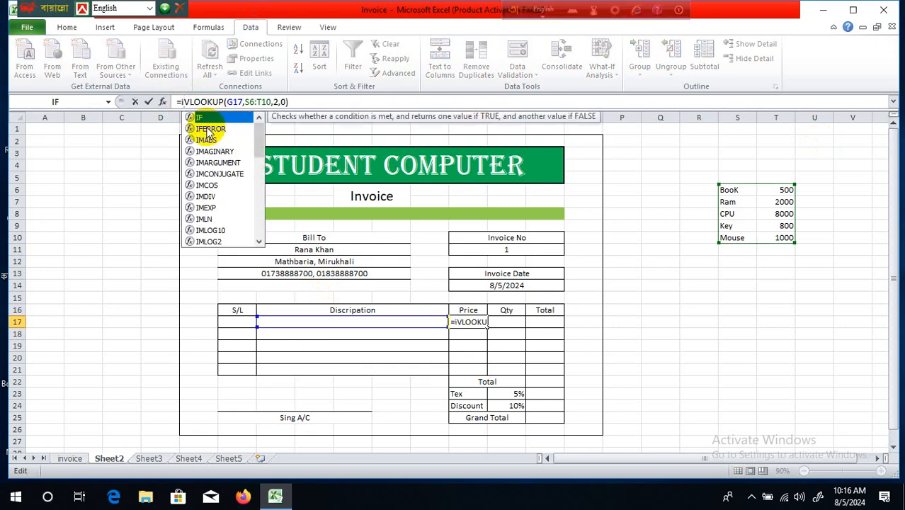
click(216, 129)
double_click(217, 129)
key(End)
text(,)
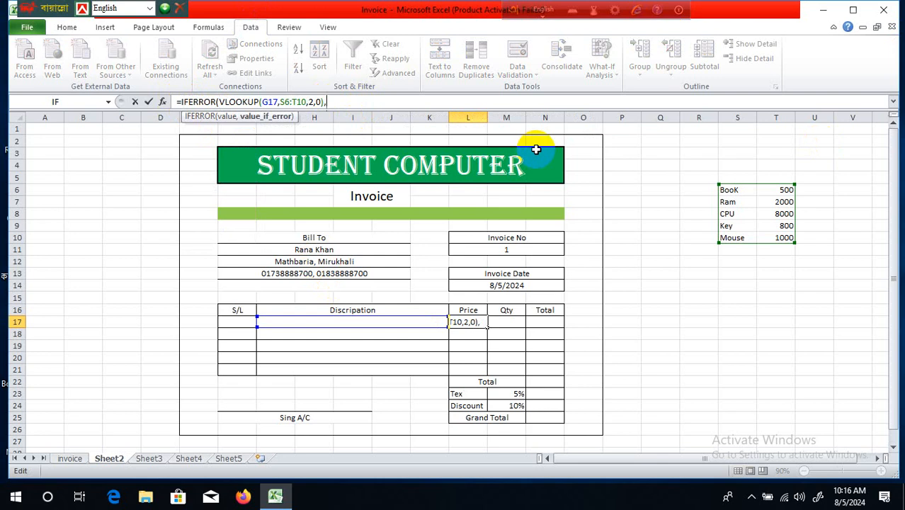
text(""))
key(Return)
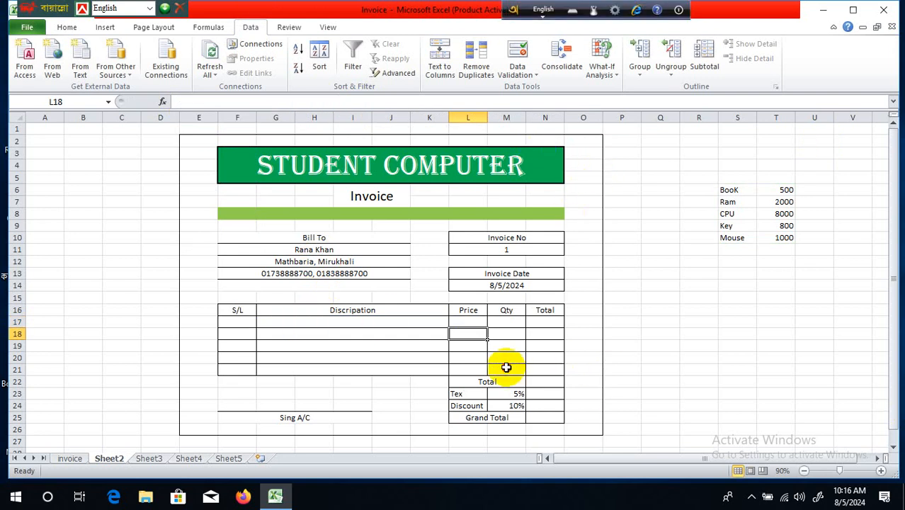
click(468, 323)
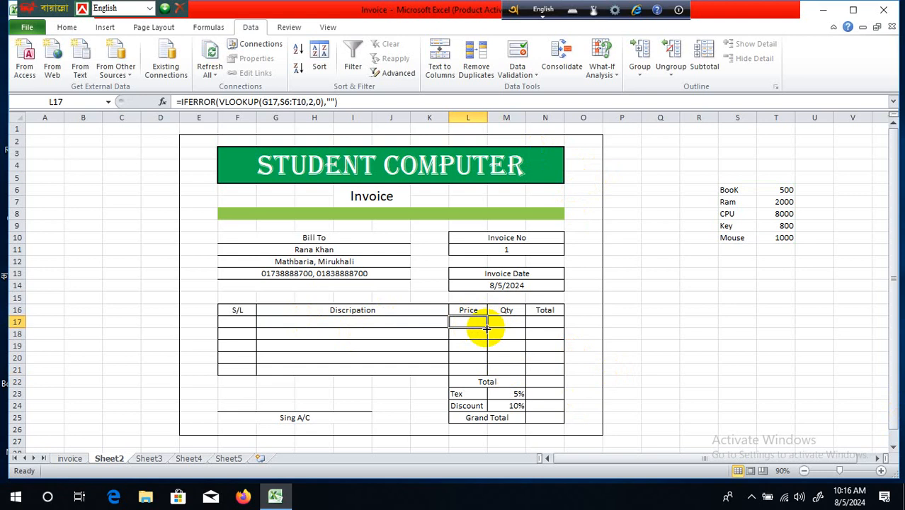
drag(486, 328, 501, 369)
click(552, 360)
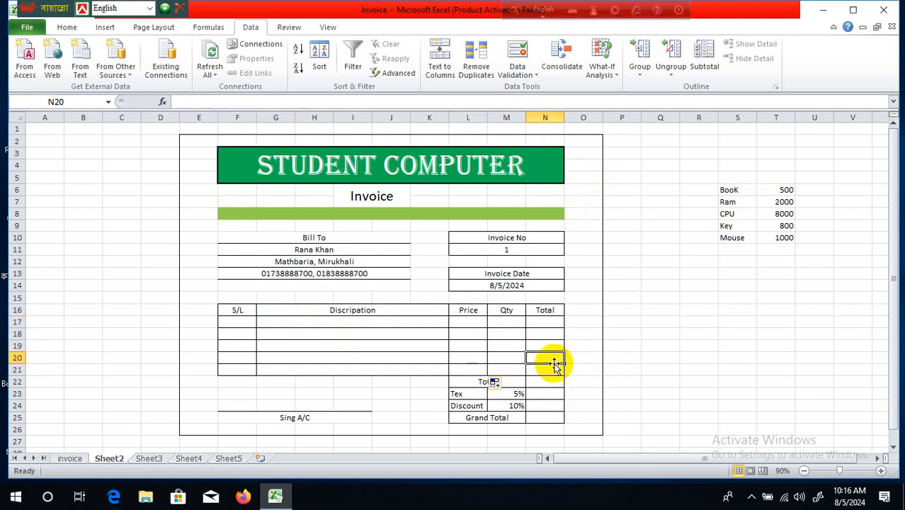
click(396, 334)
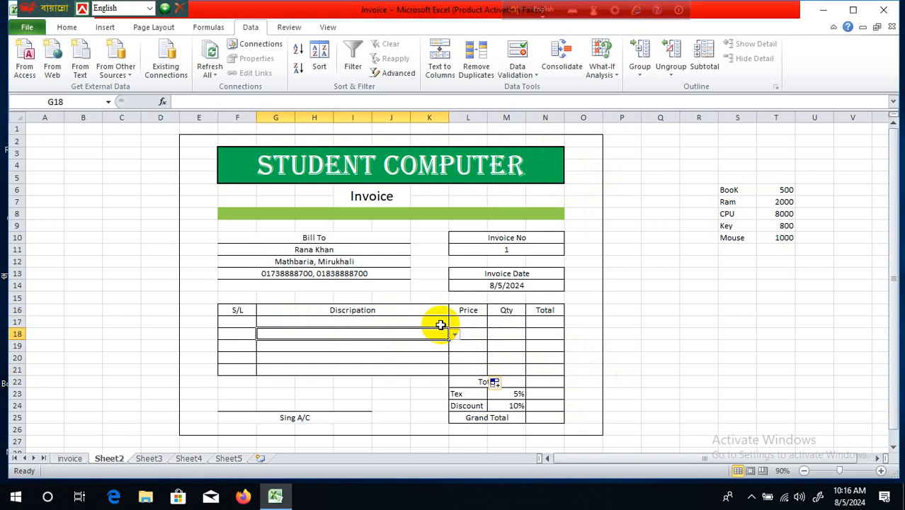
- Choose BooK from G17's item dropdown so its Price shows 500
click(439, 324)
click(552, 339)
click(513, 320)
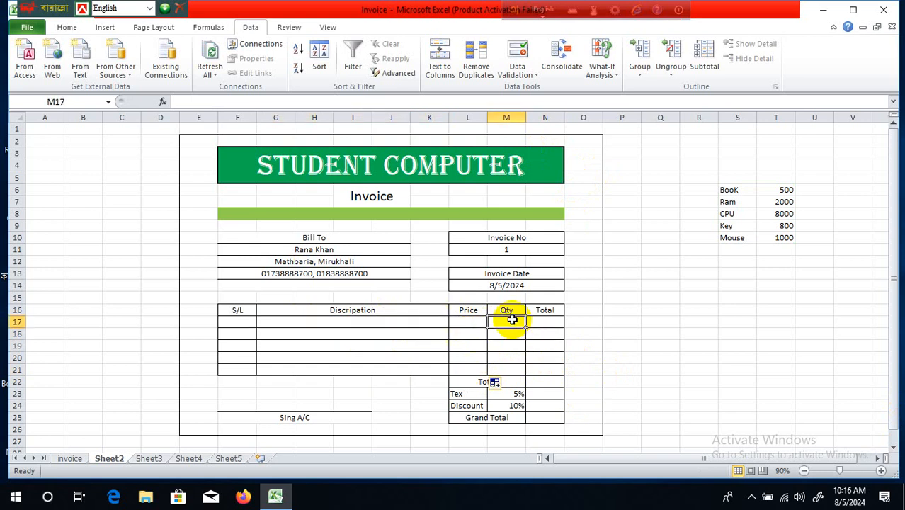
click(423, 325)
click(453, 325)
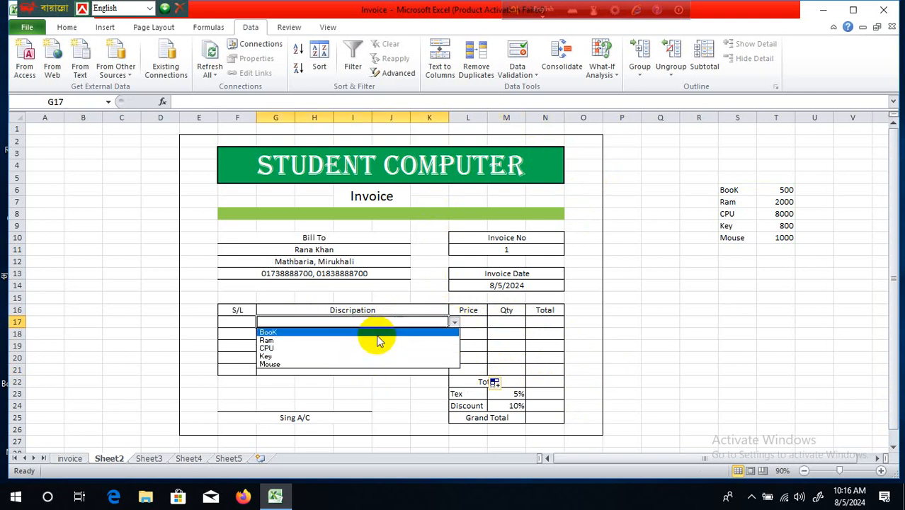
click(413, 333)
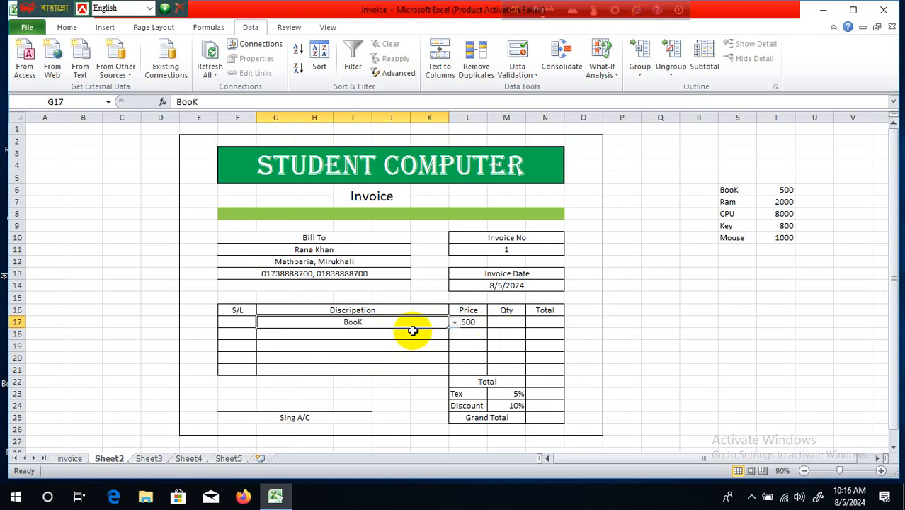
click(493, 345)
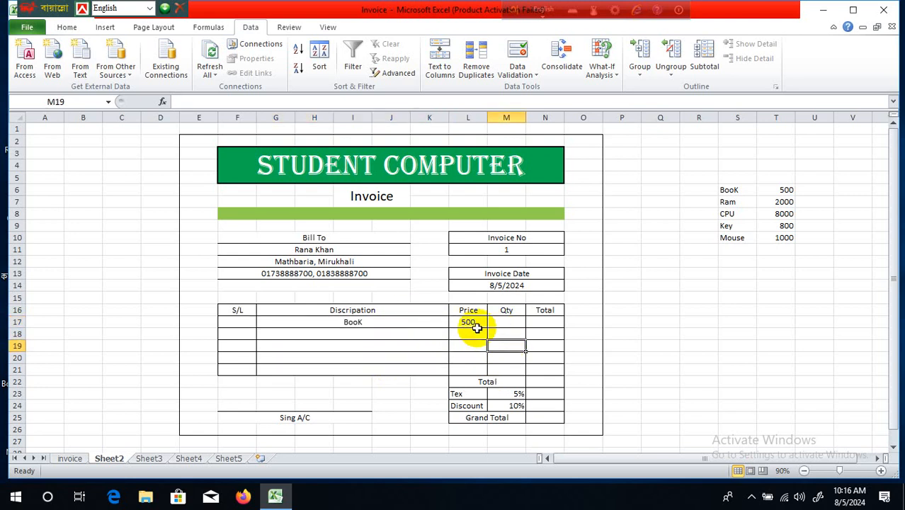
- Look over the Qty, line Total, Total, Tex, Discount and Grand Total cells
click(517, 321)
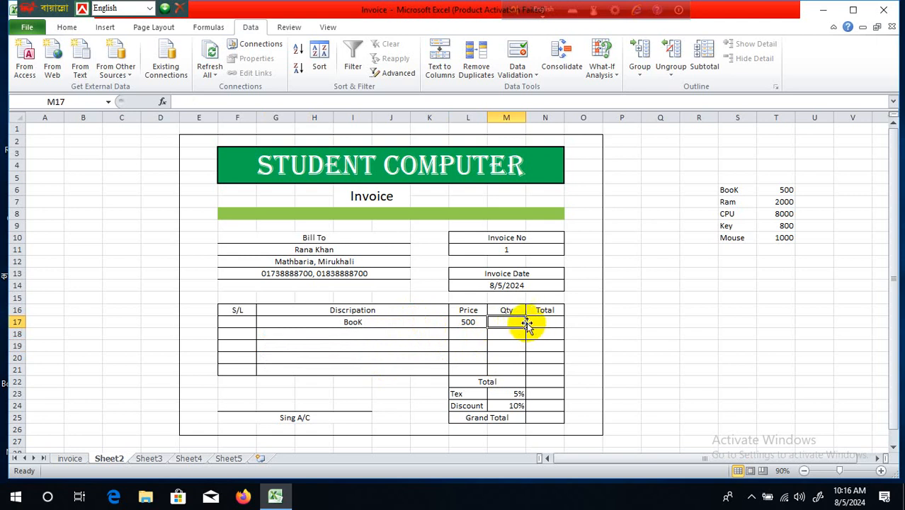
click(541, 323)
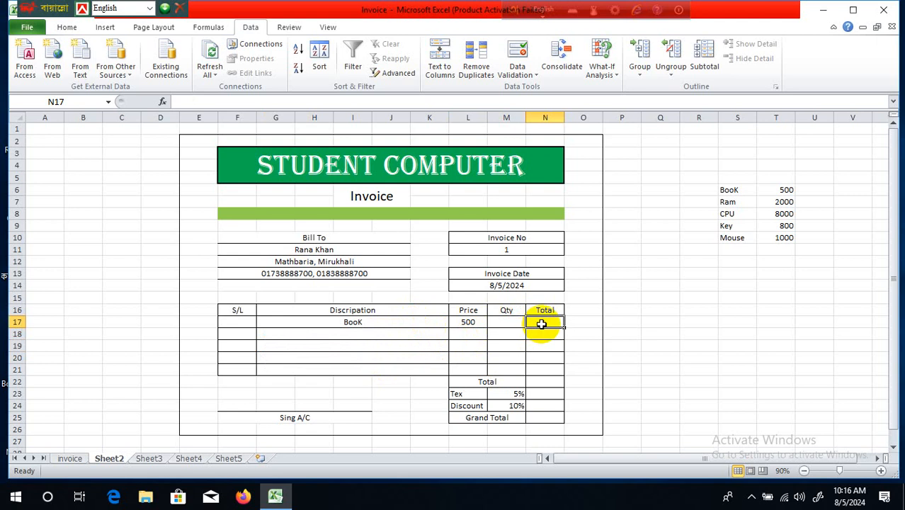
click(544, 382)
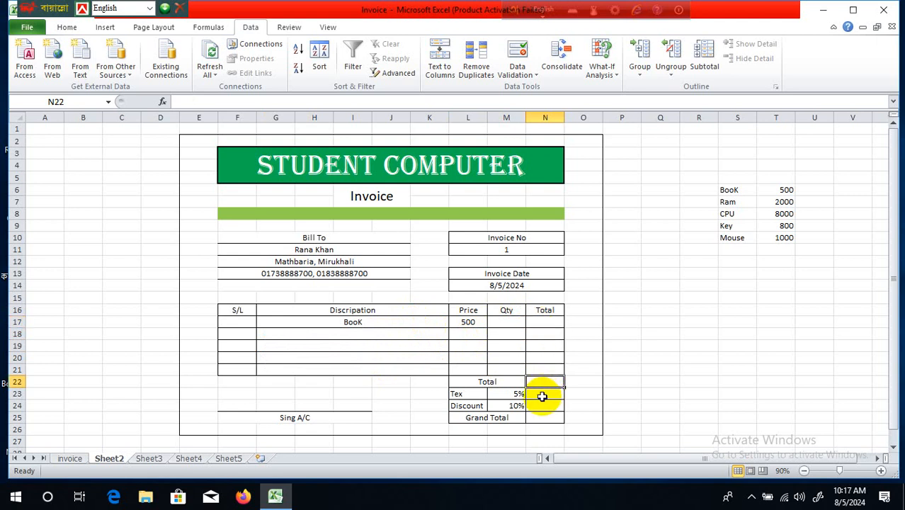
click(542, 396)
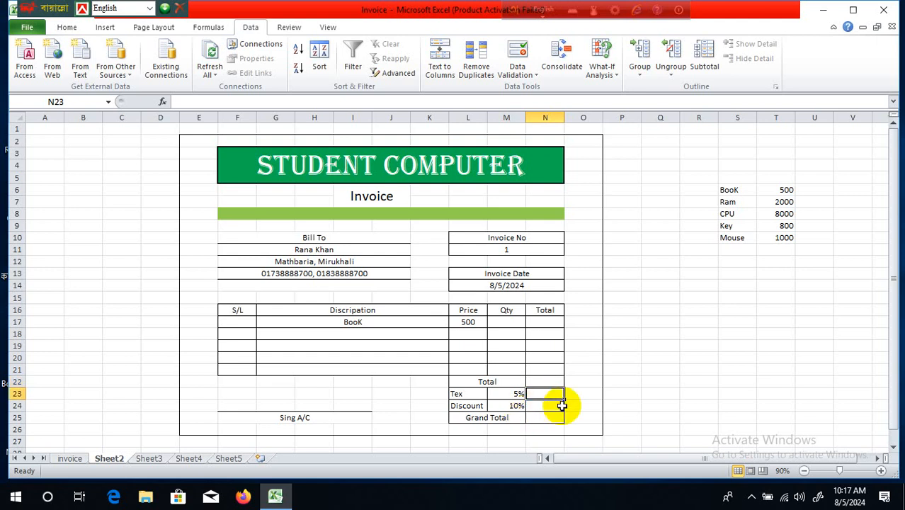
click(547, 407)
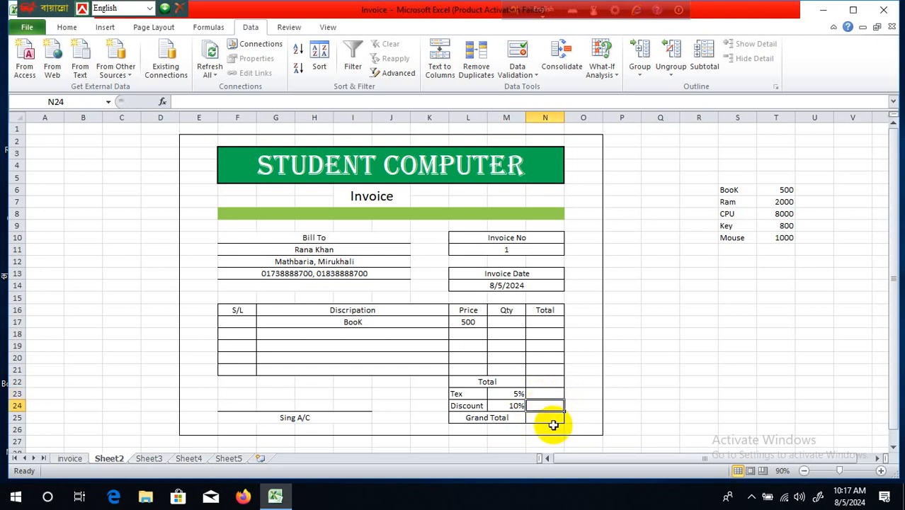
click(547, 418)
click(545, 321)
click(499, 323)
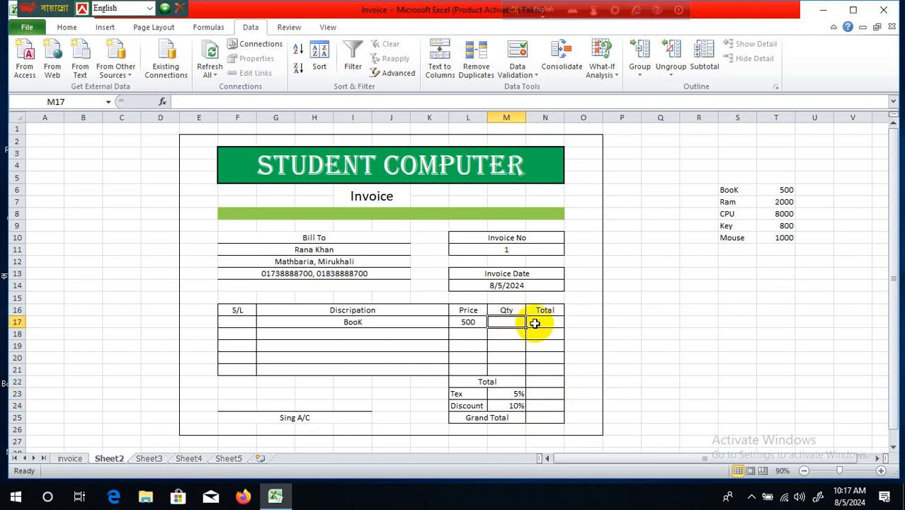
click(545, 323)
click(495, 322)
- Enter =L17*M17 as the line total in N17 and fill it down the Total column
click(550, 322)
text(=)
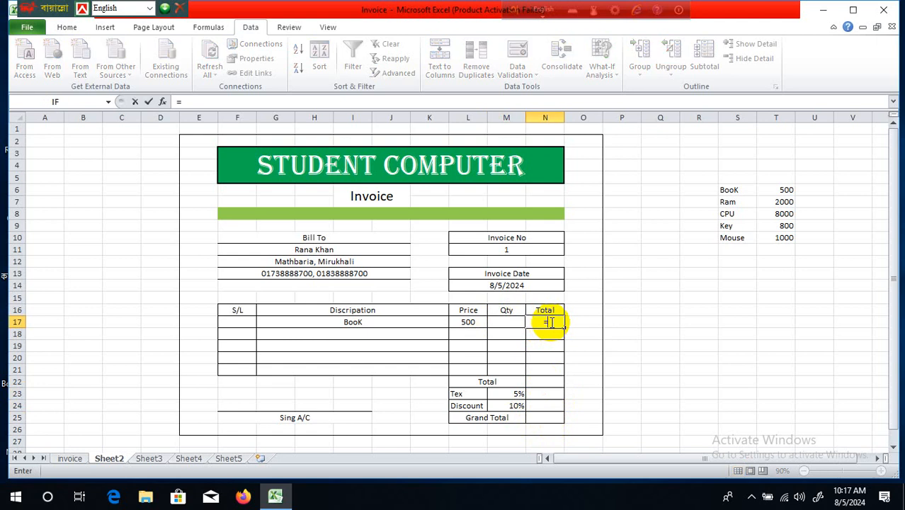
click(471, 327)
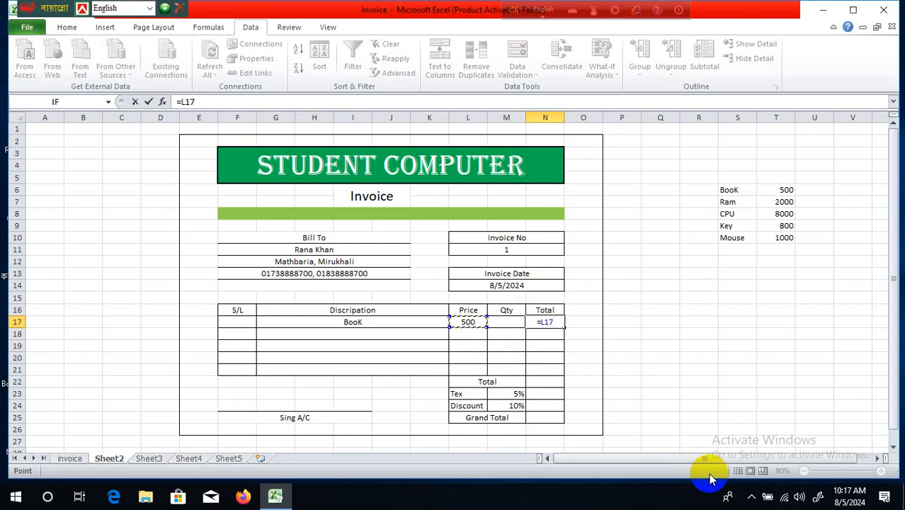
text(*)
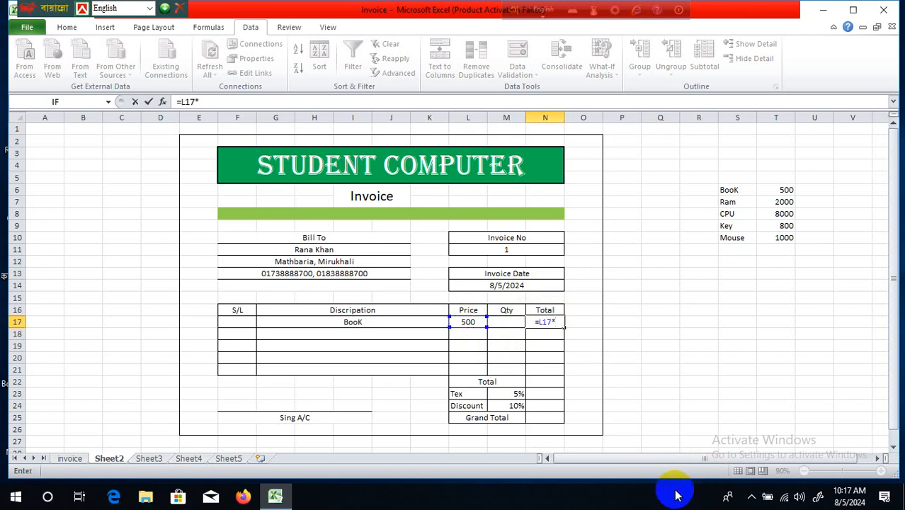
click(516, 321)
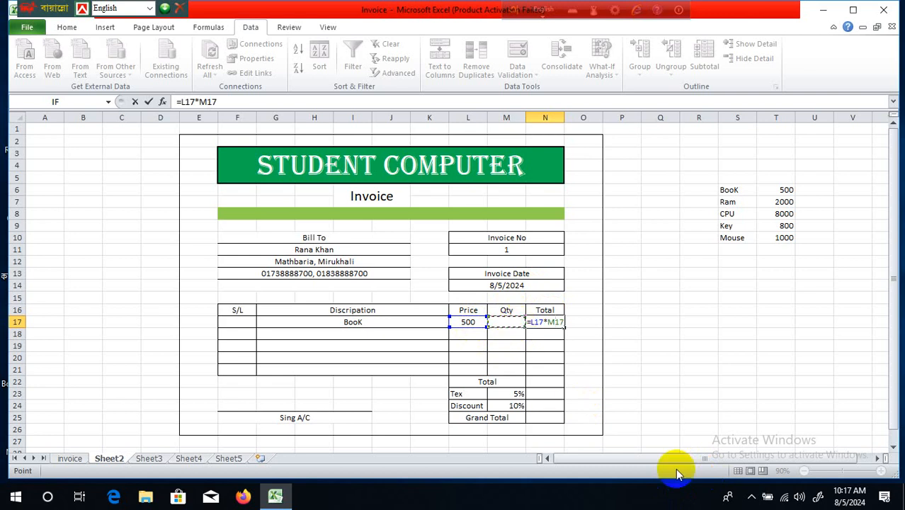
key(Return)
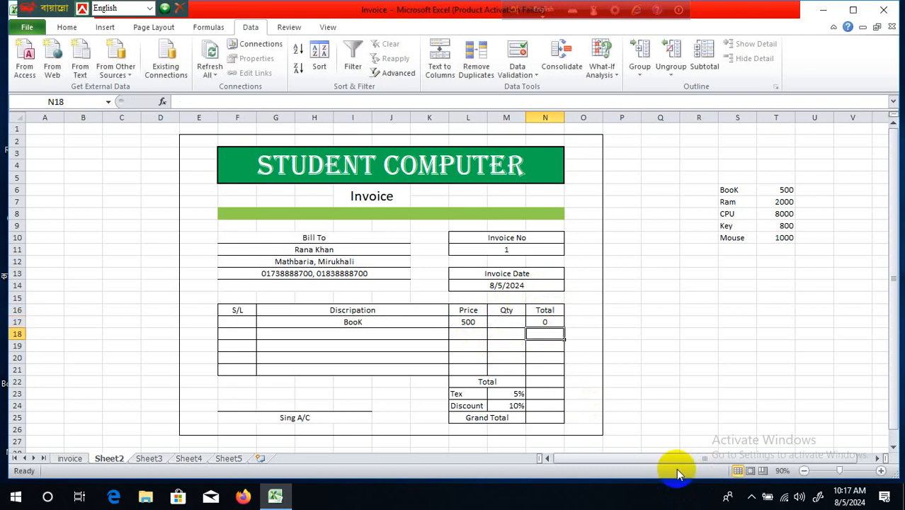
click(553, 320)
drag(564, 328, 570, 372)
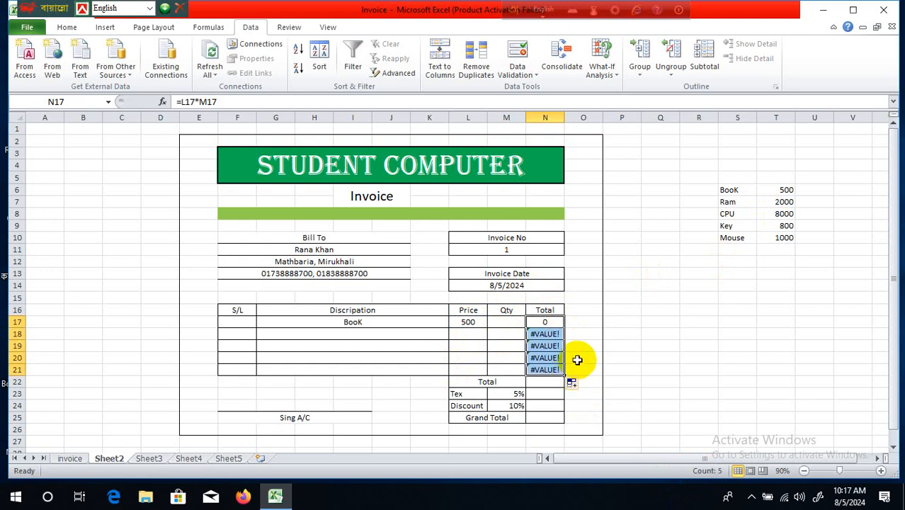
click(551, 322)
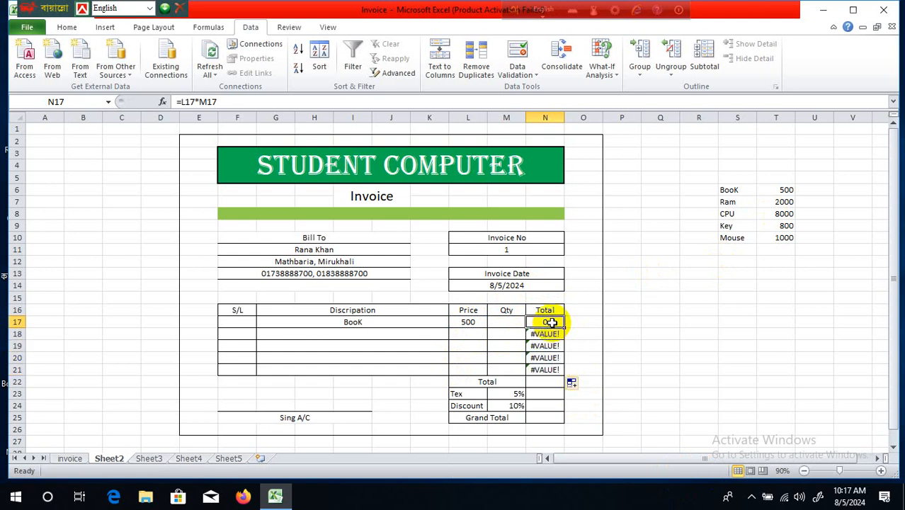
- Rewrite N17's formula as =IFERROR(L17*M17,"") so it shows 0
click(180, 101)
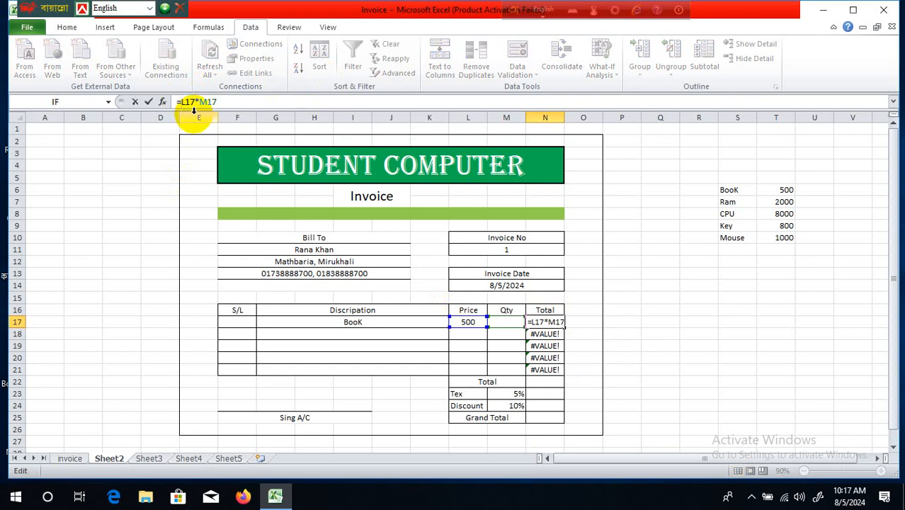
text(I)
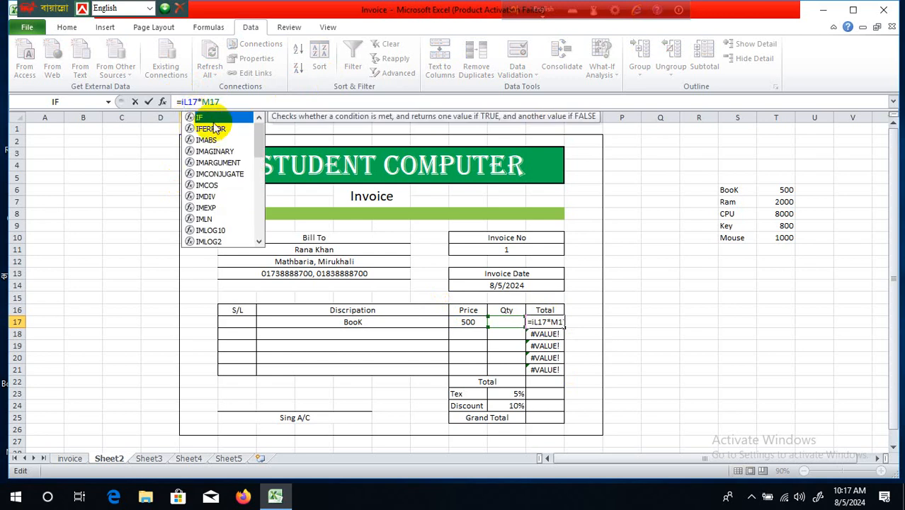
double_click(224, 128)
click(254, 101)
text(,)
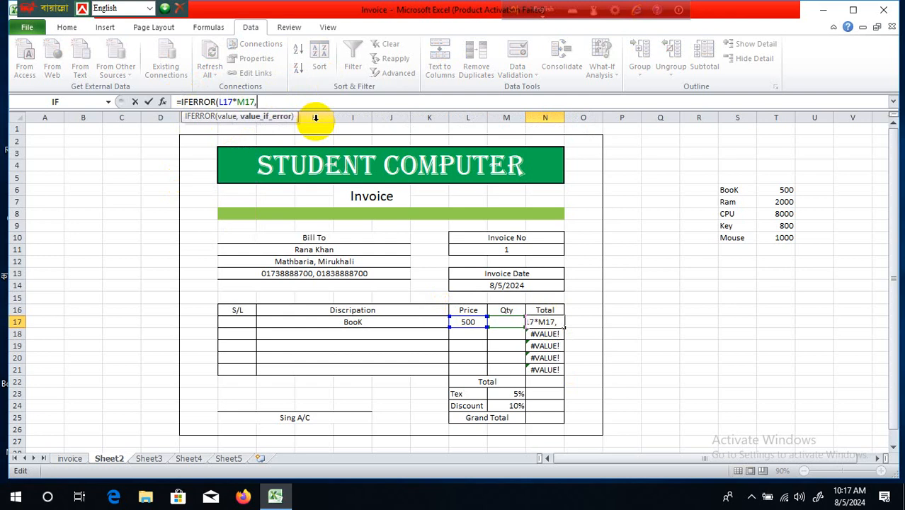
text(""))
key(Return)
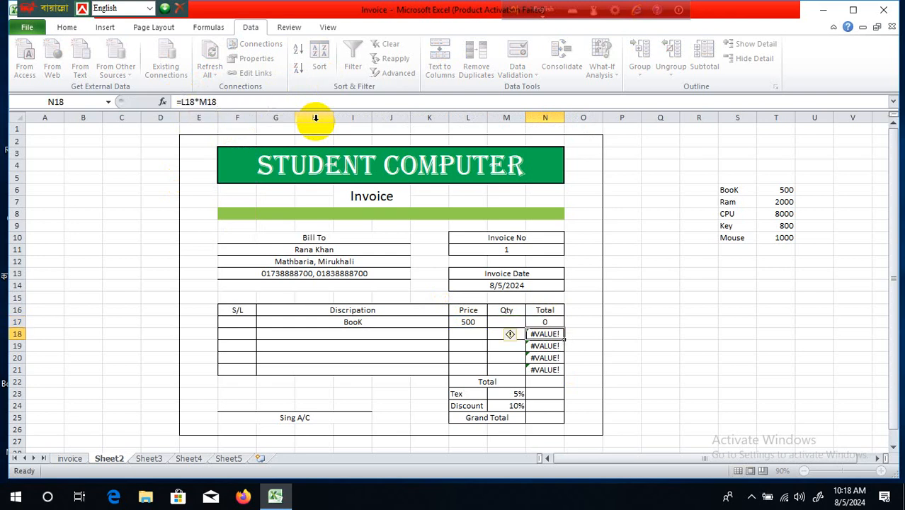
click(555, 321)
- Fill the IFERROR total down to N21 and enter =SUM(N17:N22) in Total cell N22
drag(566, 327, 577, 373)
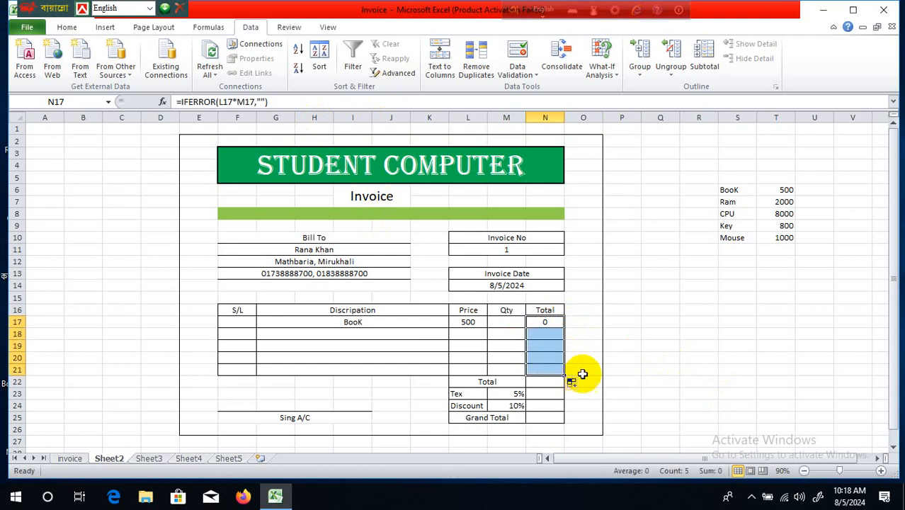
click(591, 347)
click(535, 385)
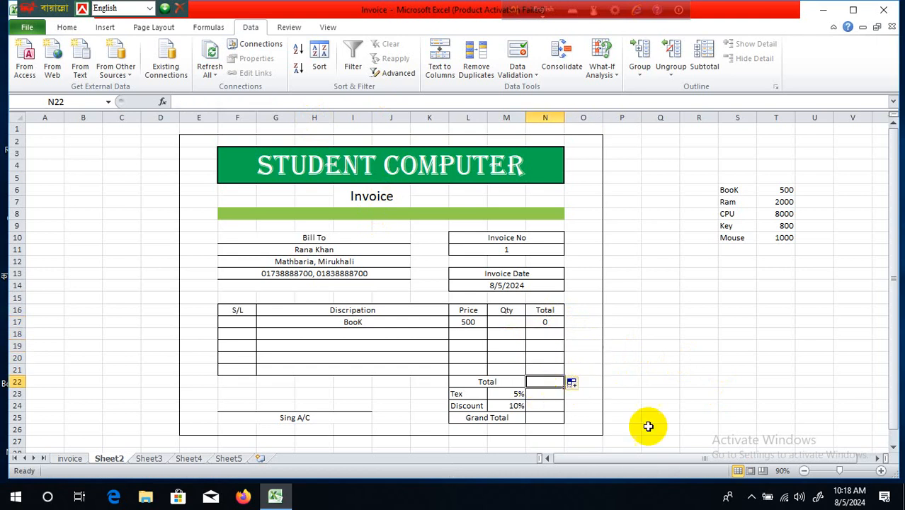
text(==)
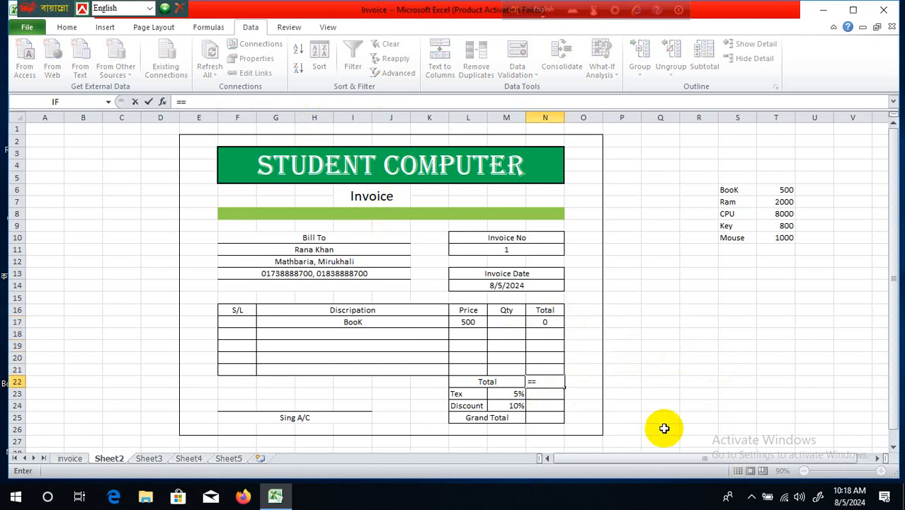
key(BackSpace)
text(su)
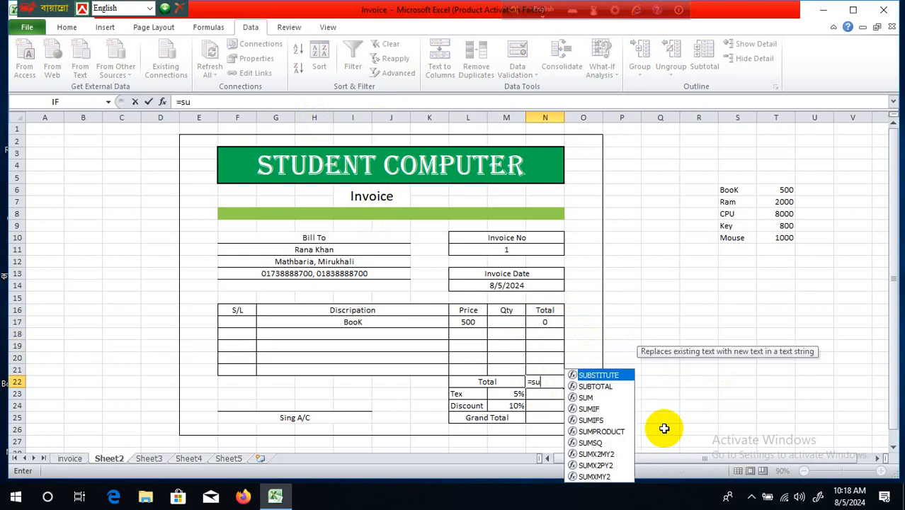
text(m()
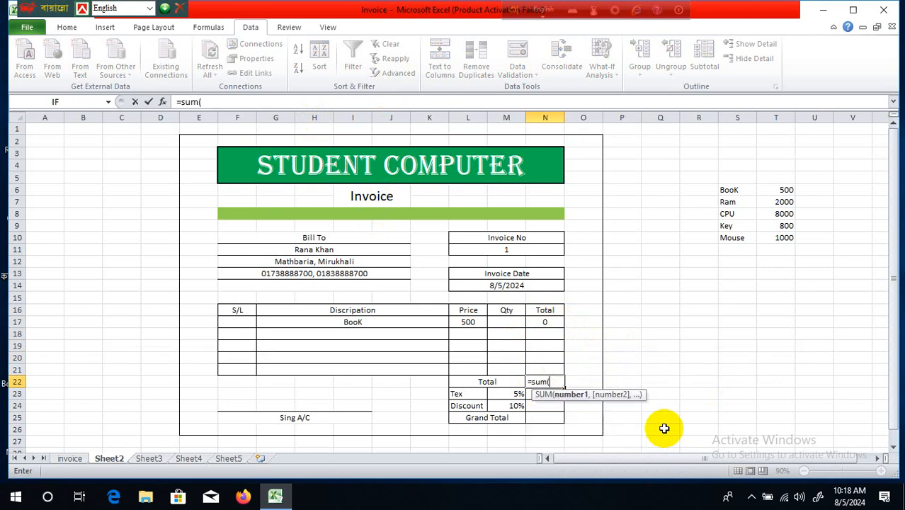
drag(548, 323, 551, 381)
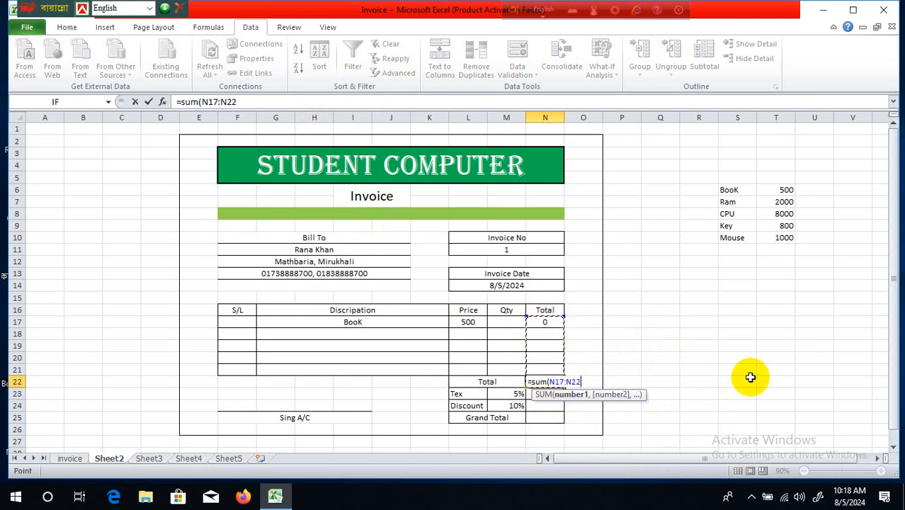
text())
key(Return)
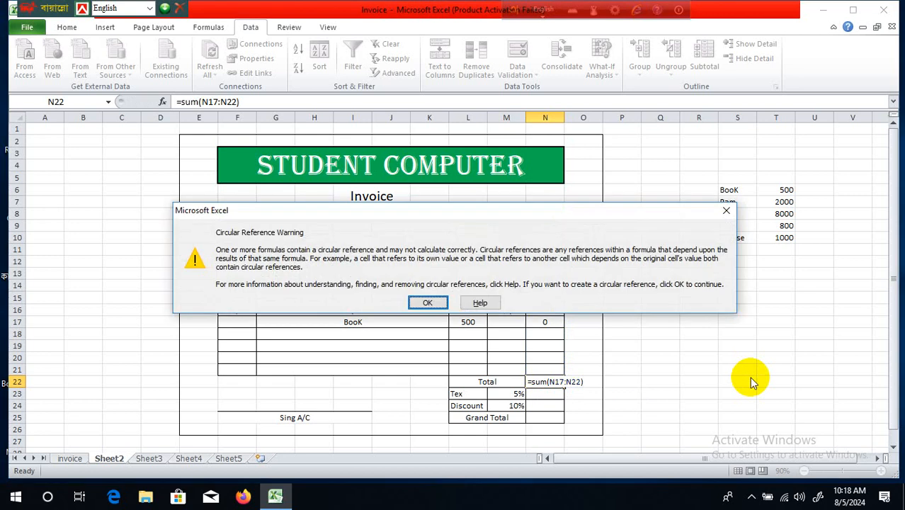
click(421, 305)
click(611, 390)
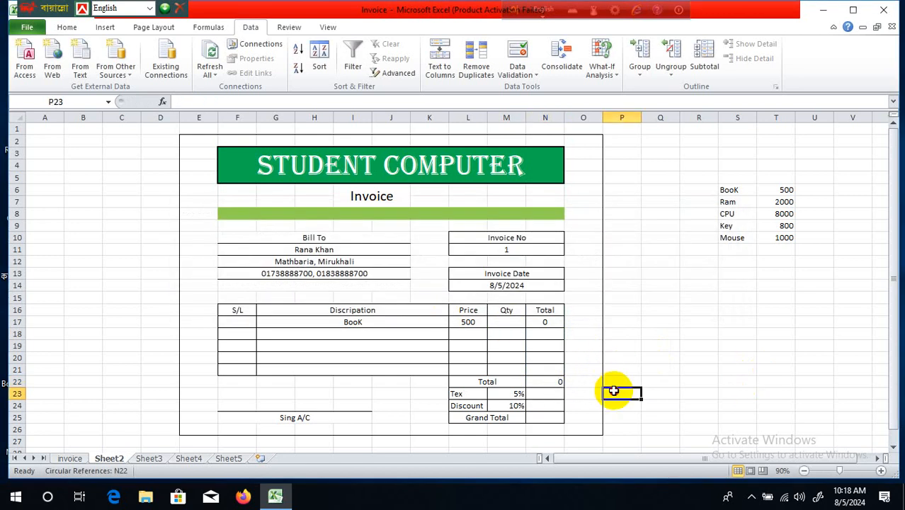
- Enter =N22*5% in N23 as the Tex amount
click(549, 381)
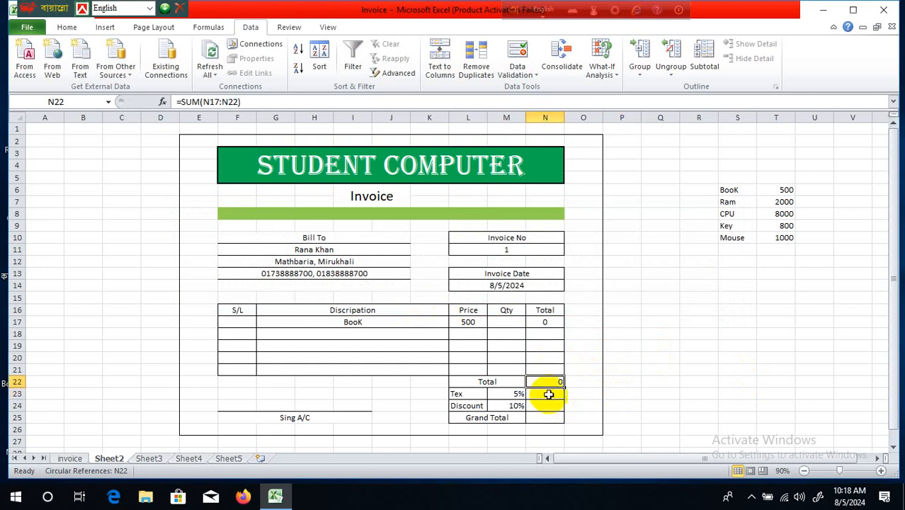
click(548, 394)
text(=)
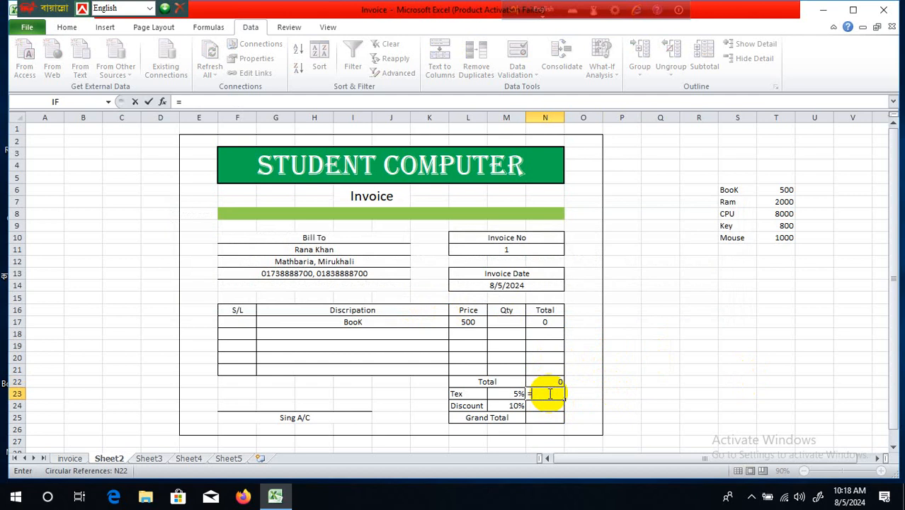
click(549, 382)
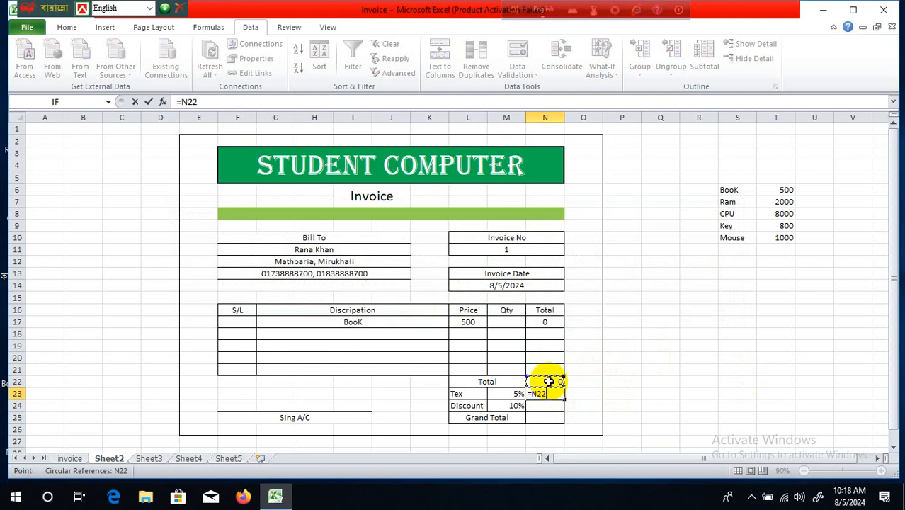
text(*)
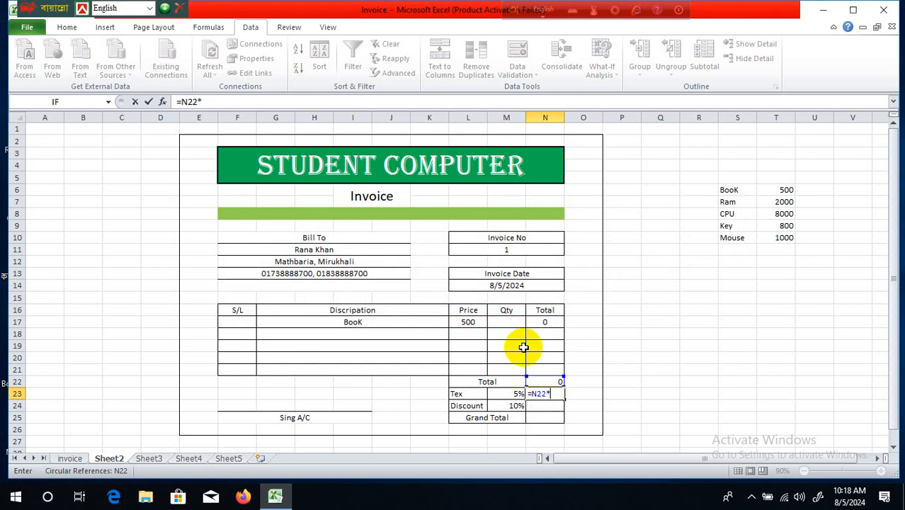
text(5%)
key(Return)
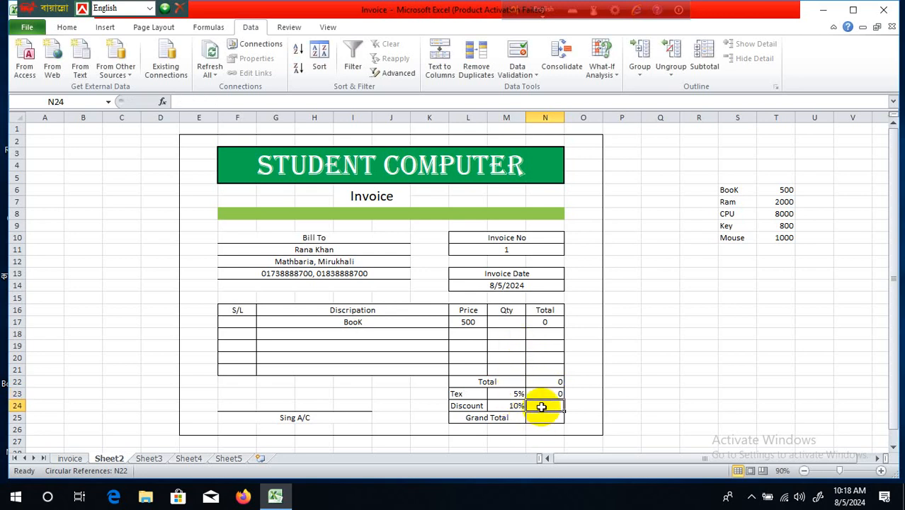
- Enter =N22*10% in N24 as the Discount amount
text(=)
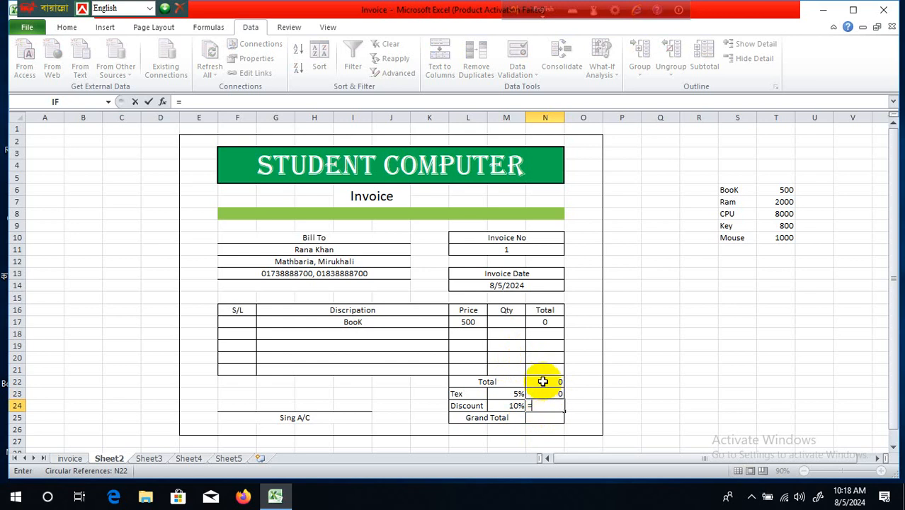
click(542, 378)
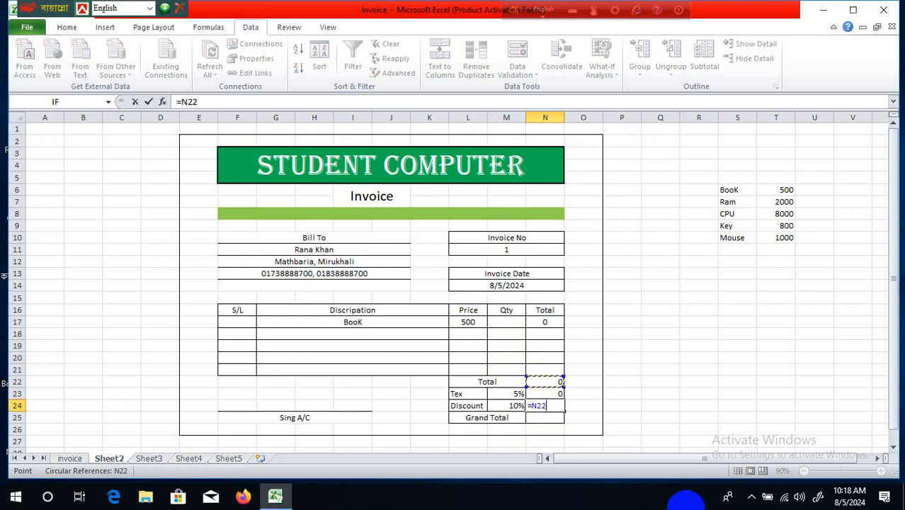
text(*10%)
key(Return)
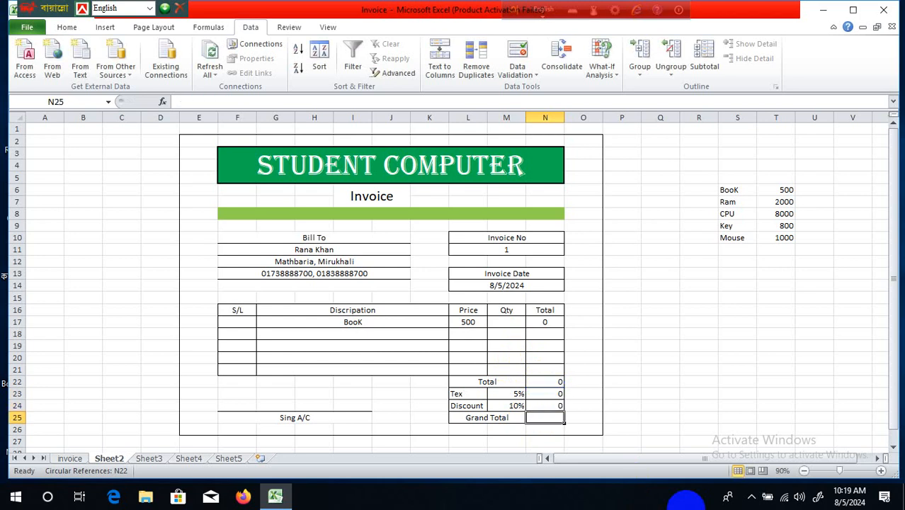
- Enter =N22+N23-N24 in N25 so the Grand Total adds Tex and subtracts Discount
click(644, 418)
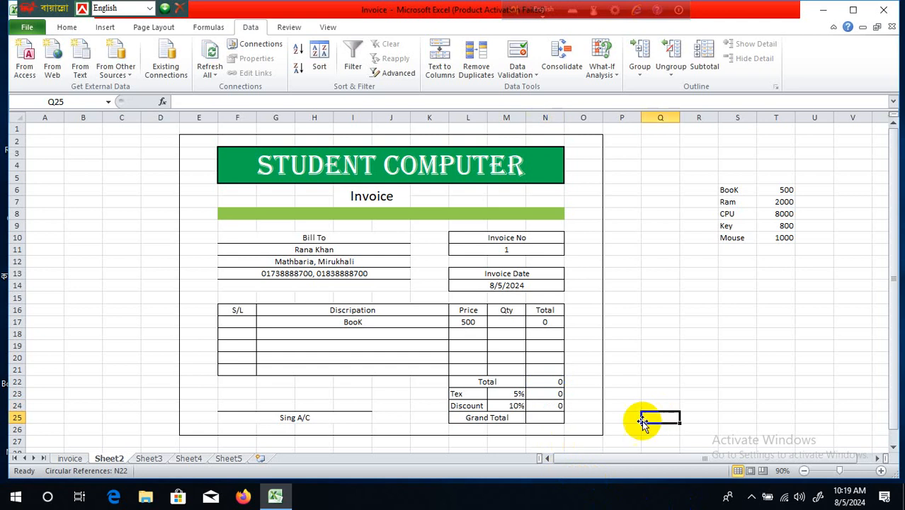
click(537, 420)
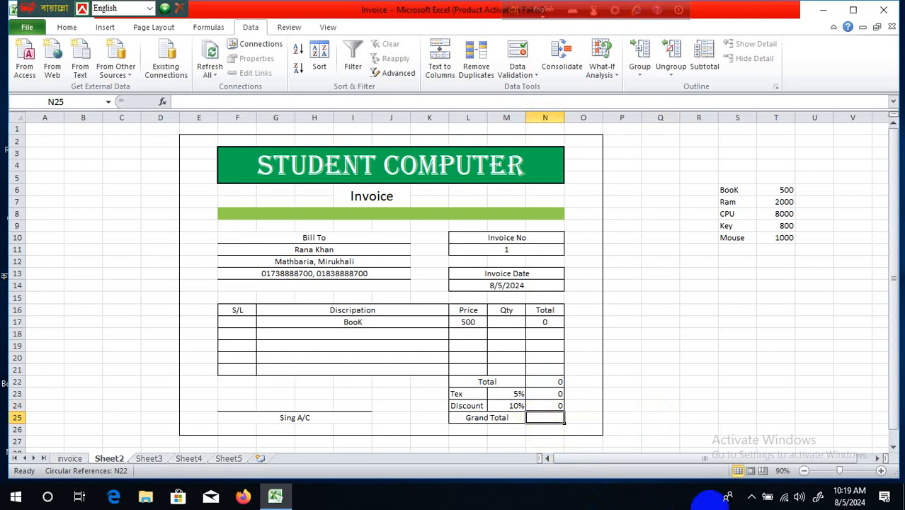
text(=)
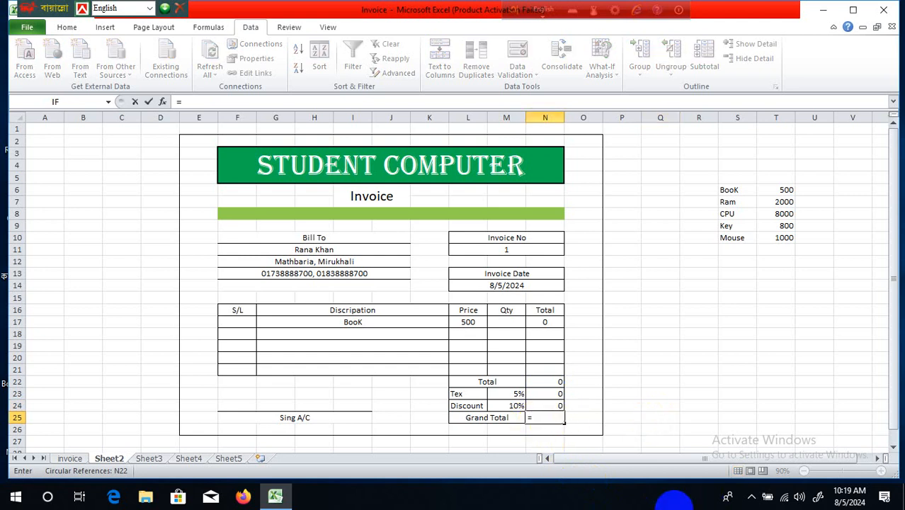
click(548, 382)
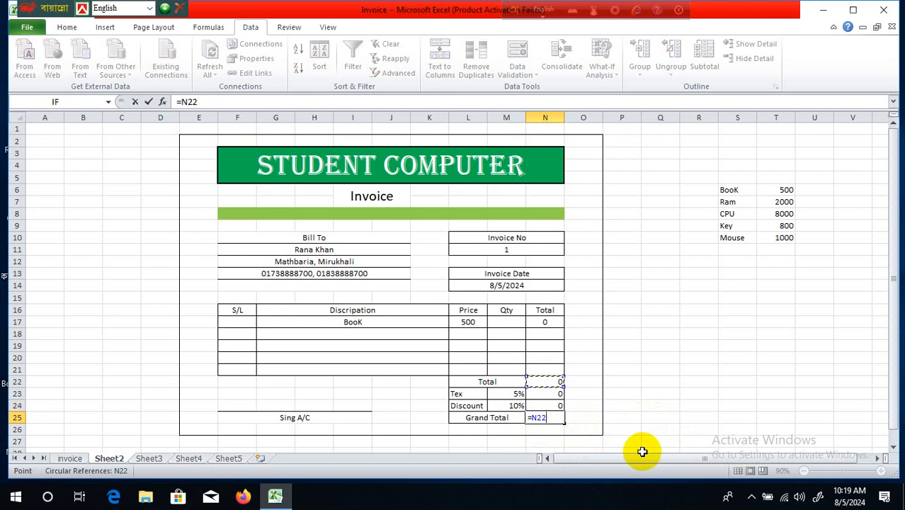
text(++)
key(BackSpace)
click(544, 393)
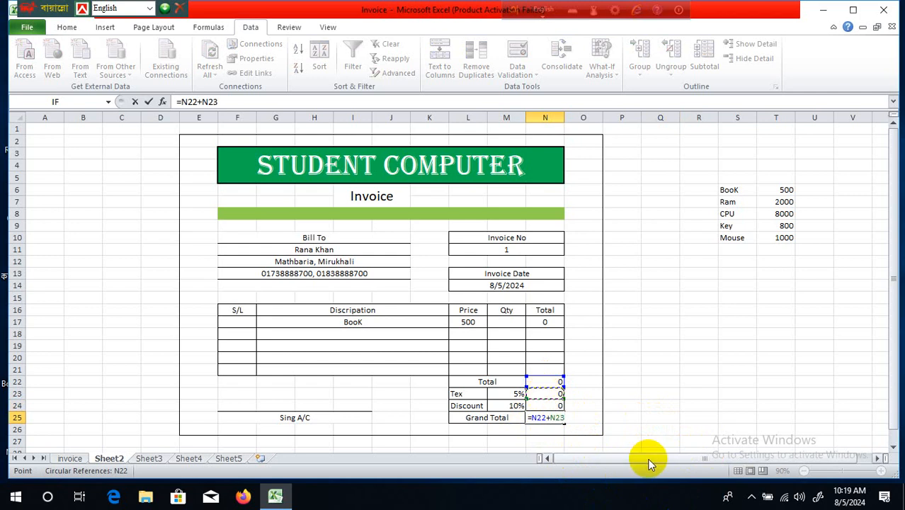
text(-)
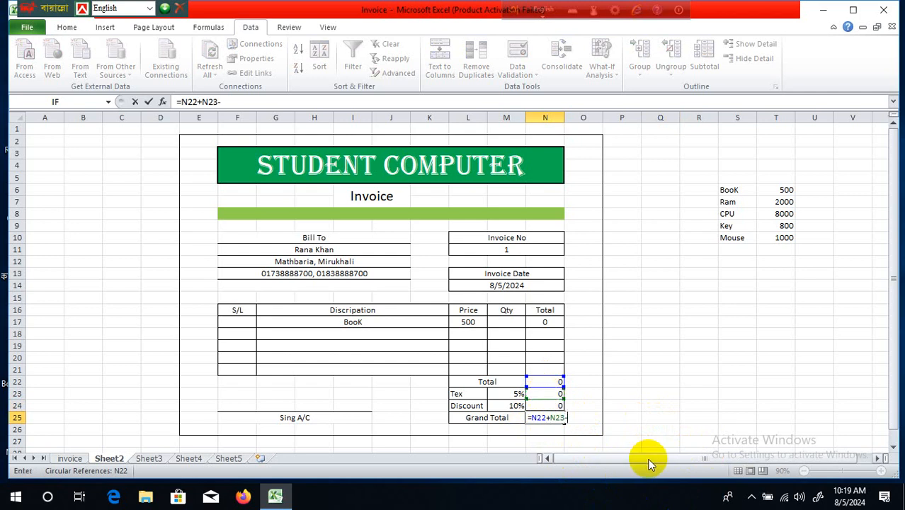
click(543, 405)
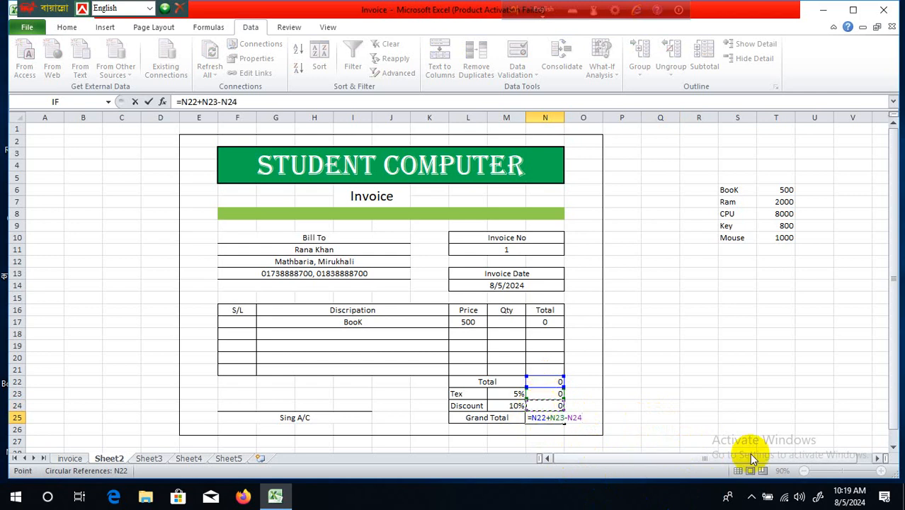
key(Return)
click(675, 322)
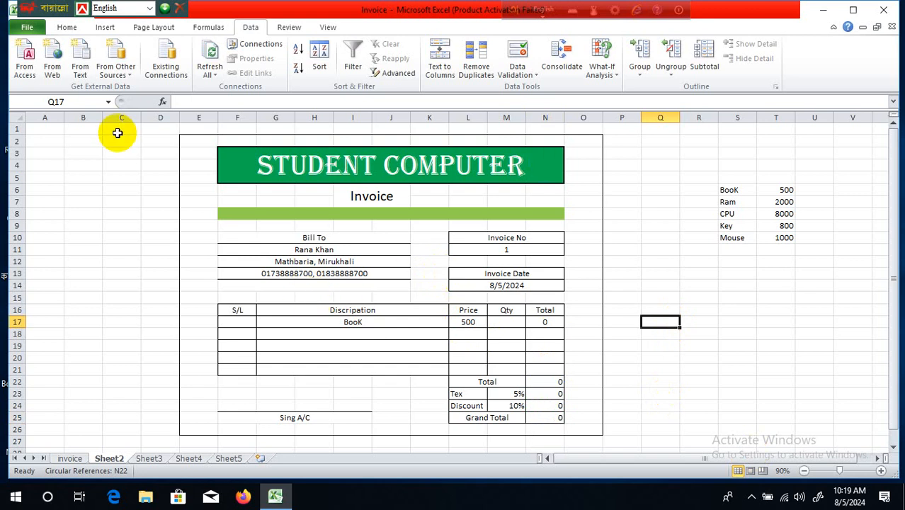
- Enter quantity 6 for the BooK line in M17, giving a line total of 3000
drag(190, 139, 586, 425)
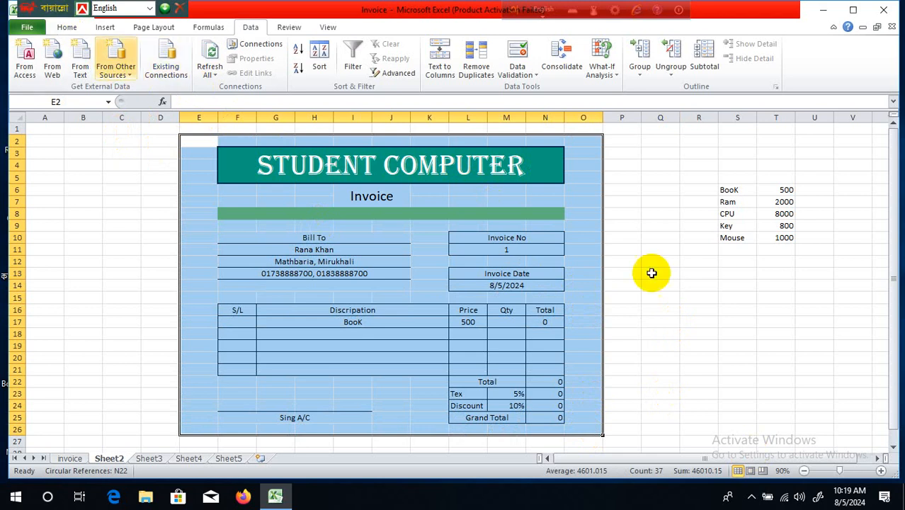
click(623, 240)
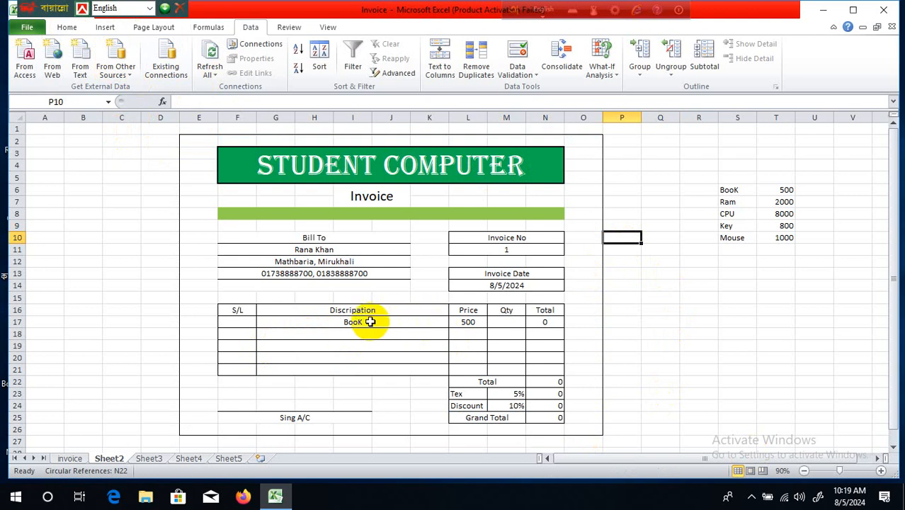
click(407, 323)
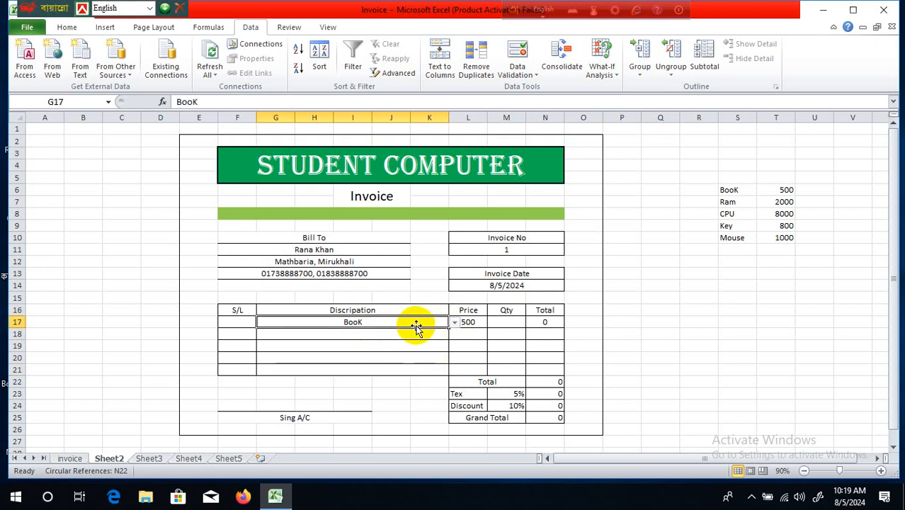
click(467, 356)
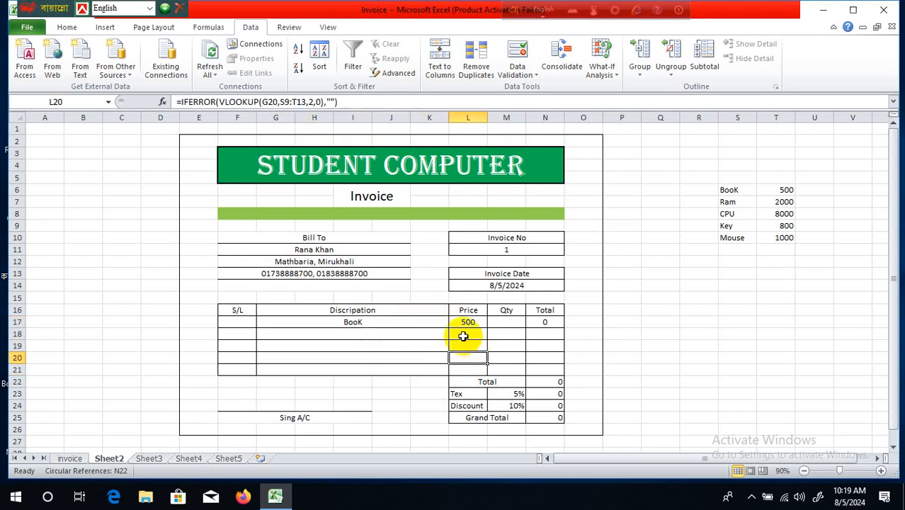
click(500, 321)
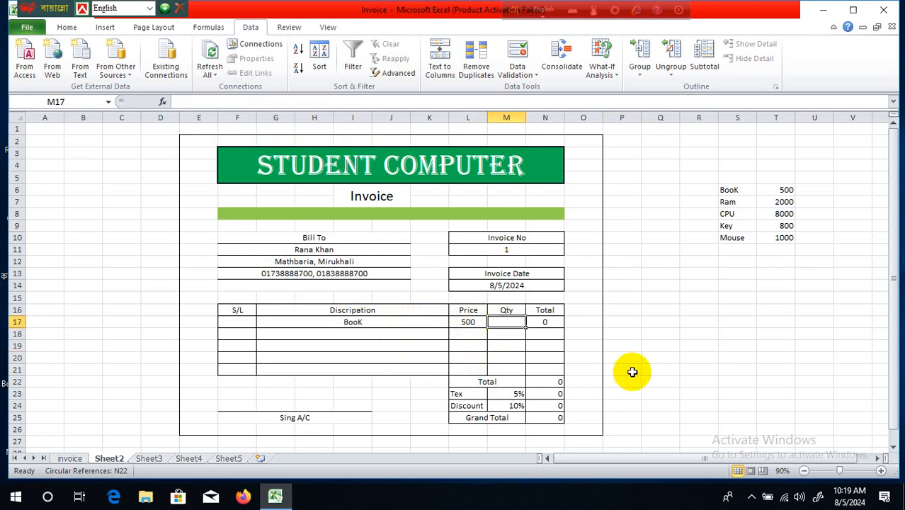
text(6)
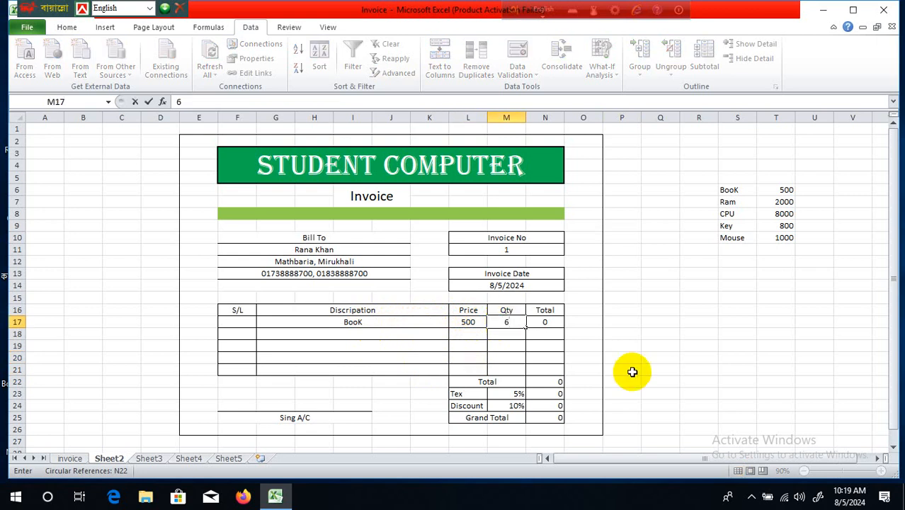
click(683, 317)
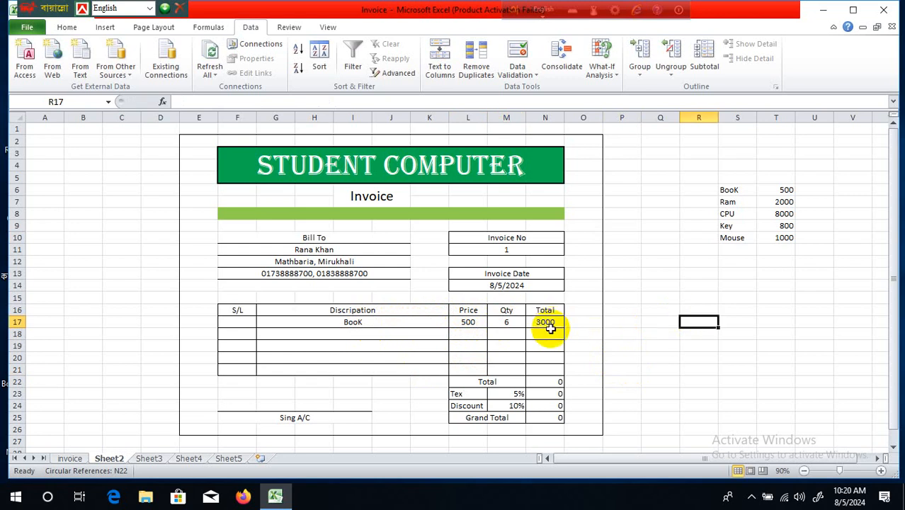
- Replace the N22 Total formula with =SUM(N17:N21), which now yields 3000
click(549, 382)
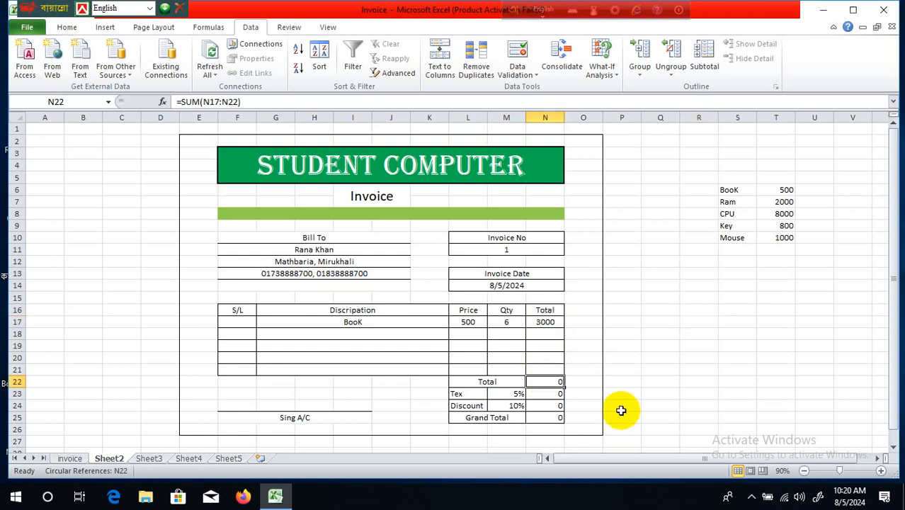
text(==)
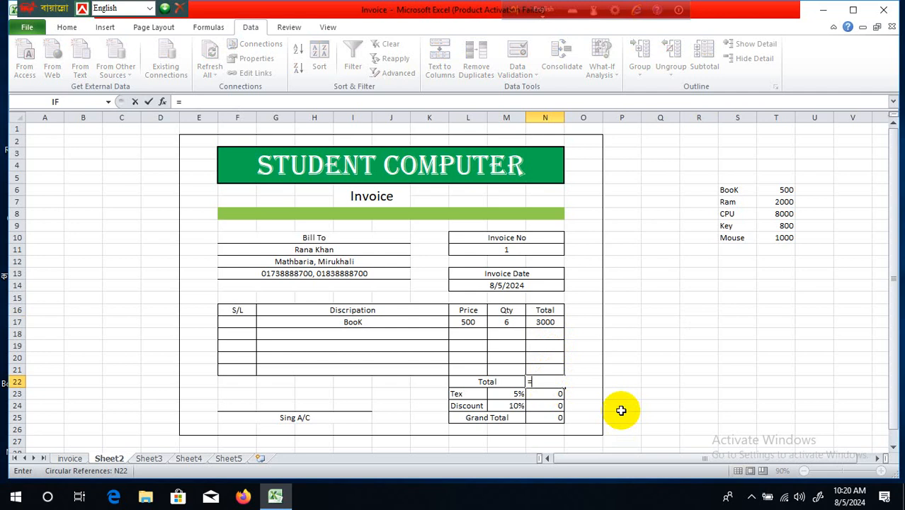
text(su)
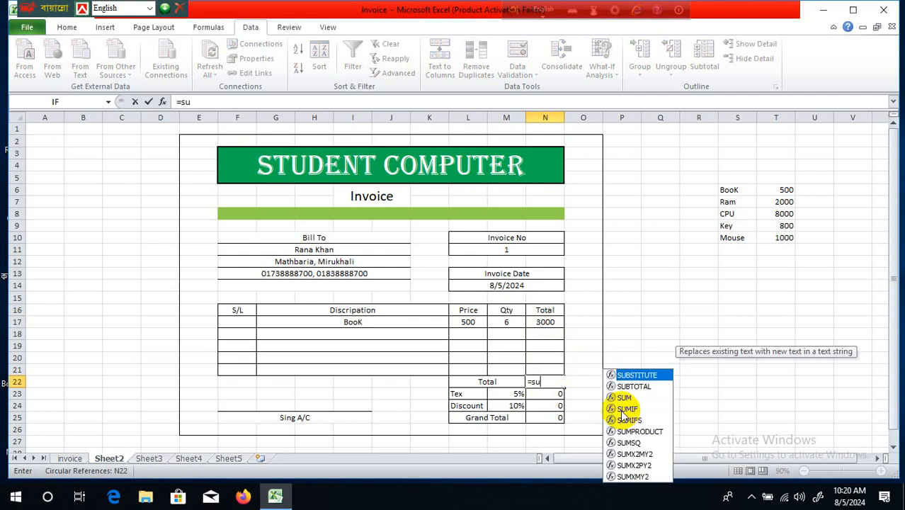
text(m()
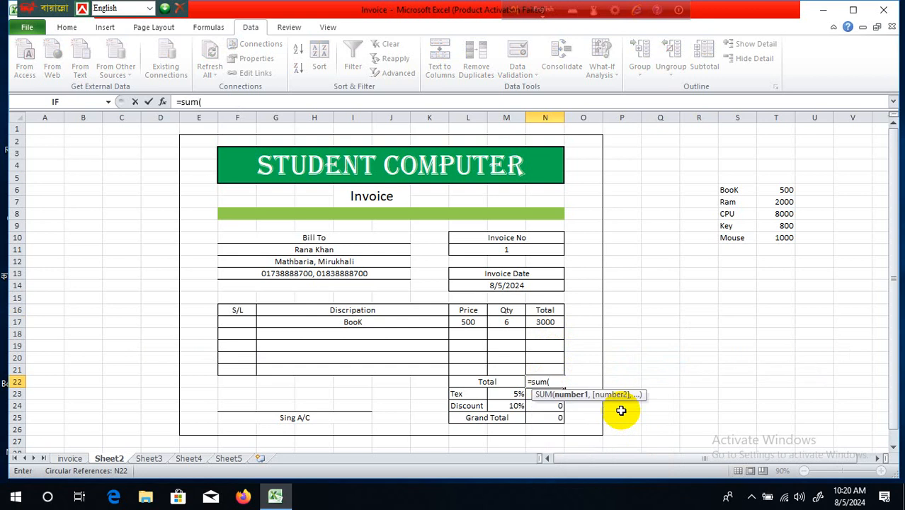
click(555, 322)
drag(555, 321, 557, 369)
text())
key(Return)
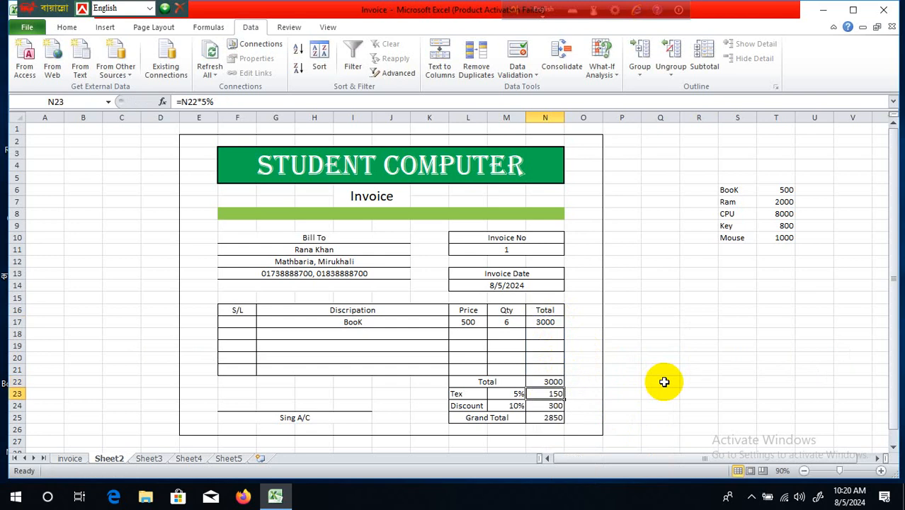
click(689, 322)
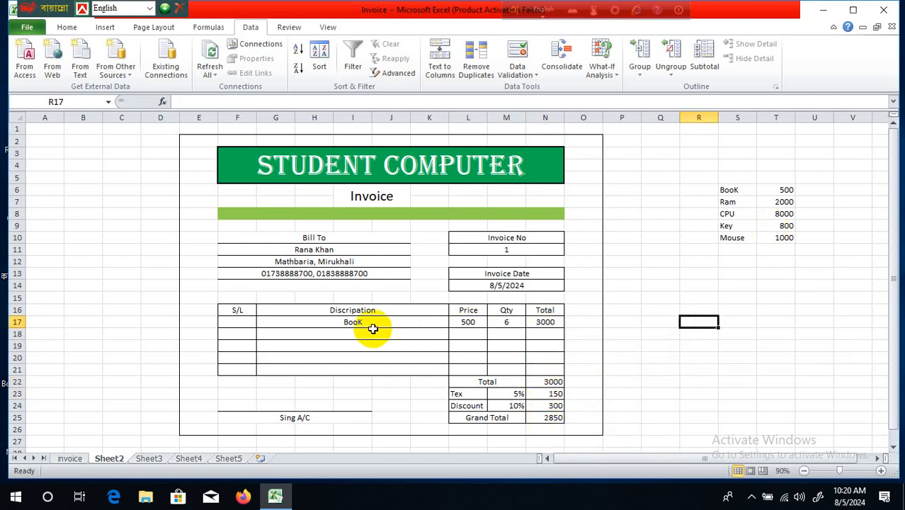
click(509, 324)
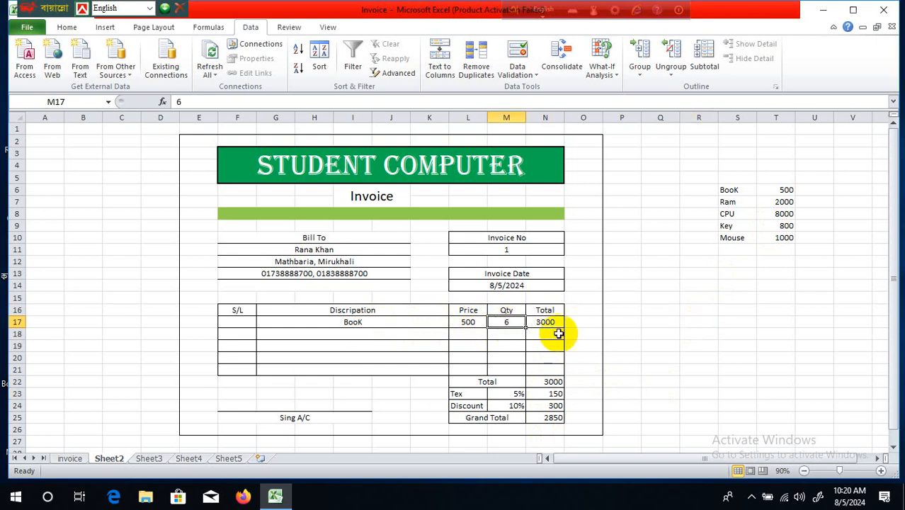
click(556, 322)
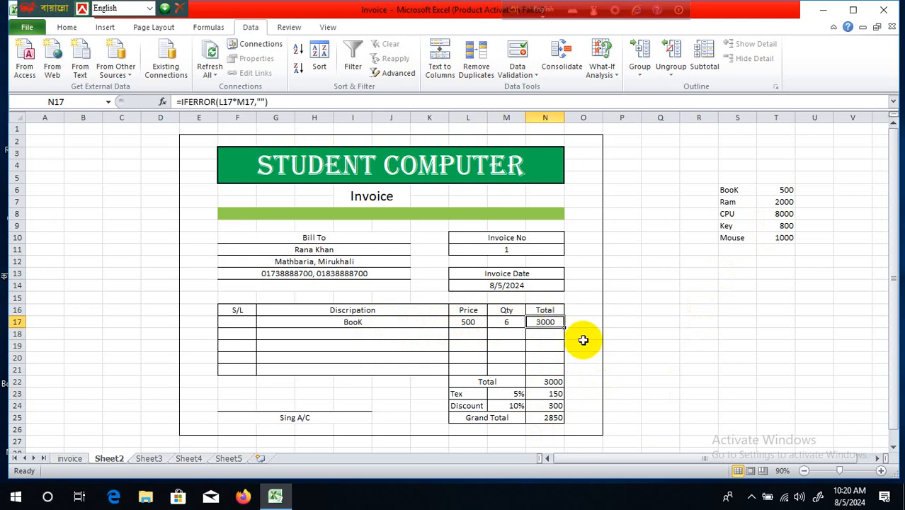
click(555, 382)
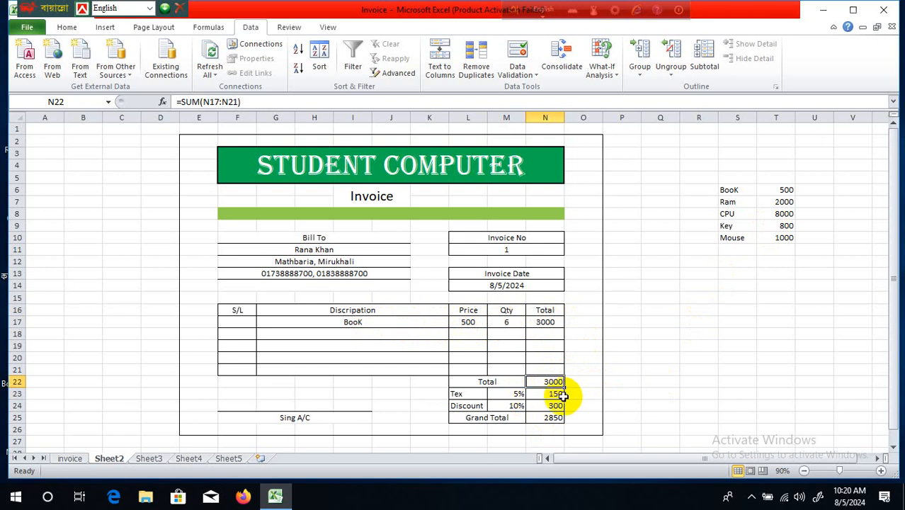
click(558, 394)
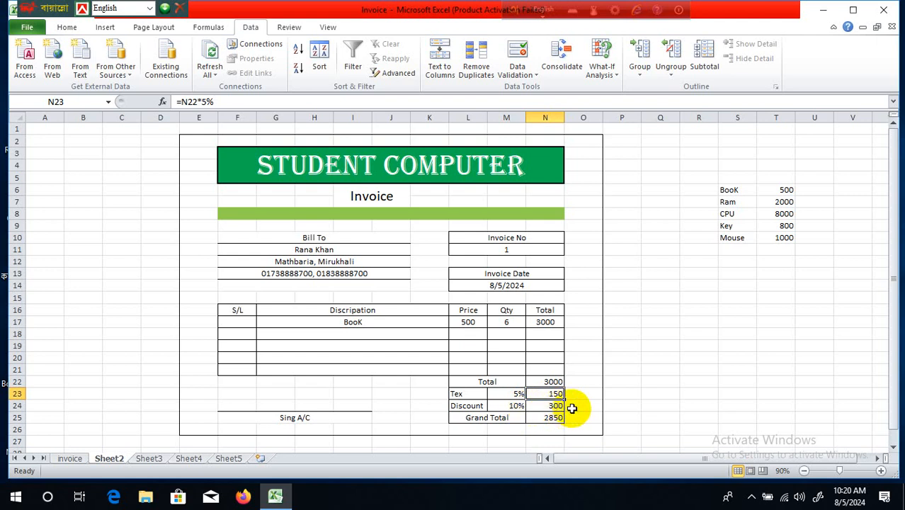
click(556, 405)
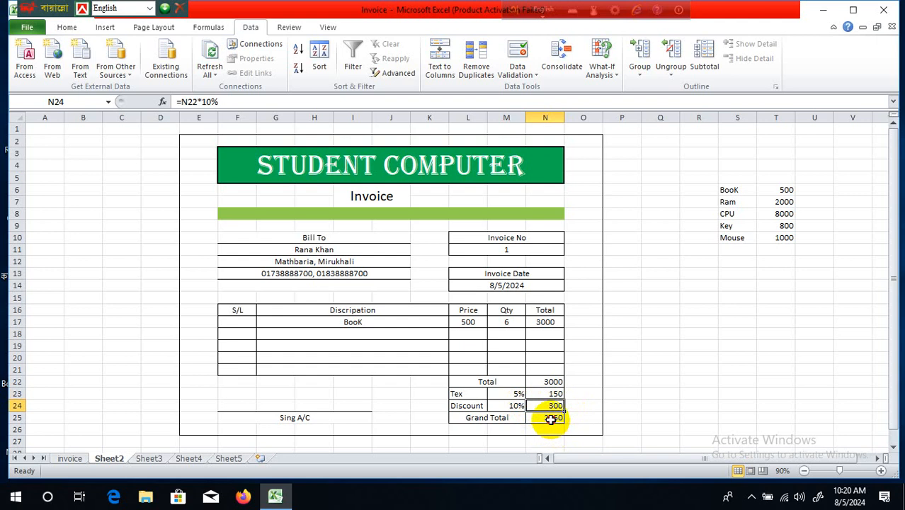
click(551, 418)
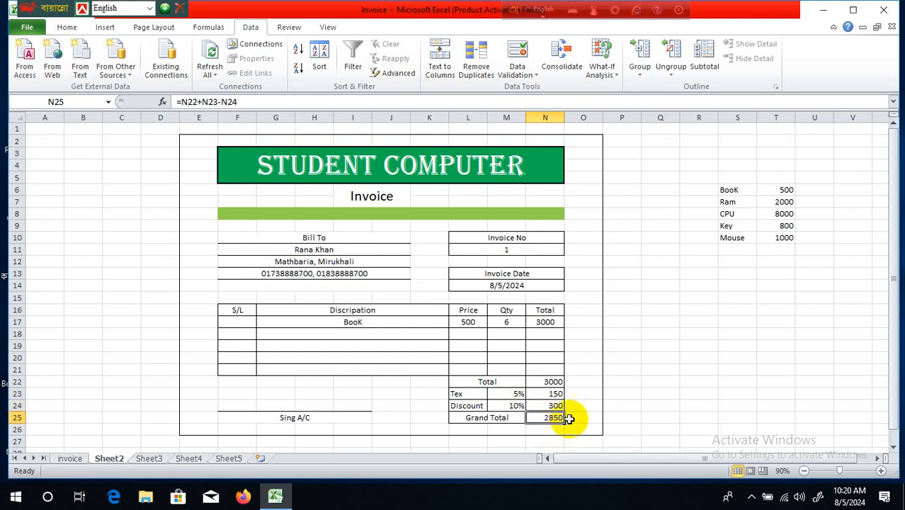
click(409, 335)
- Choose Ram for the second invoice line and set its quantity to 7
click(453, 336)
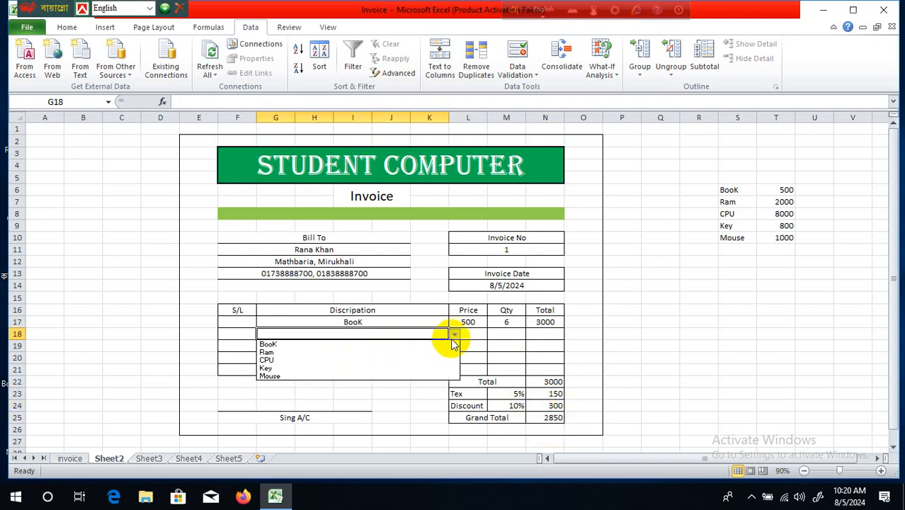
click(441, 352)
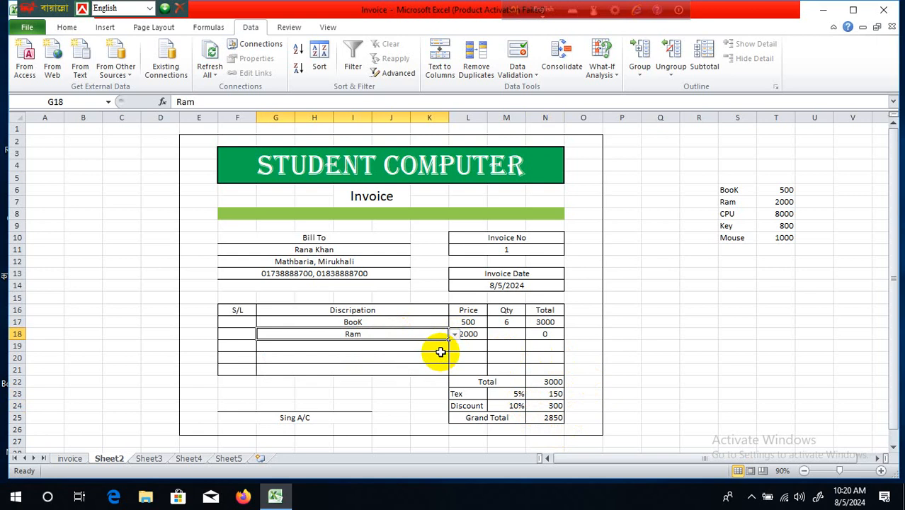
click(512, 333)
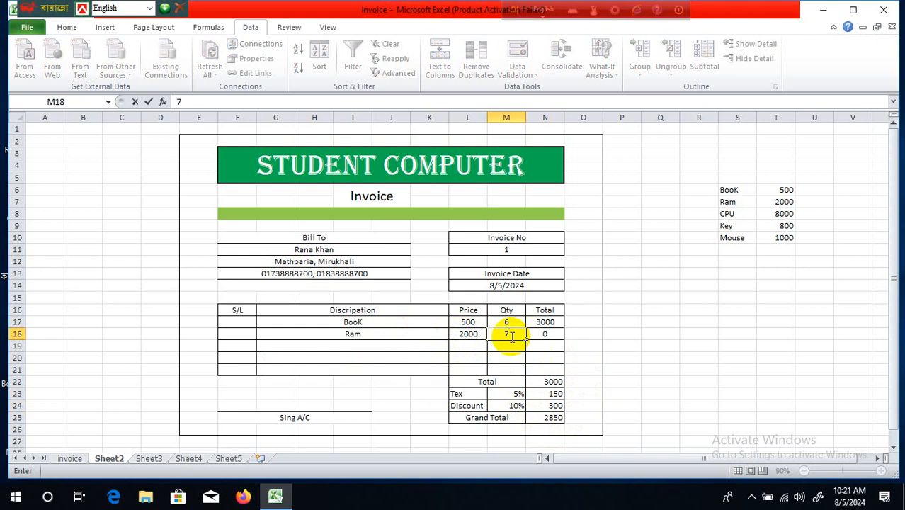
click(653, 321)
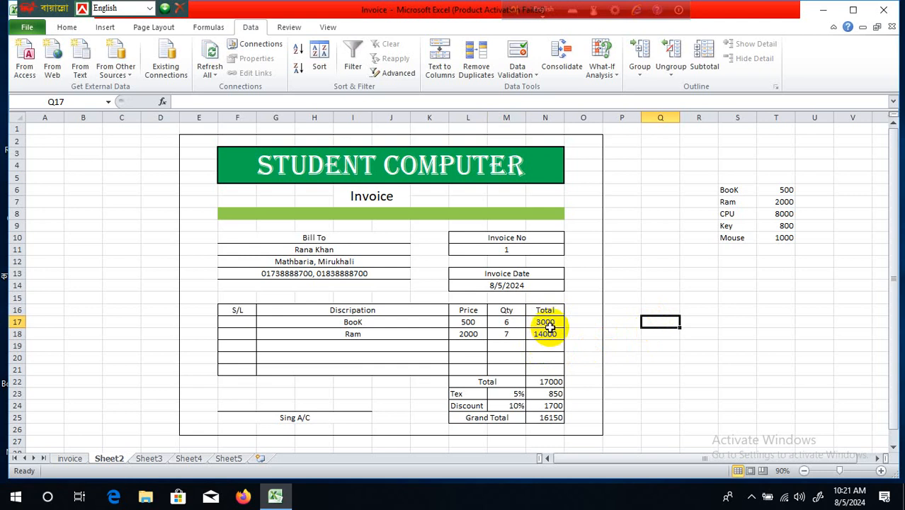
- Check the recalculated Total 17000, Tex, Discount and Grand Total 16150
click(545, 383)
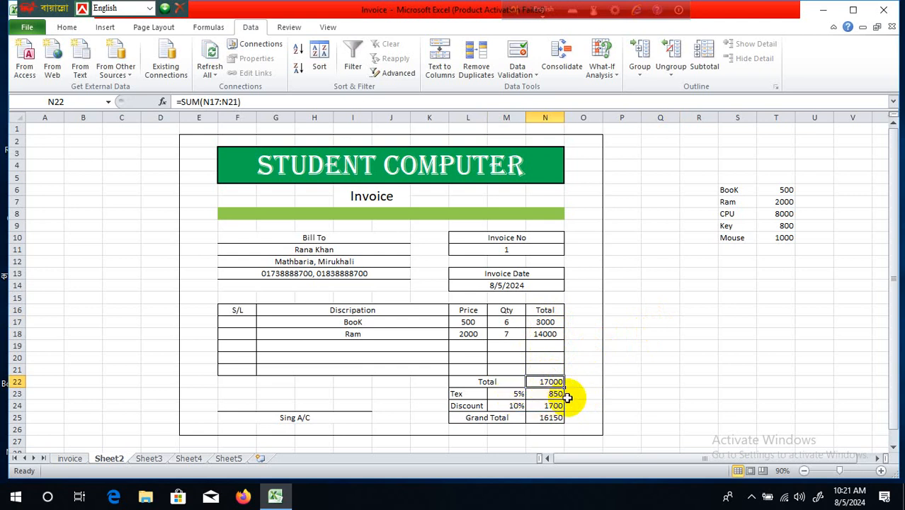
click(547, 393)
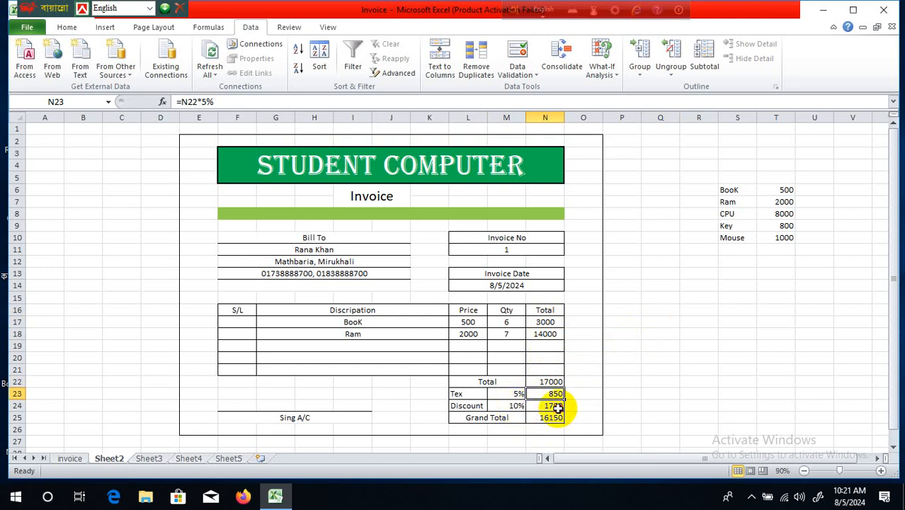
click(557, 407)
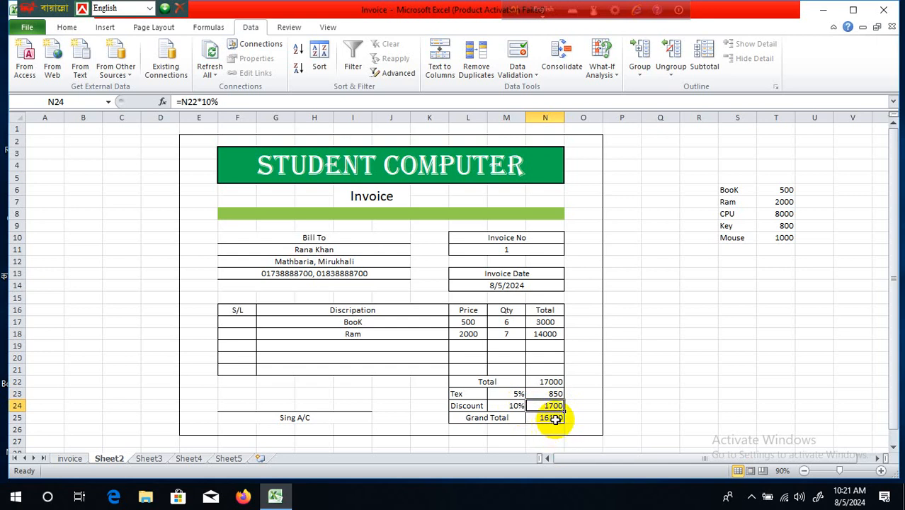
click(554, 418)
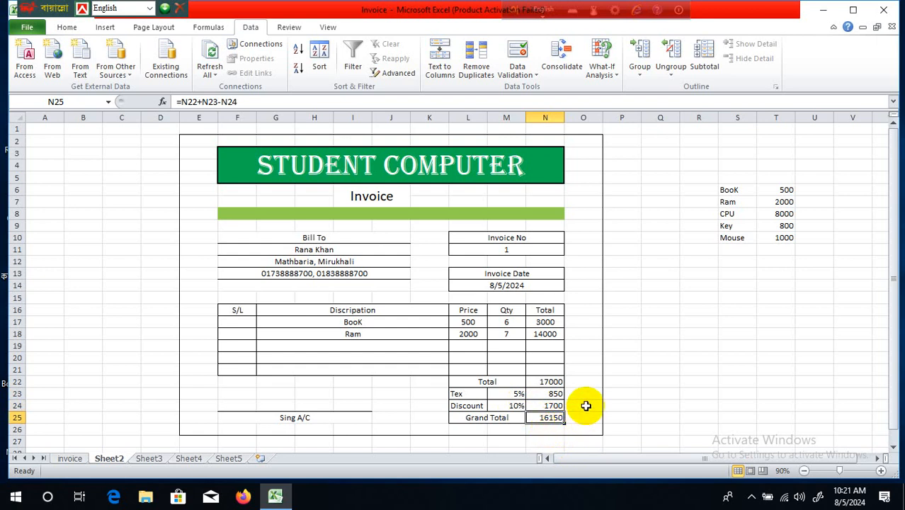
click(585, 406)
- Enter serial numbers 1 and 2 in F17 and F18 for the BooK and Ram lines
click(372, 344)
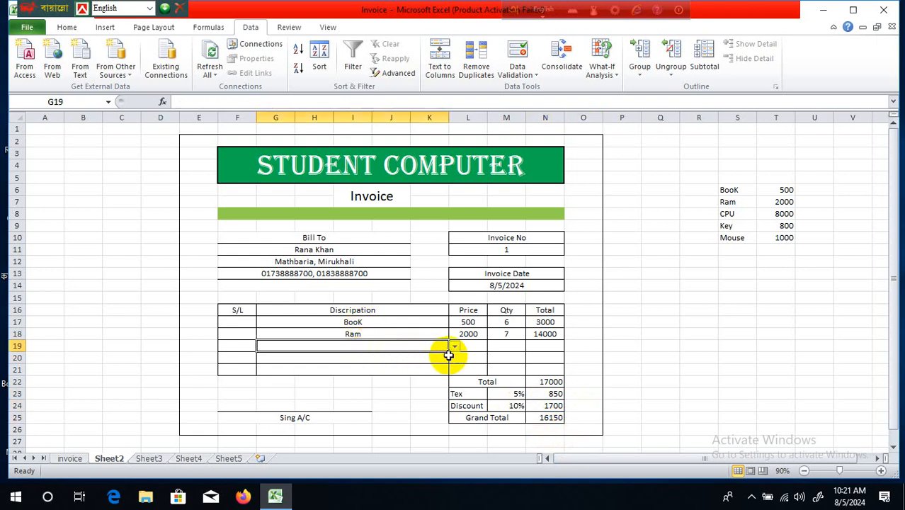
click(235, 321)
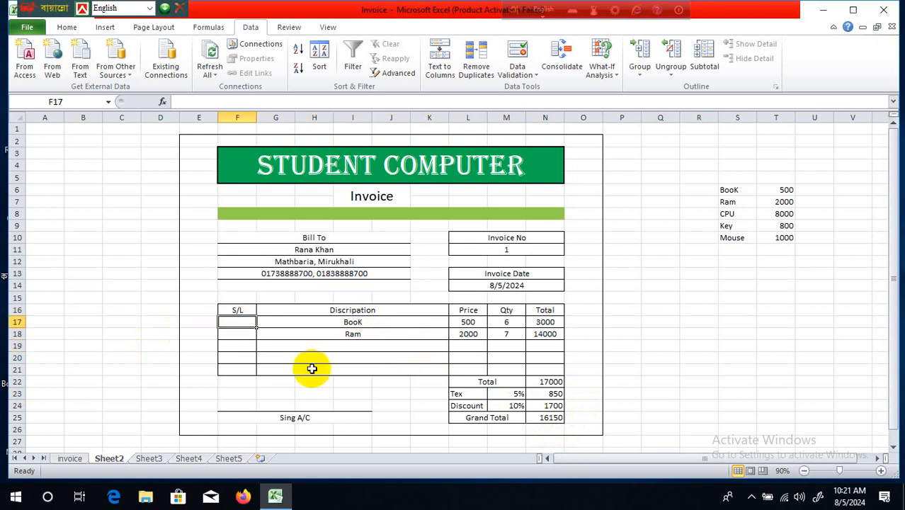
text(1)
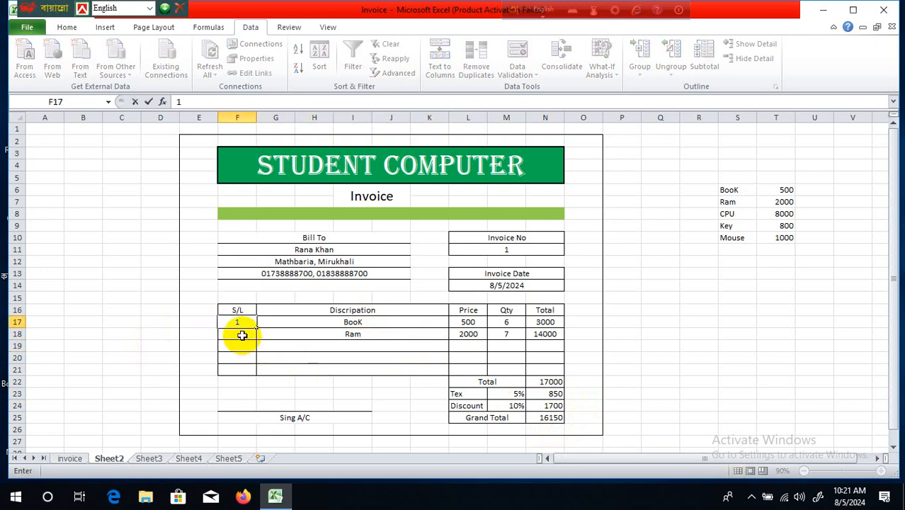
click(239, 334)
text(2)
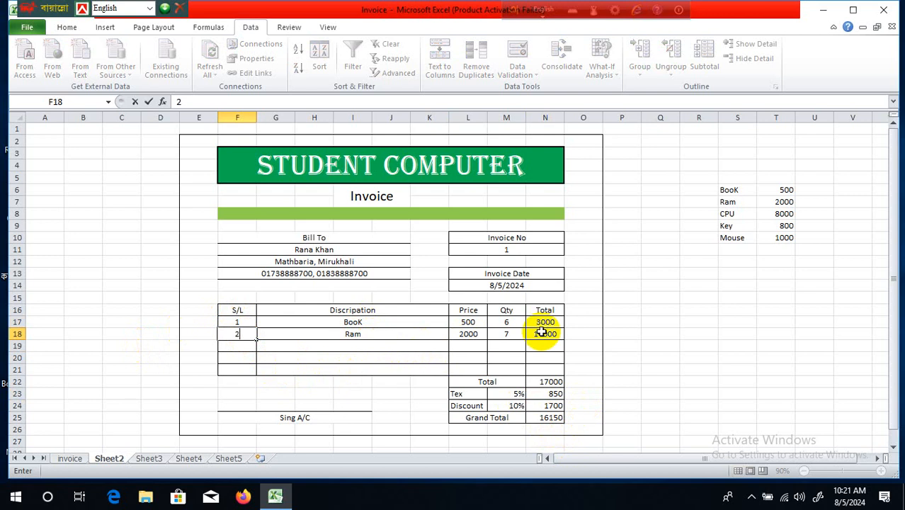
click(638, 346)
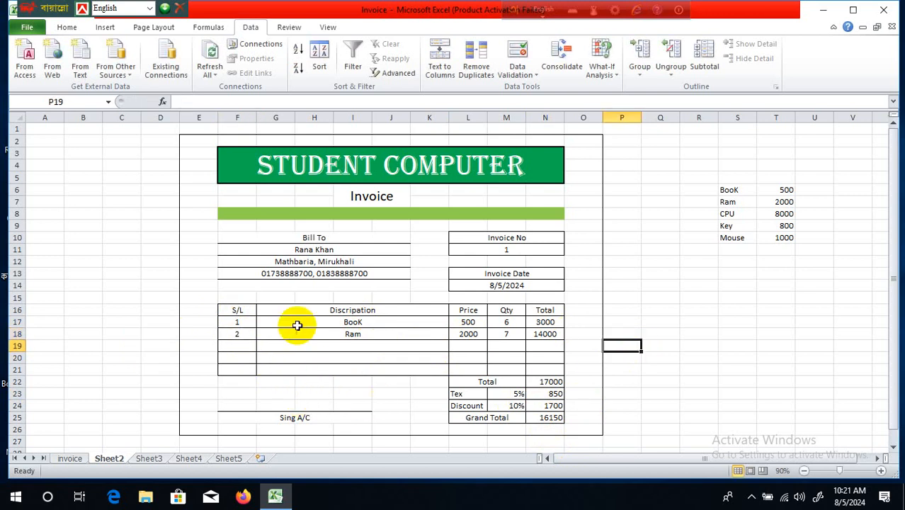
click(381, 346)
click(393, 357)
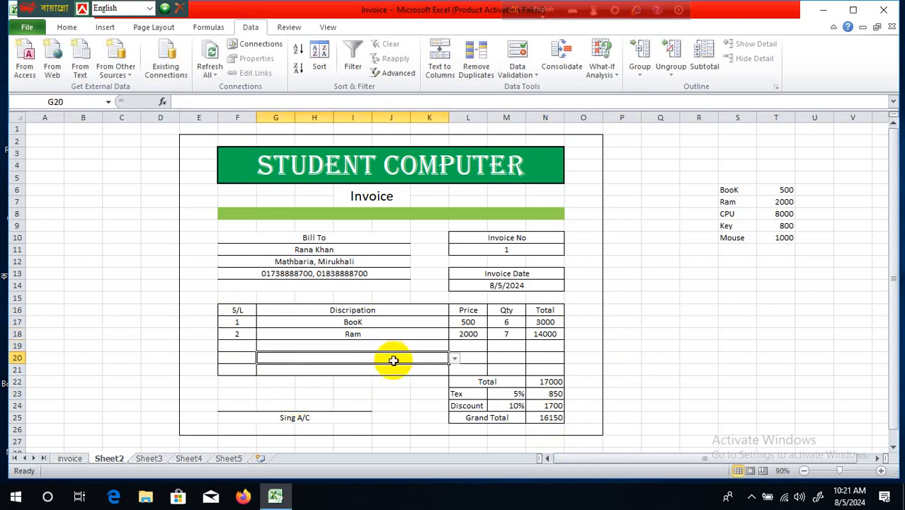
click(612, 322)
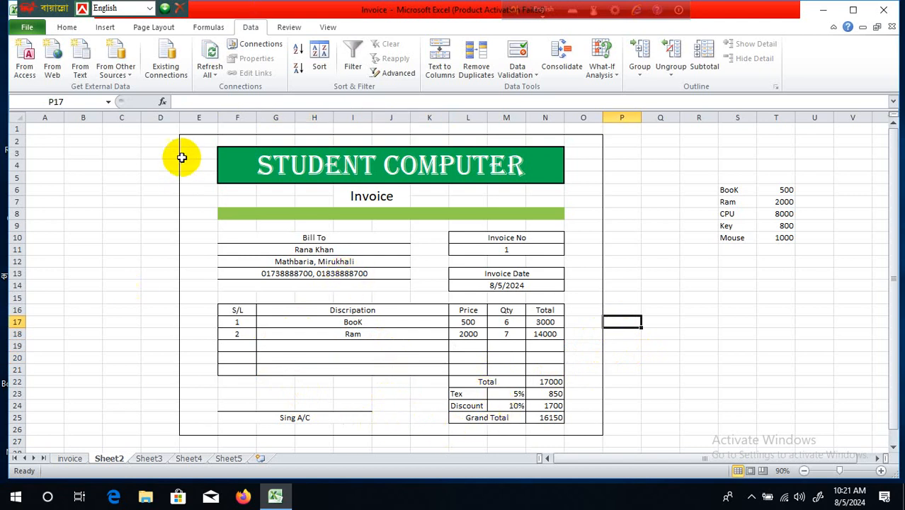
- Change the Ram line's quantity in M18 to 1
drag(192, 138, 579, 427)
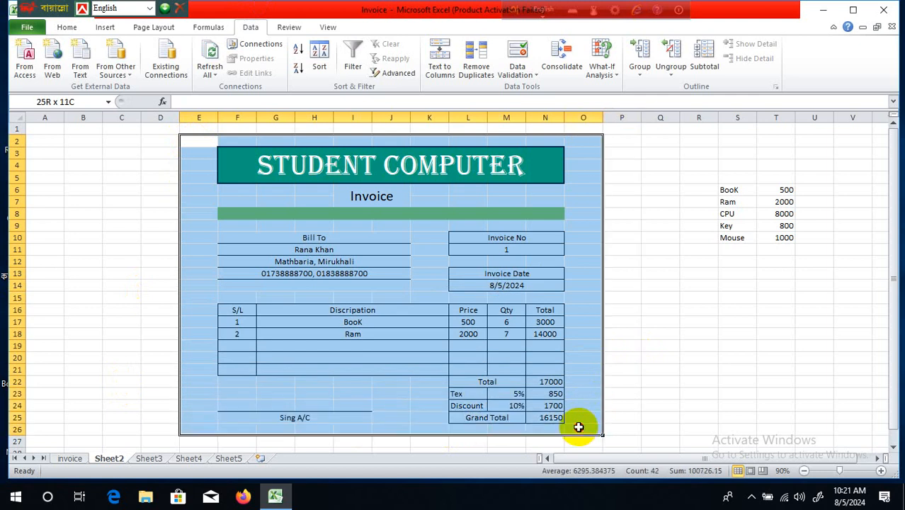
click(656, 390)
click(507, 322)
click(511, 334)
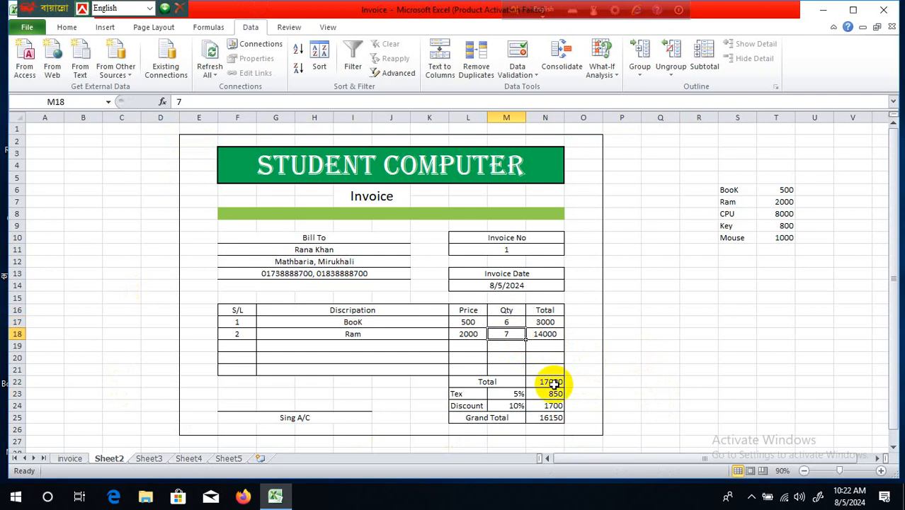
text(1)
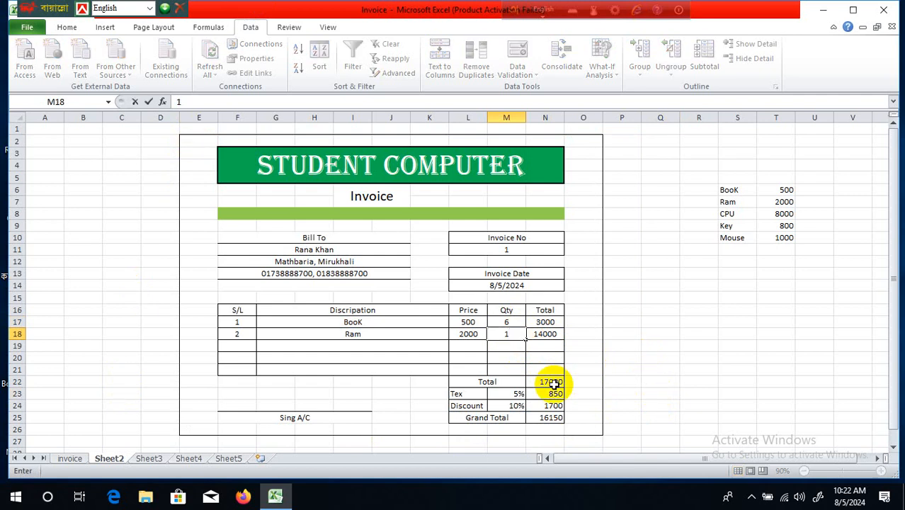
click(663, 322)
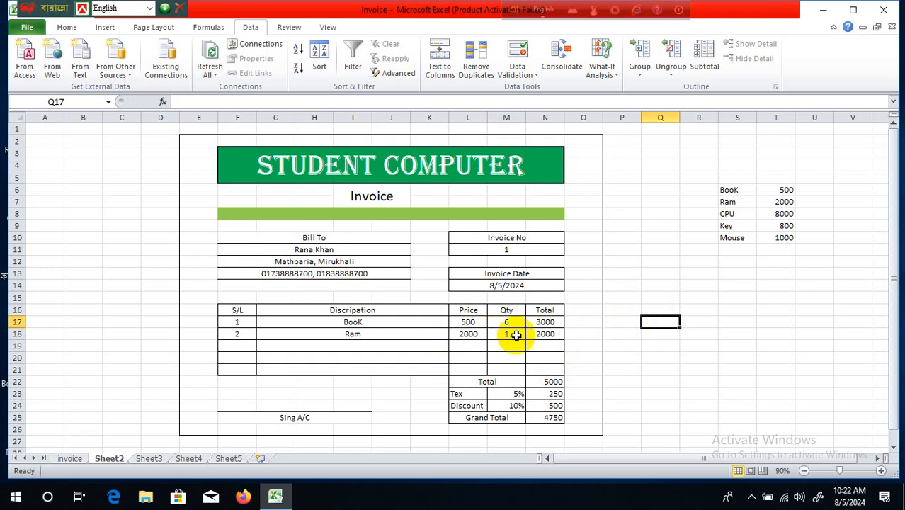
- Verify the new totals: Ram line 2000, Total 5000, Discount 500, Grand Total 4750
click(546, 334)
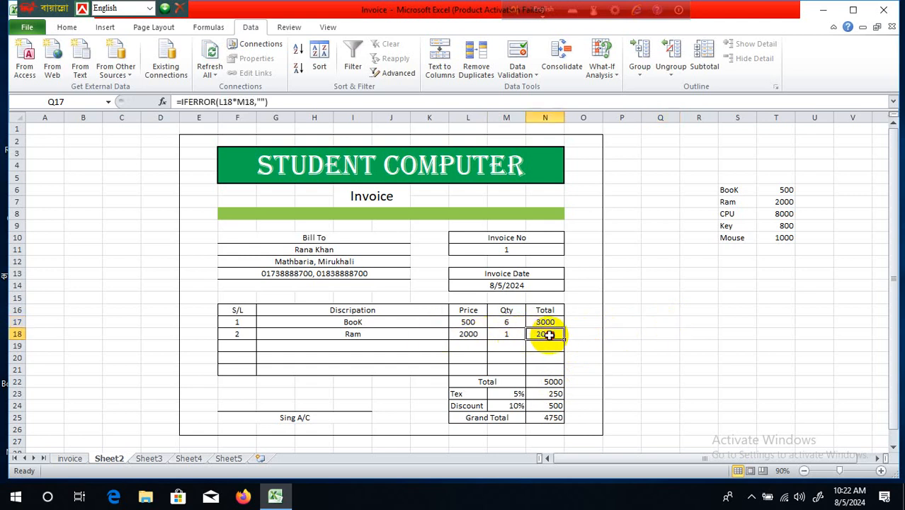
click(550, 385)
click(552, 405)
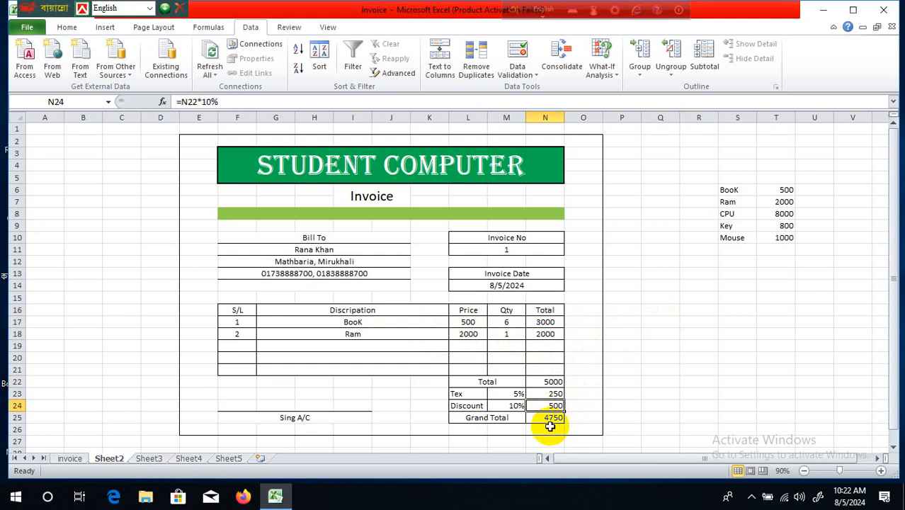
click(551, 419)
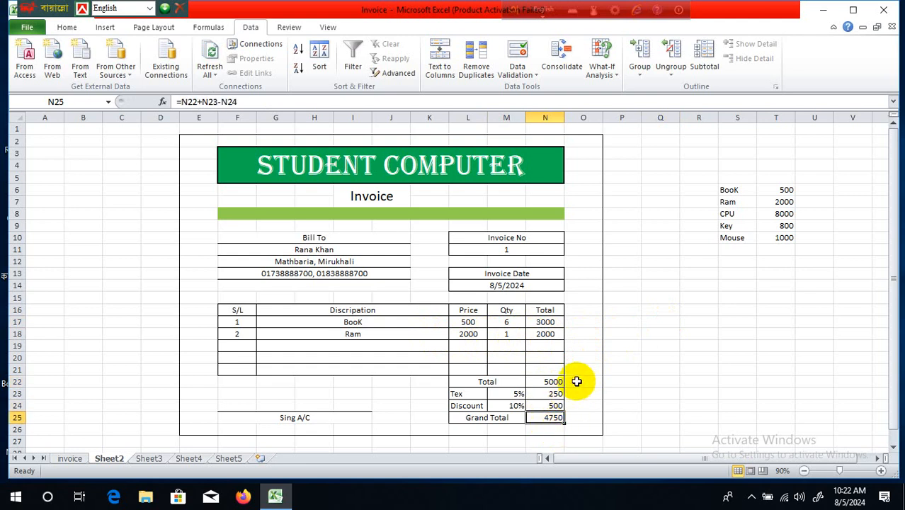
click(574, 381)
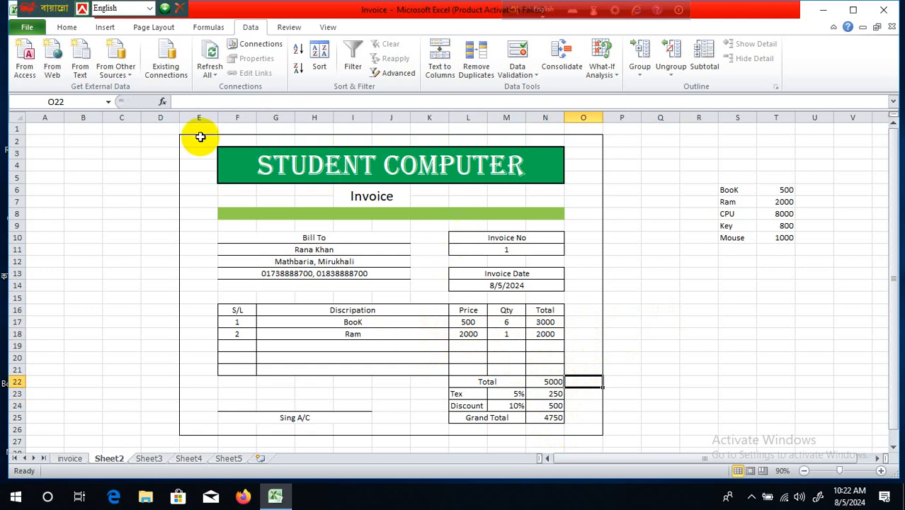
- Fill the invoice block E2:O26 with light green from the More Colors palette
drag(201, 137, 581, 427)
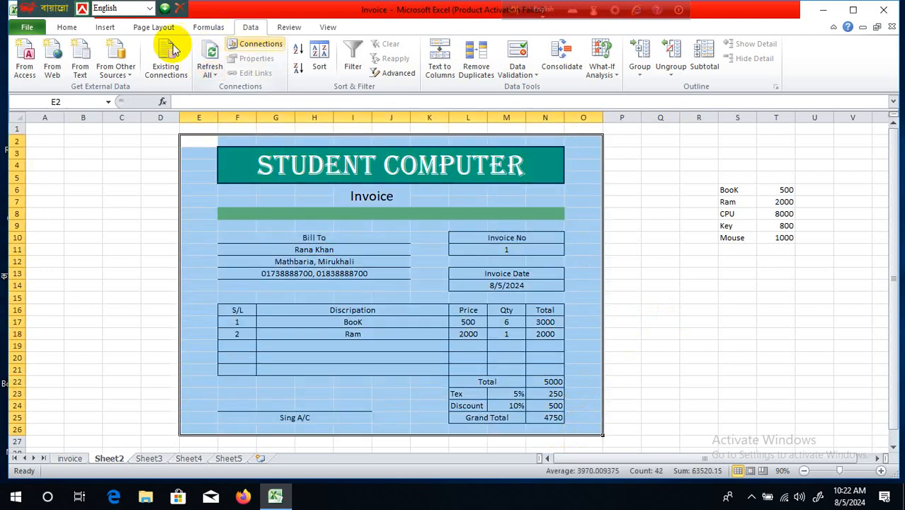
click(71, 28)
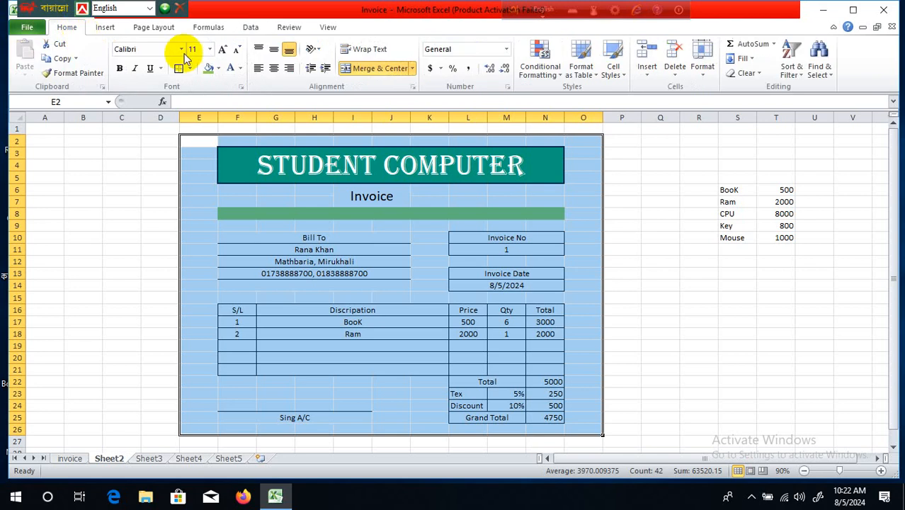
click(219, 69)
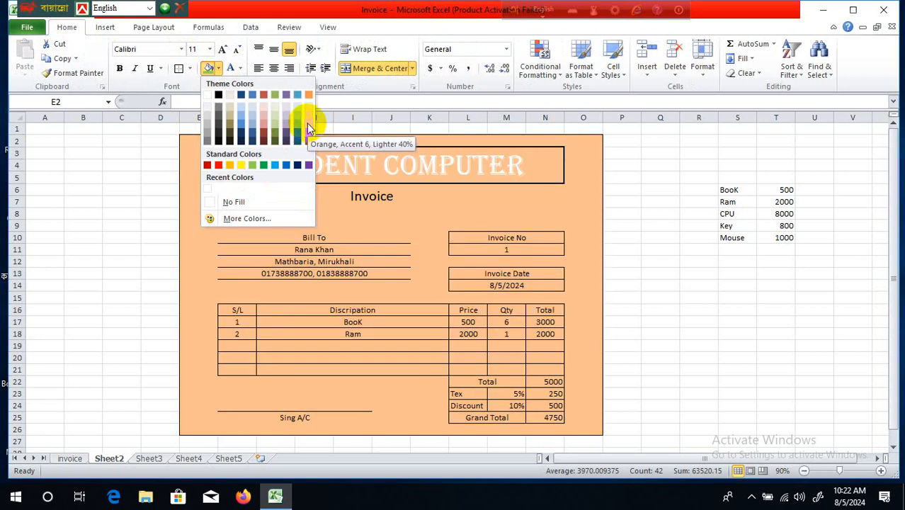
click(242, 218)
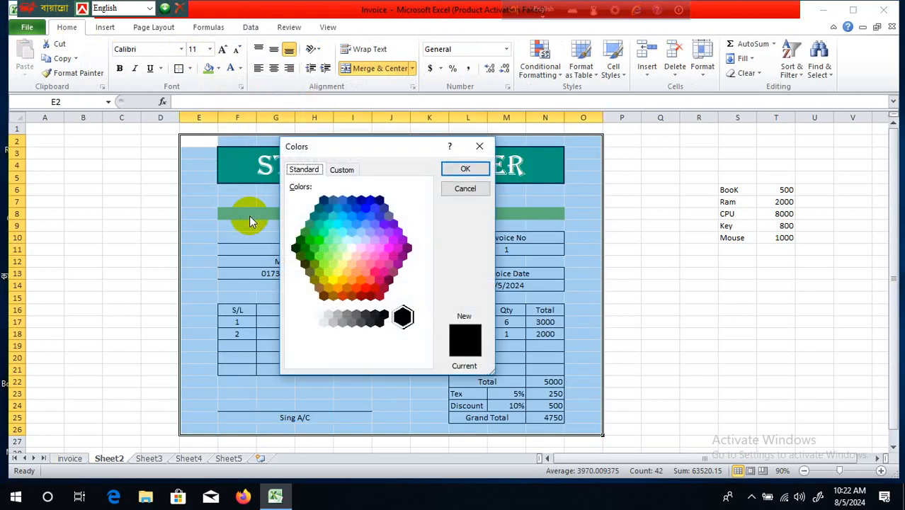
click(342, 234)
click(333, 248)
click(459, 168)
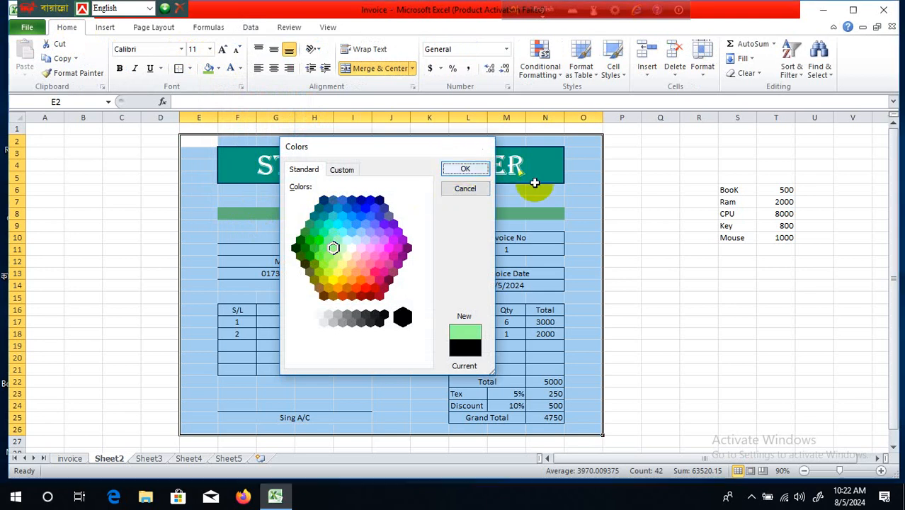
click(659, 212)
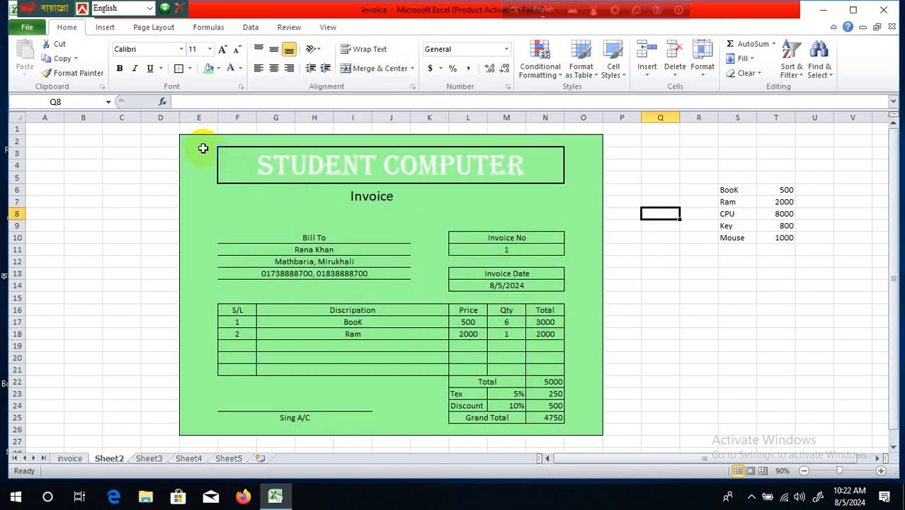
click(629, 286)
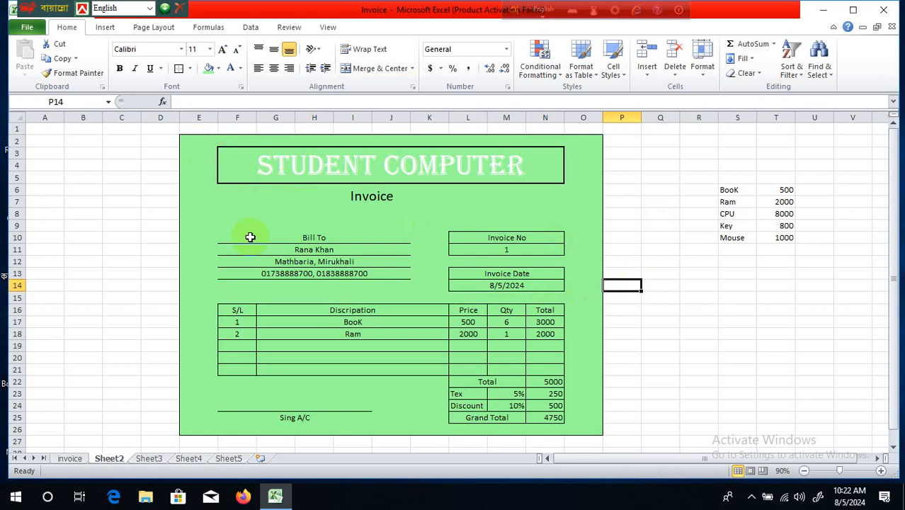
- Fill the STUDENT COMPUTER title cell F3 light blue using More Colors
click(251, 168)
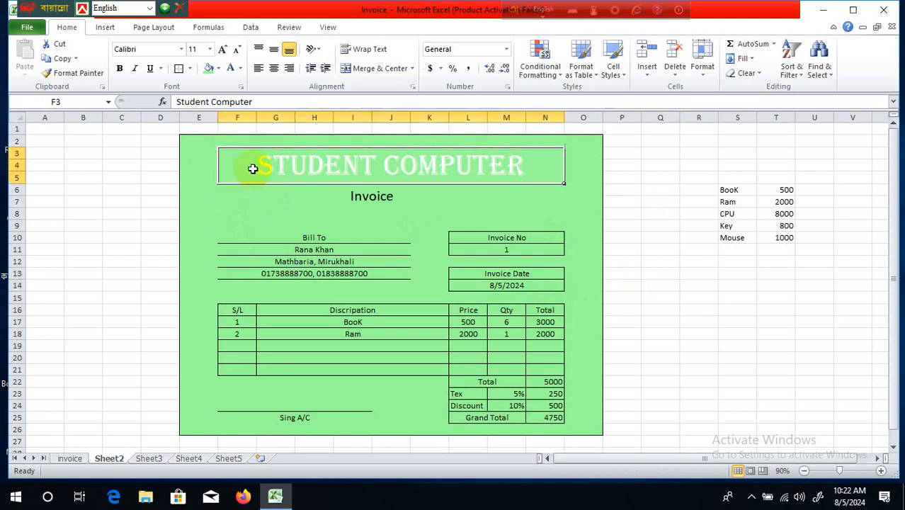
click(219, 68)
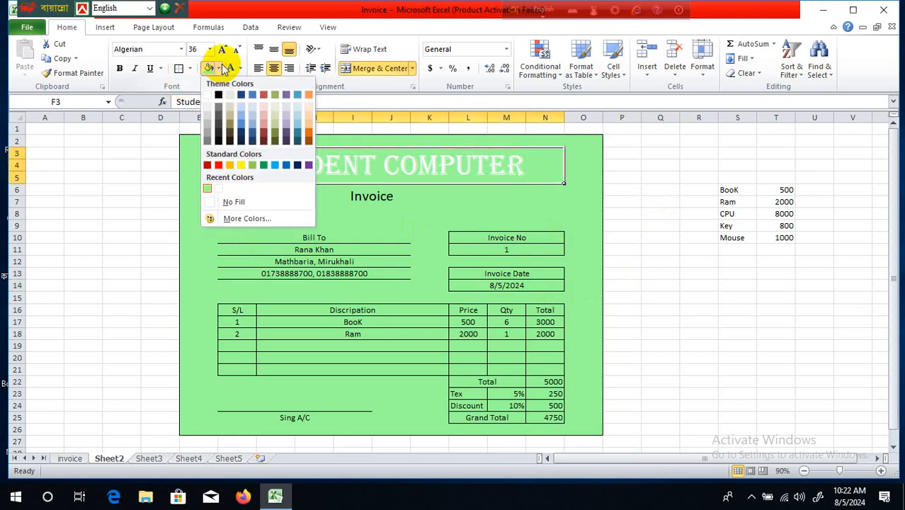
click(251, 218)
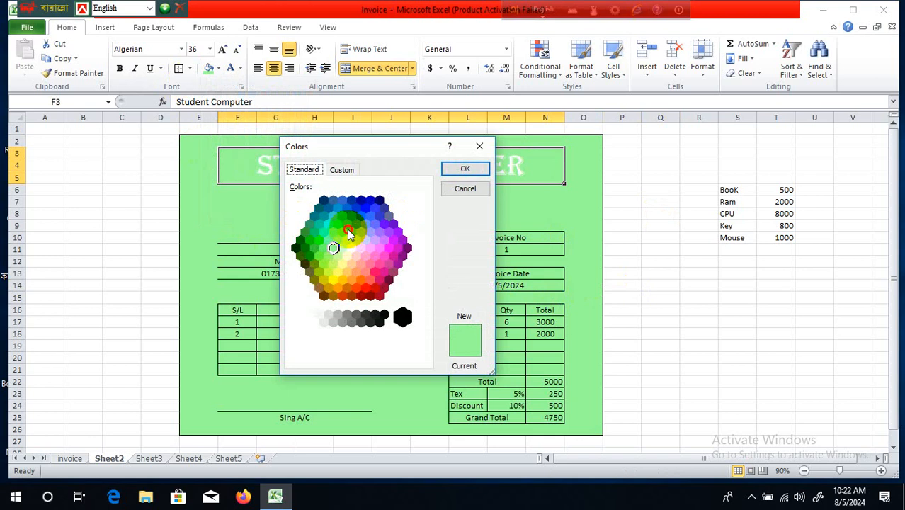
click(465, 168)
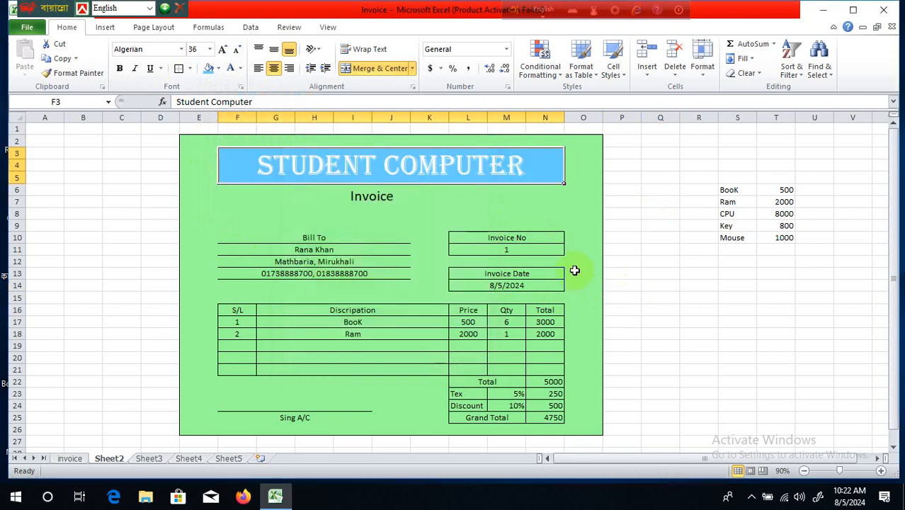
click(574, 273)
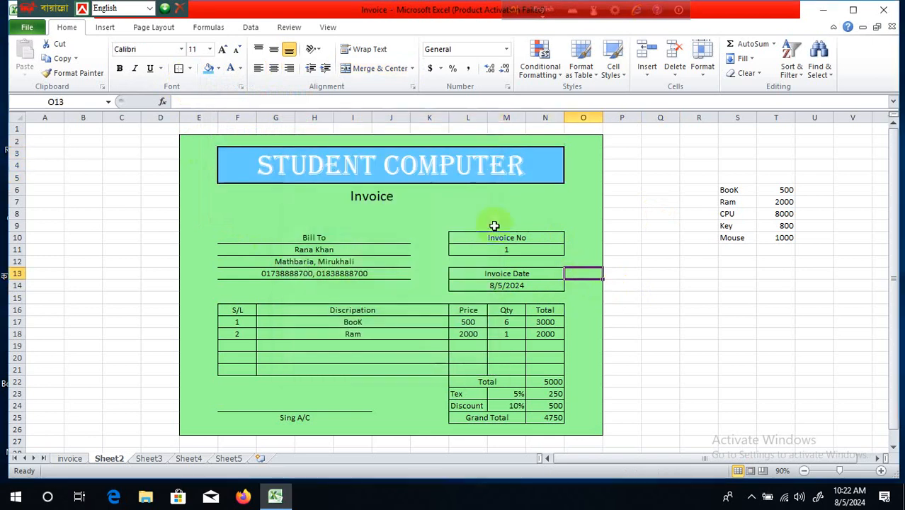
click(394, 210)
click(419, 274)
click(365, 357)
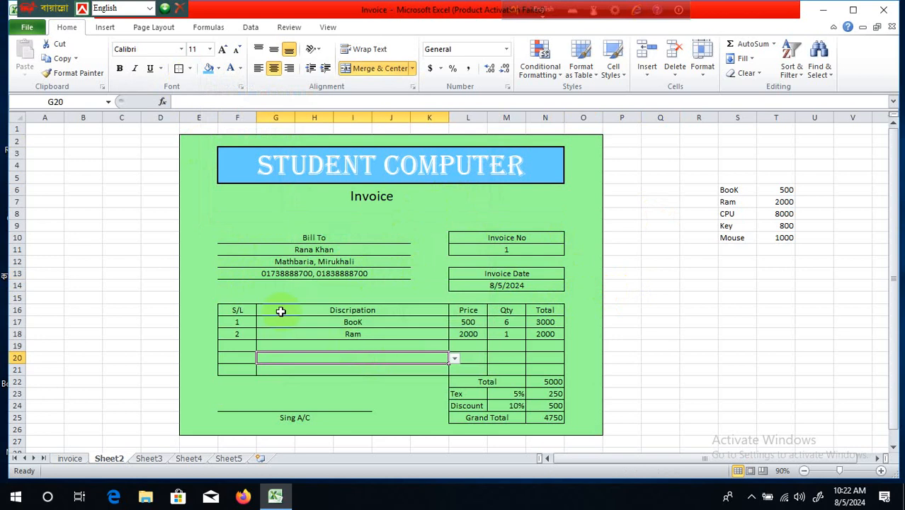
- Give the S/L–Total header row F16:N16 a red fill with bold white text
drag(231, 311, 536, 310)
click(220, 69)
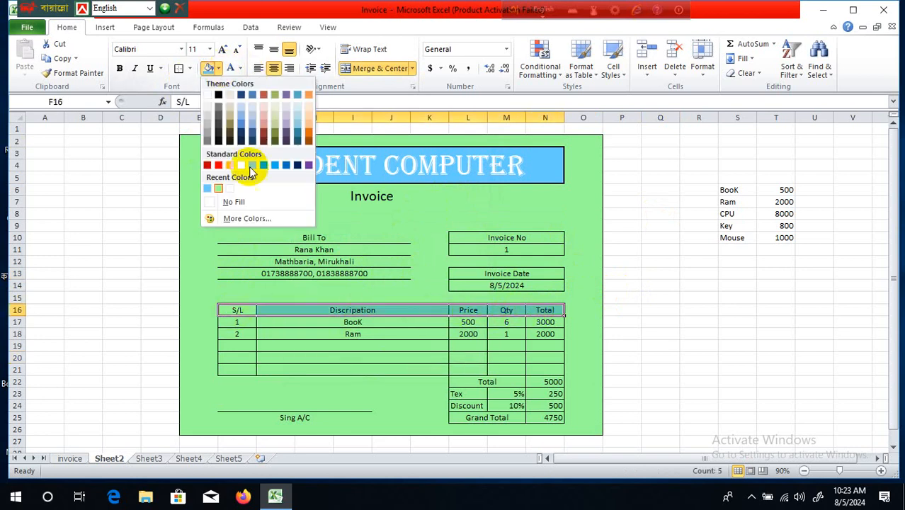
click(220, 166)
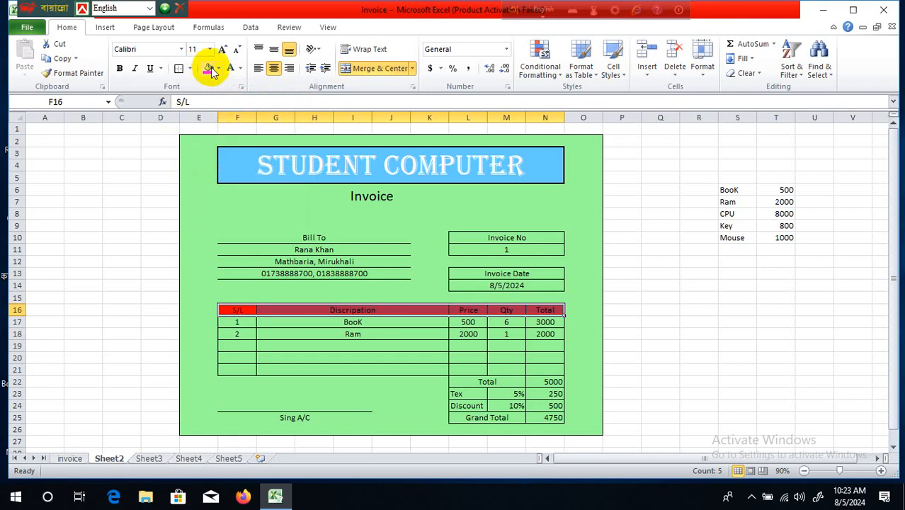
click(242, 70)
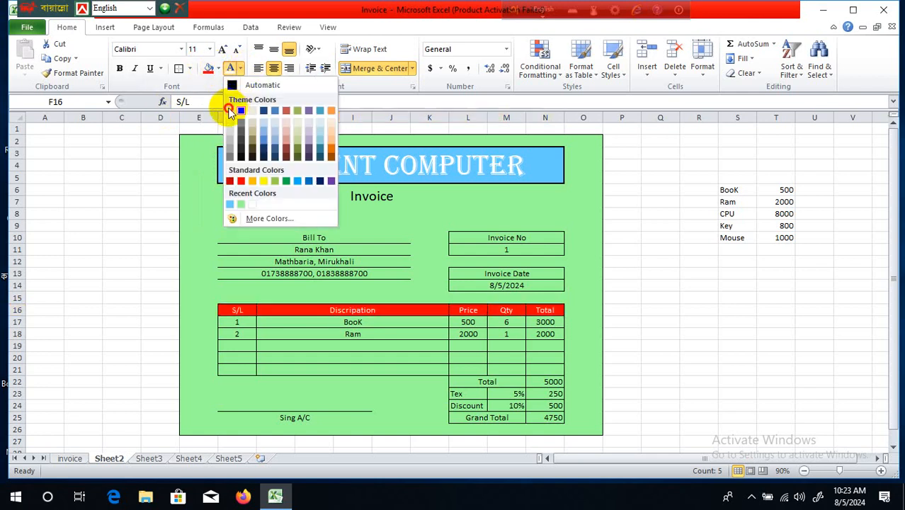
click(229, 109)
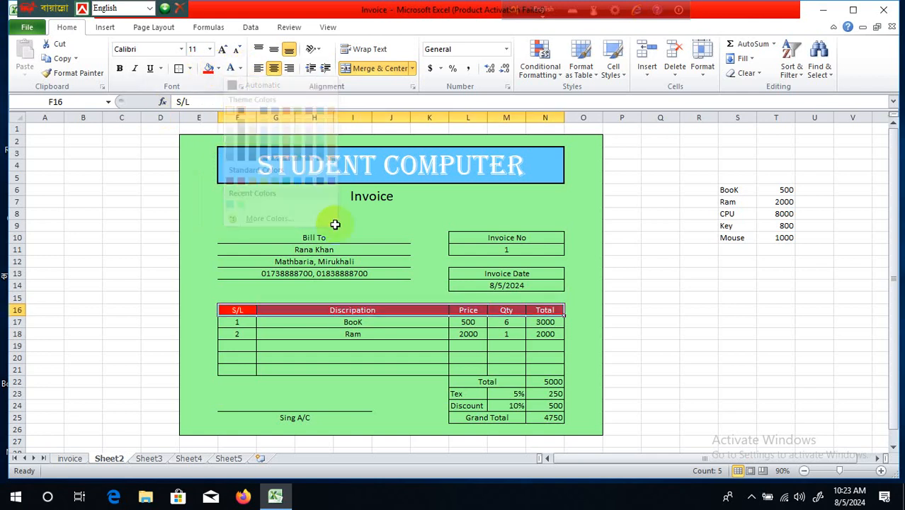
click(121, 71)
click(568, 225)
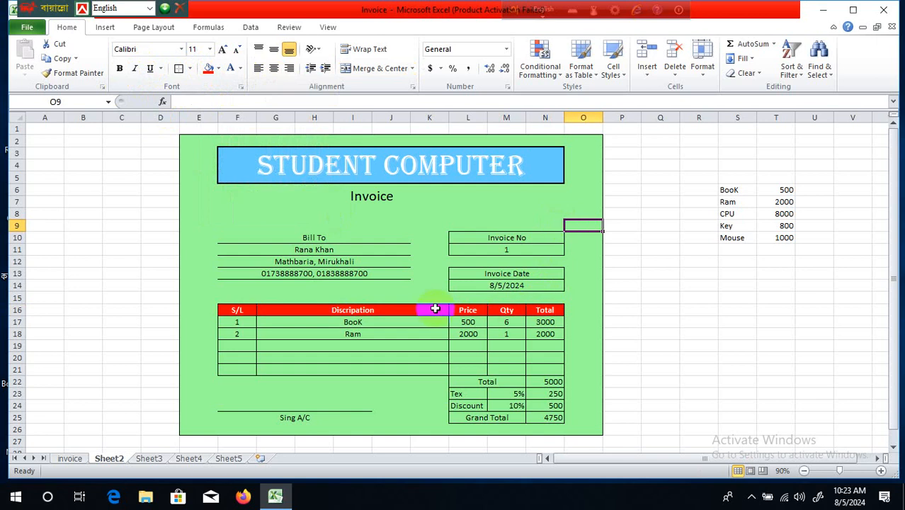
- Reselect title cell F3 to choose a different custom fill colour
click(374, 163)
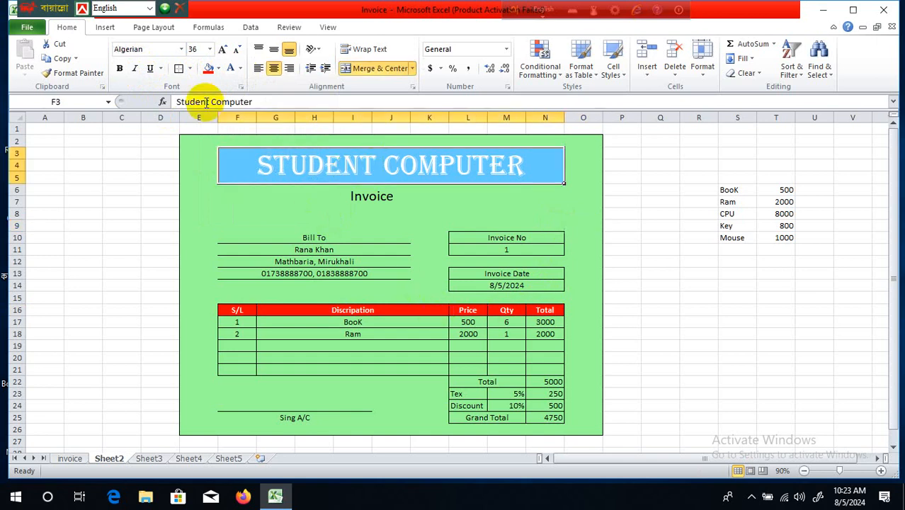
click(220, 69)
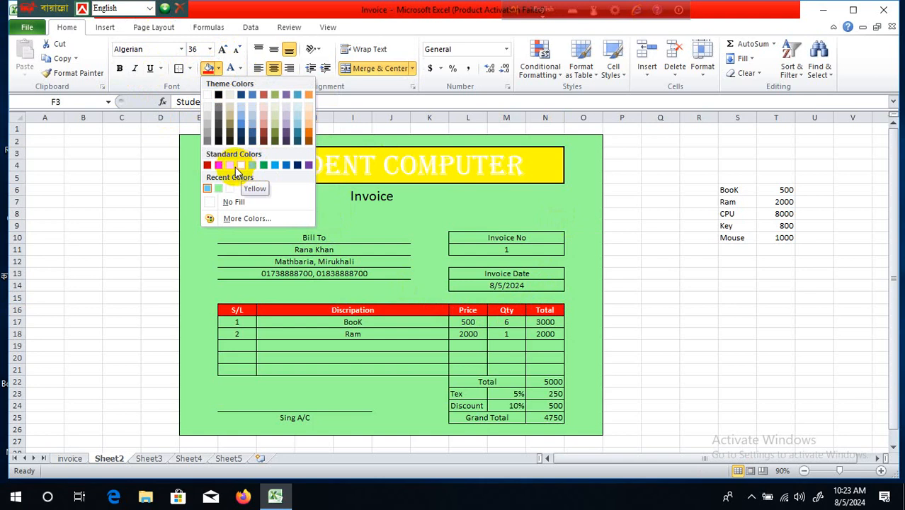
click(243, 221)
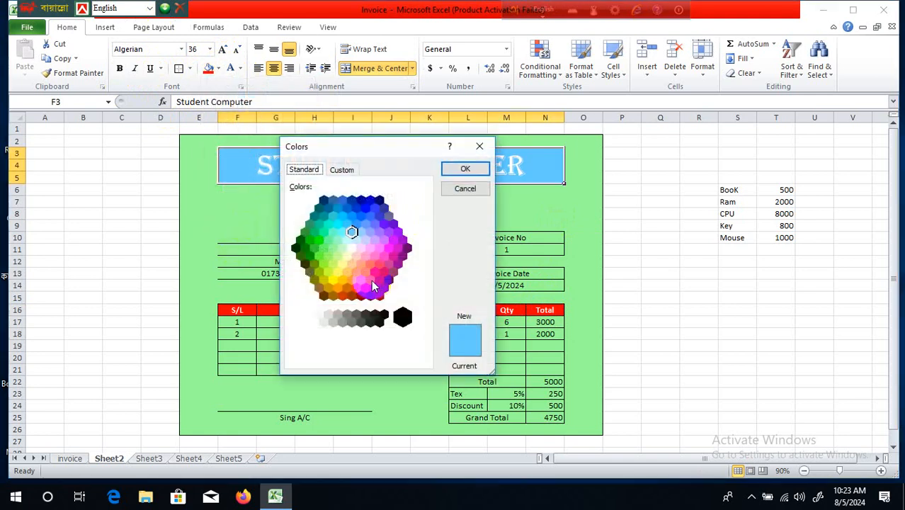
- Change the title's fill to red and its lettering to orange
click(453, 168)
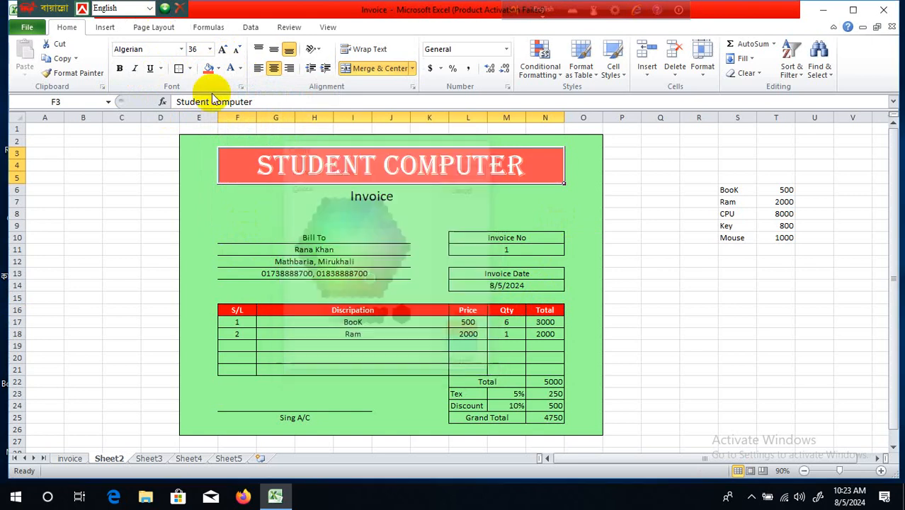
click(240, 69)
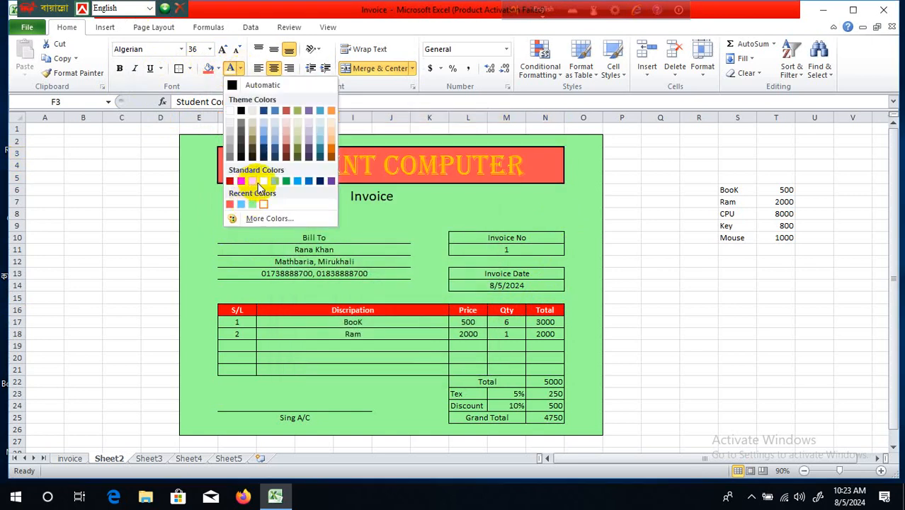
click(258, 183)
click(612, 238)
click(585, 248)
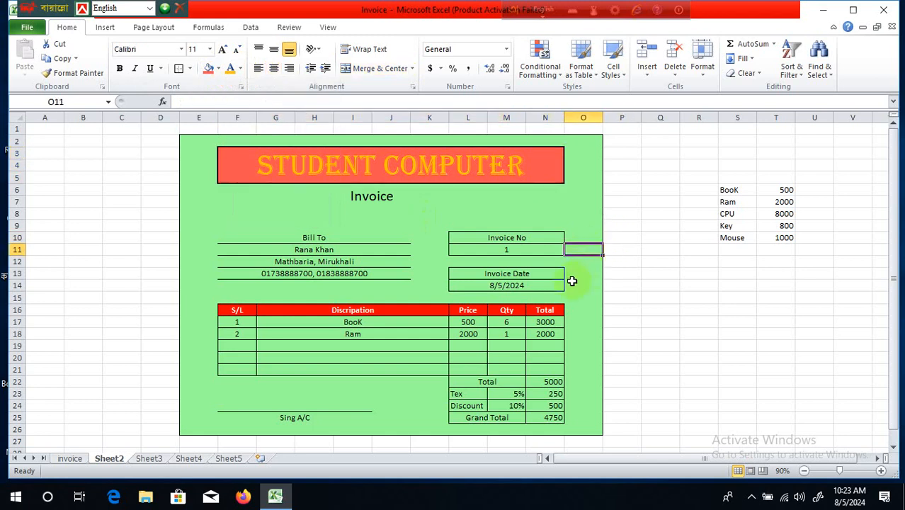
- Give the Total row L22:N22 a blue fill
click(622, 345)
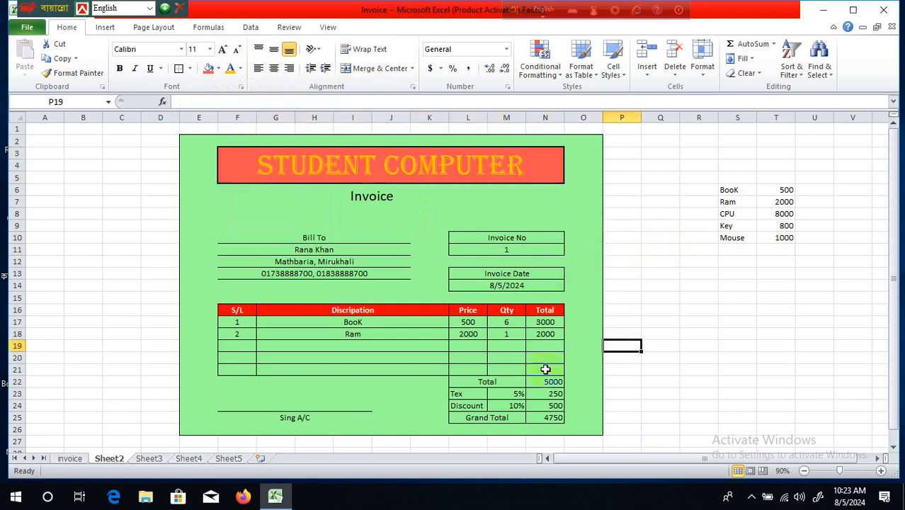
drag(459, 381, 539, 381)
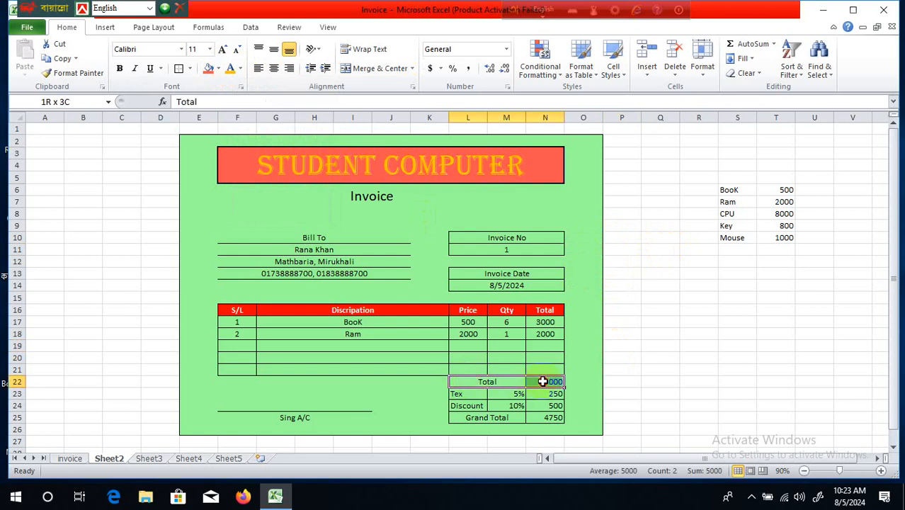
click(221, 69)
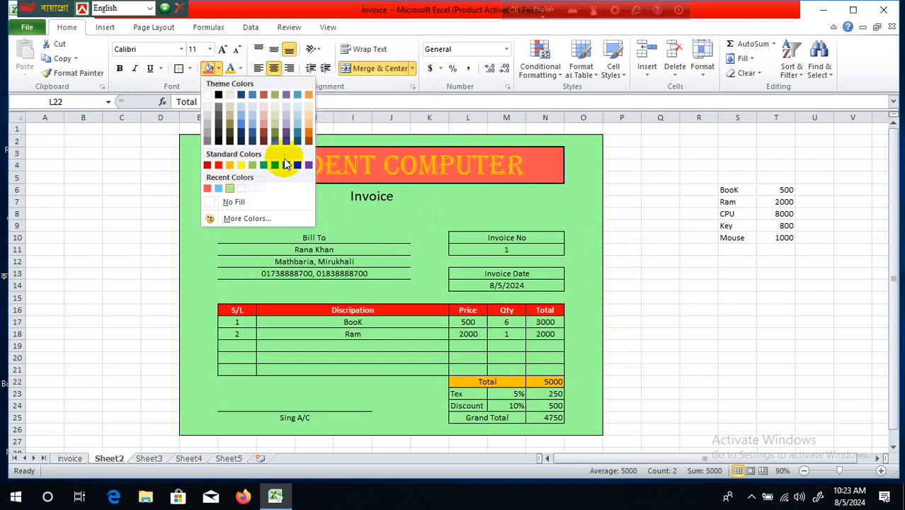
click(271, 164)
- Format the Grand Total row L25:N25 with a purple fill and bold white text
click(509, 417)
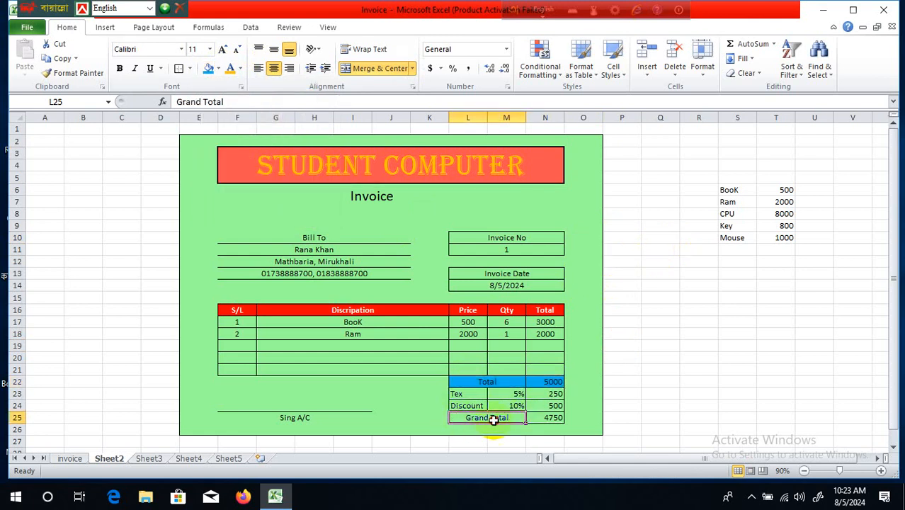
drag(493, 420, 556, 419)
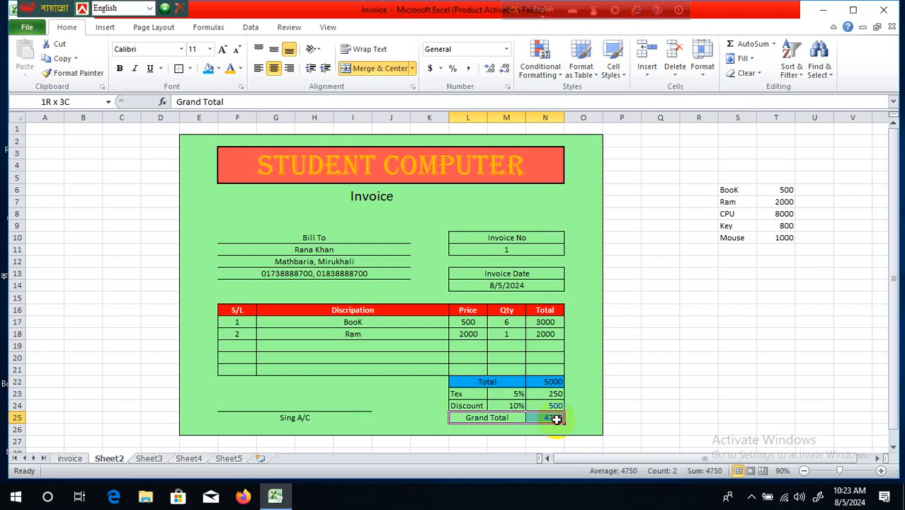
click(219, 68)
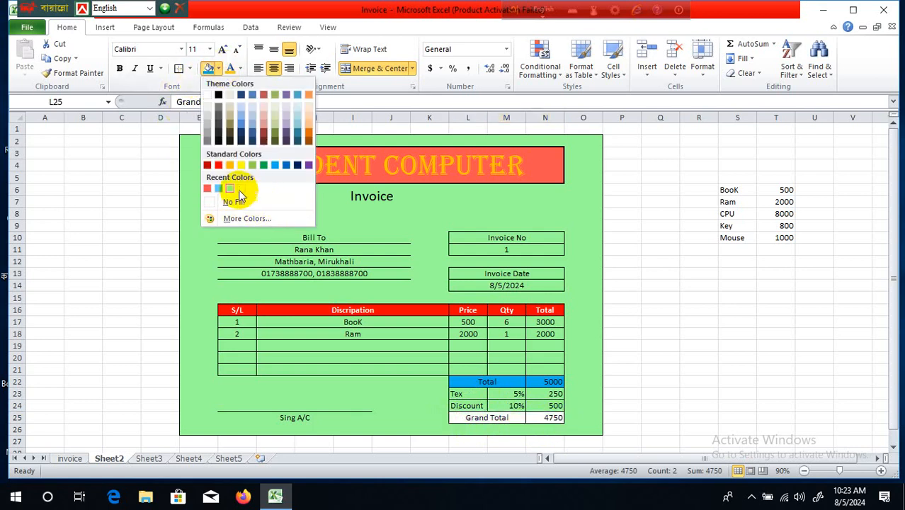
click(307, 165)
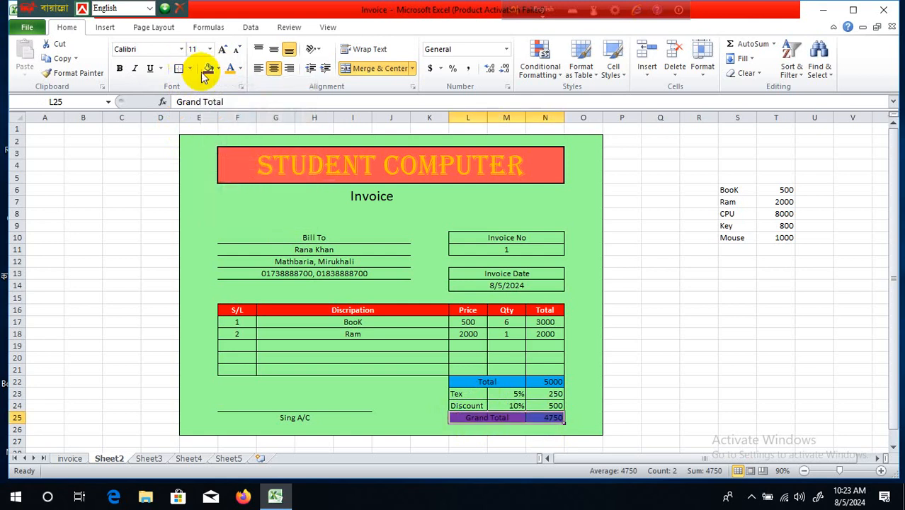
click(241, 69)
click(230, 112)
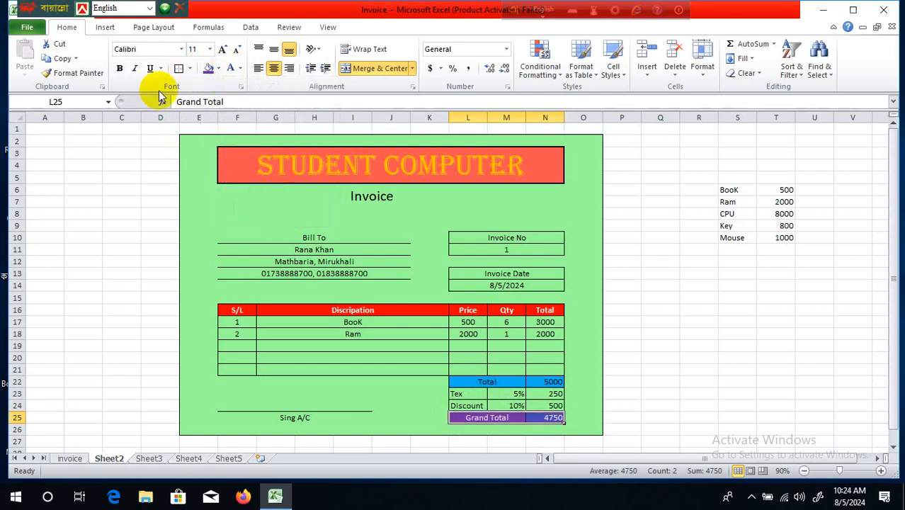
click(122, 69)
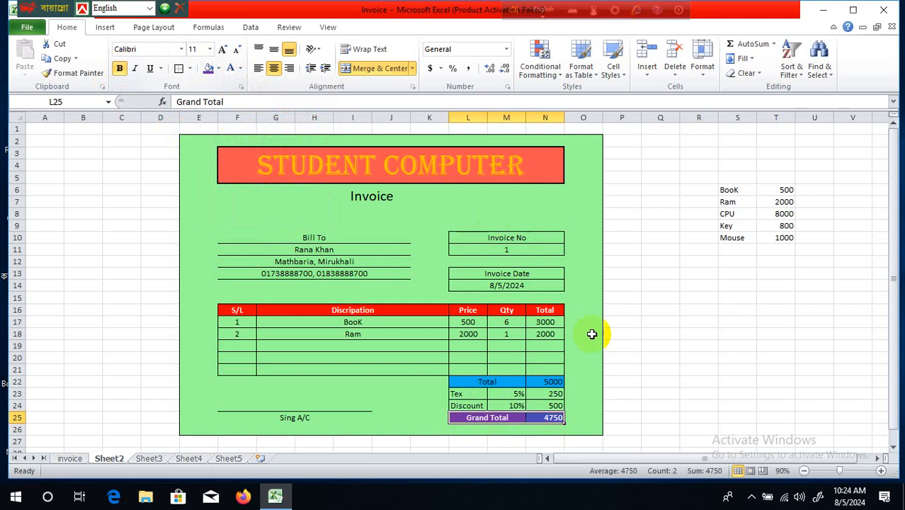
click(647, 345)
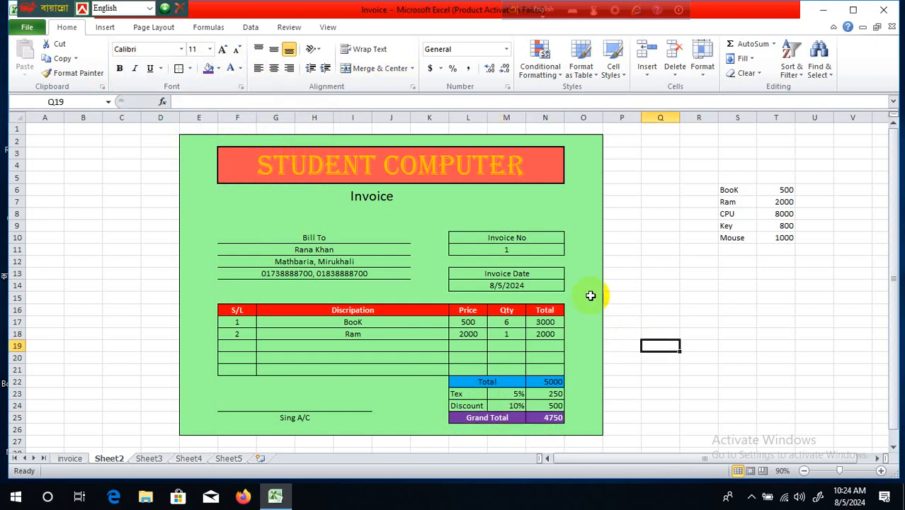
- Select several cells around the finished invoice, then bring up the Windows Start menu
click(348, 259)
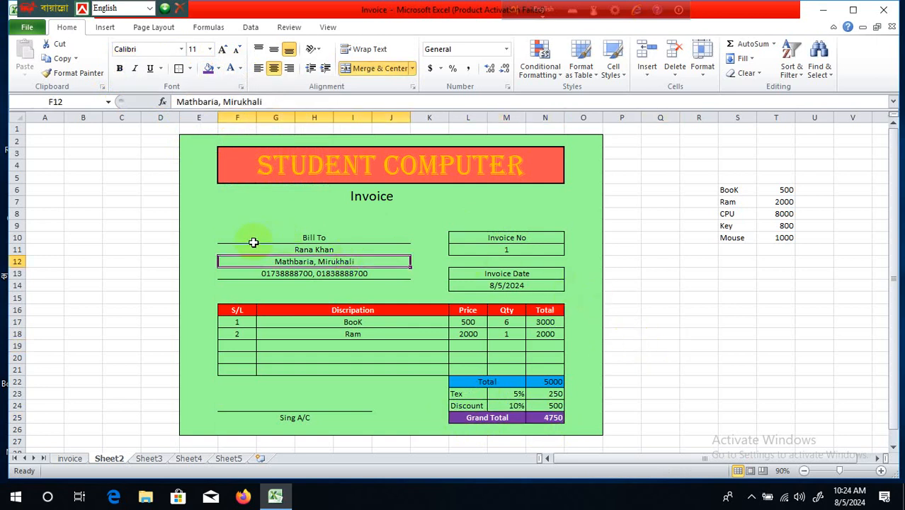
click(254, 238)
click(647, 272)
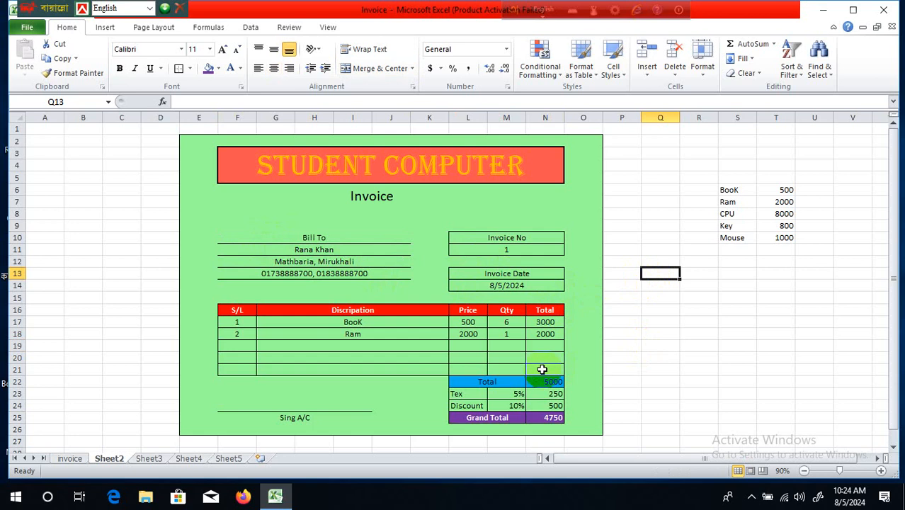
click(296, 409)
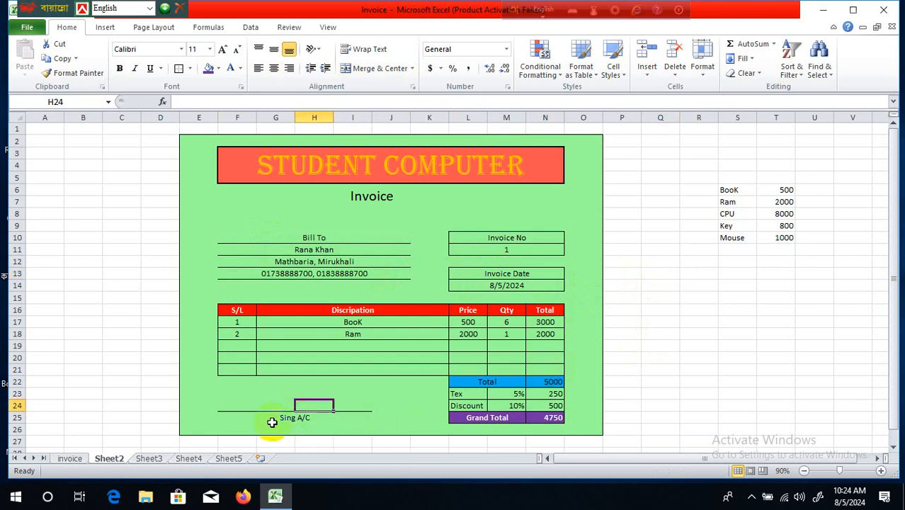
click(269, 419)
click(607, 381)
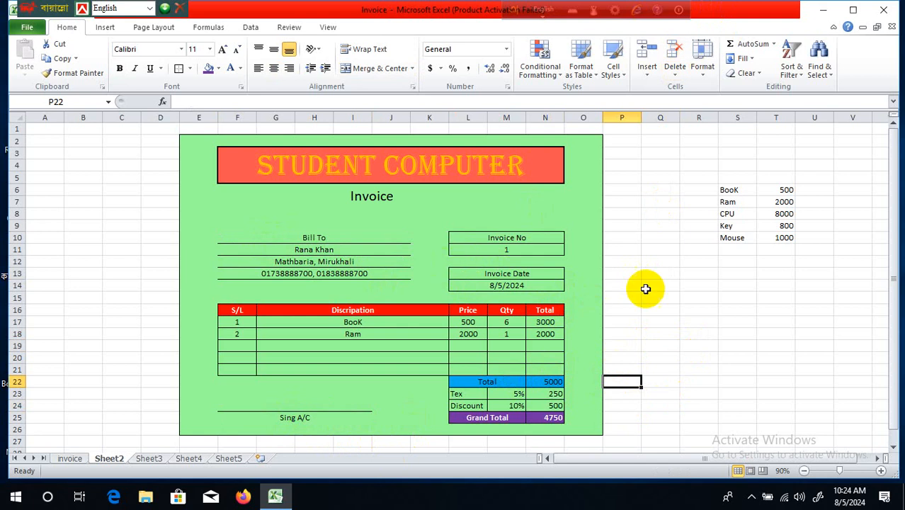
click(672, 252)
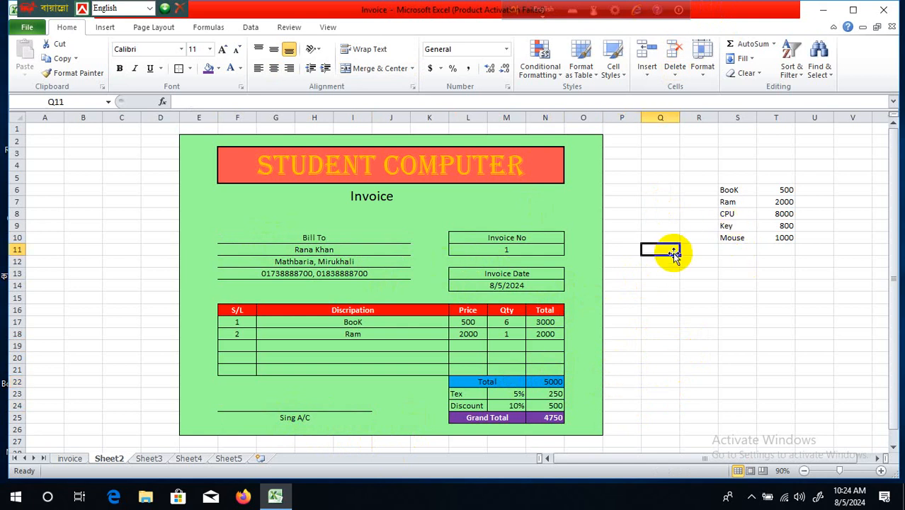
click(14, 500)
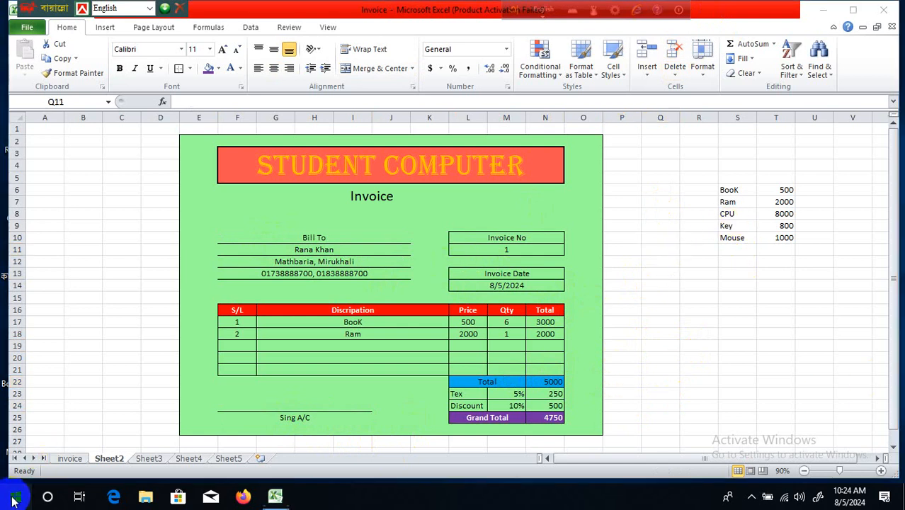
- Search Windows for 's' and launch Snipping Tool from the Best match result
click(48, 499)
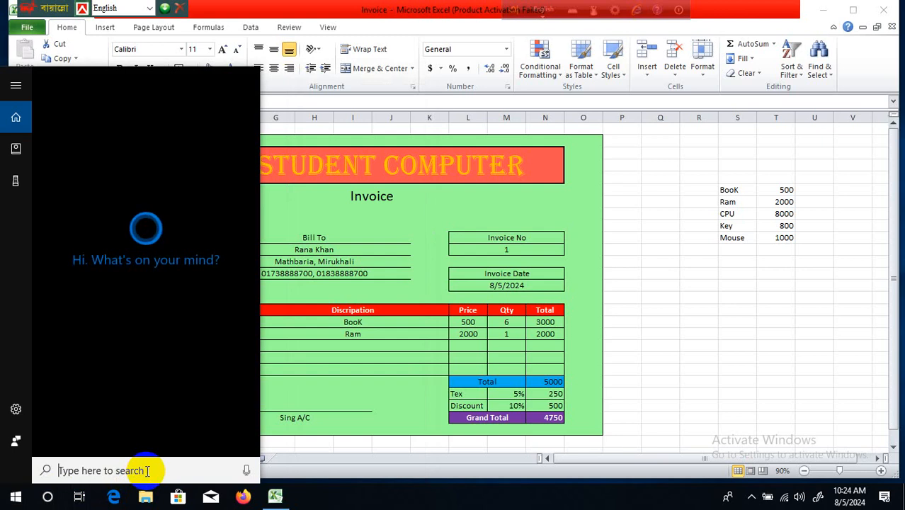
text(s)
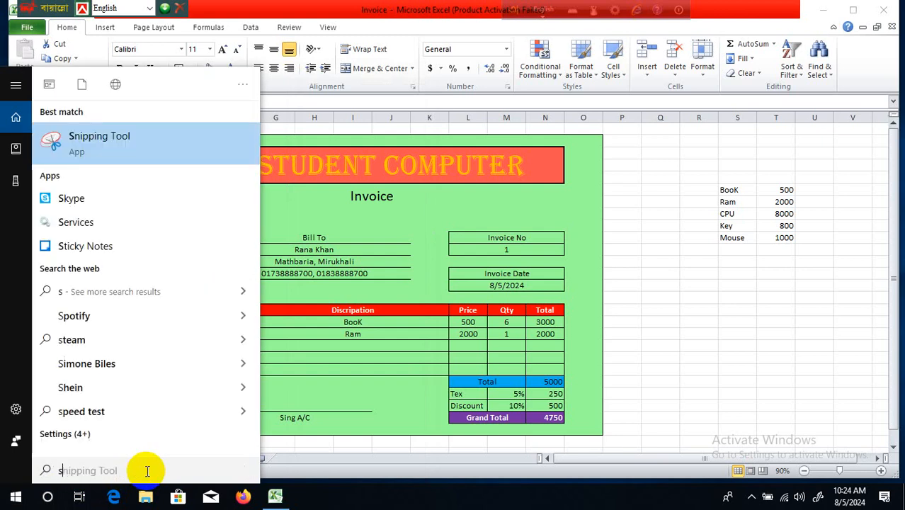
click(106, 141)
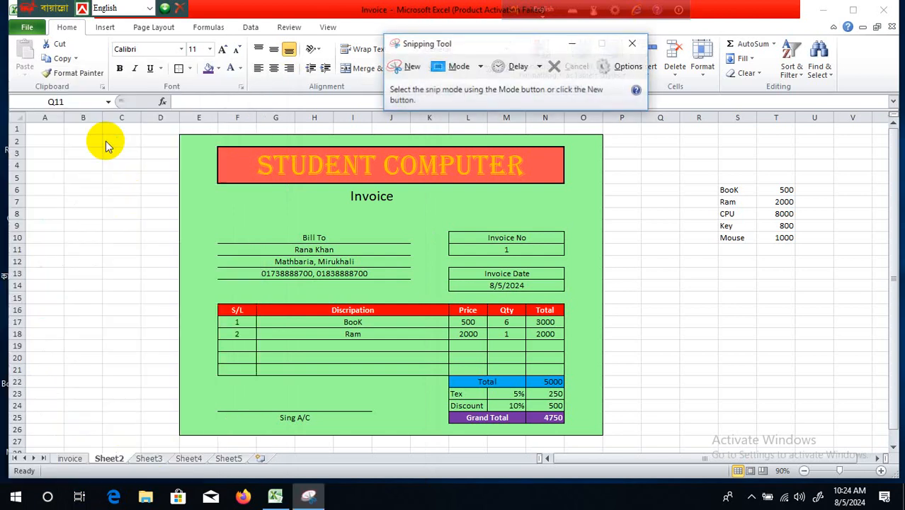
- Take a new rectangular snip covering the whole coloured invoice
click(407, 66)
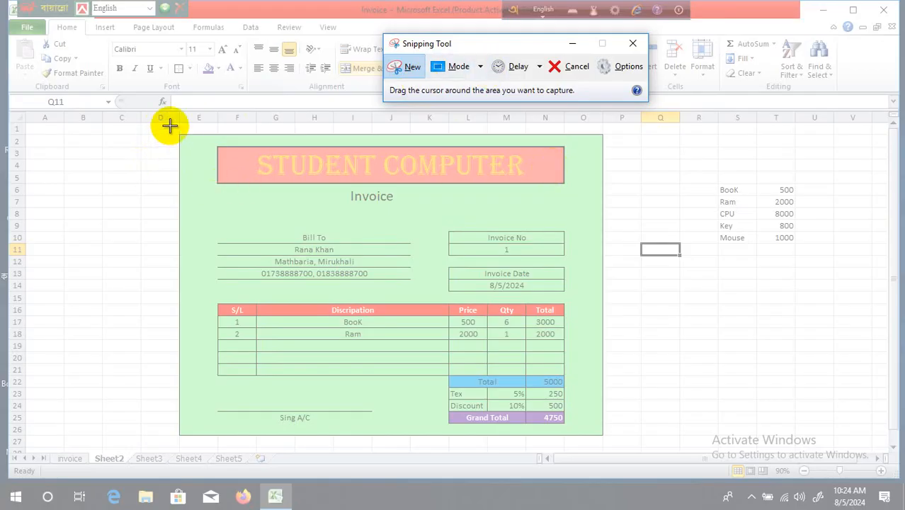
drag(170, 124, 615, 448)
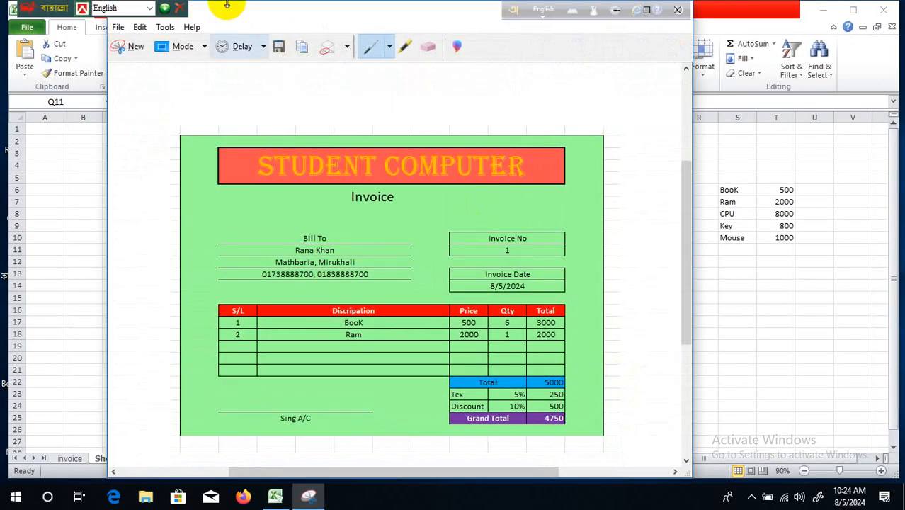
- Save the snip to the Desktop as Class-07.PNG, overwriting the old file, and close Snipping Tool
click(278, 48)
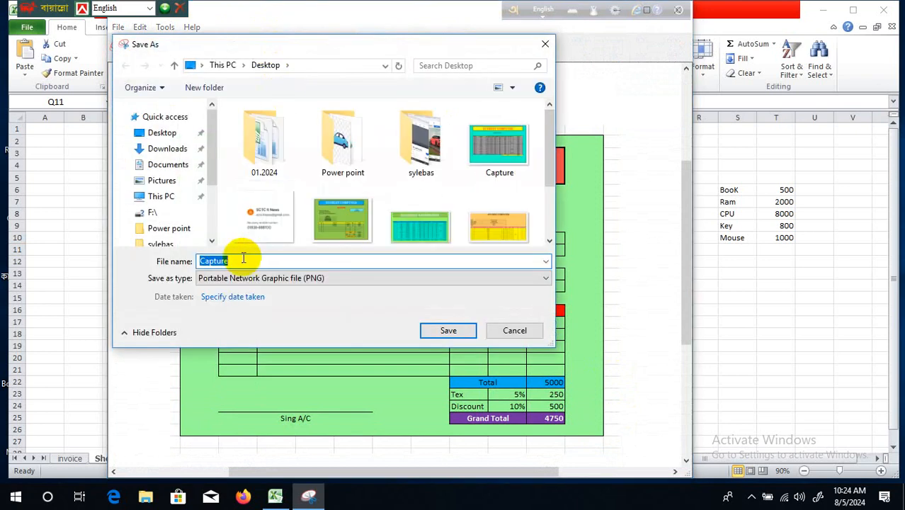
text(Cla)
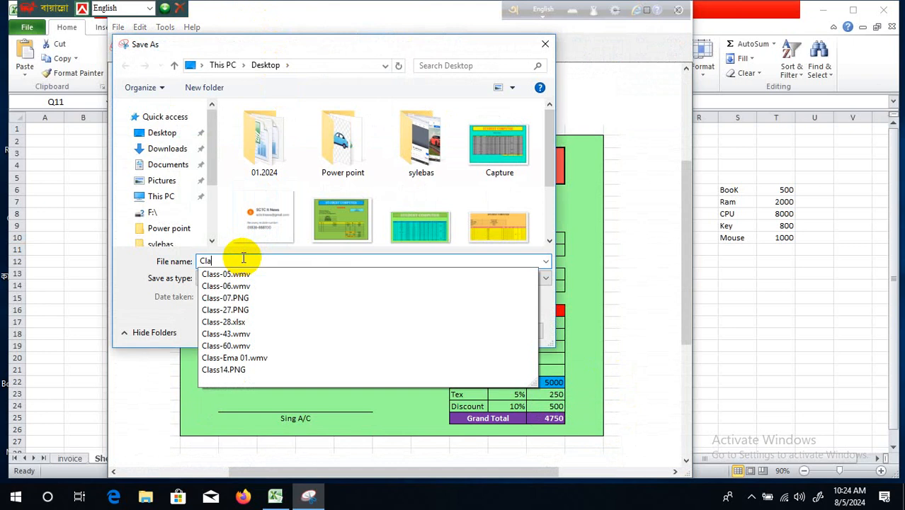
text(ss-)
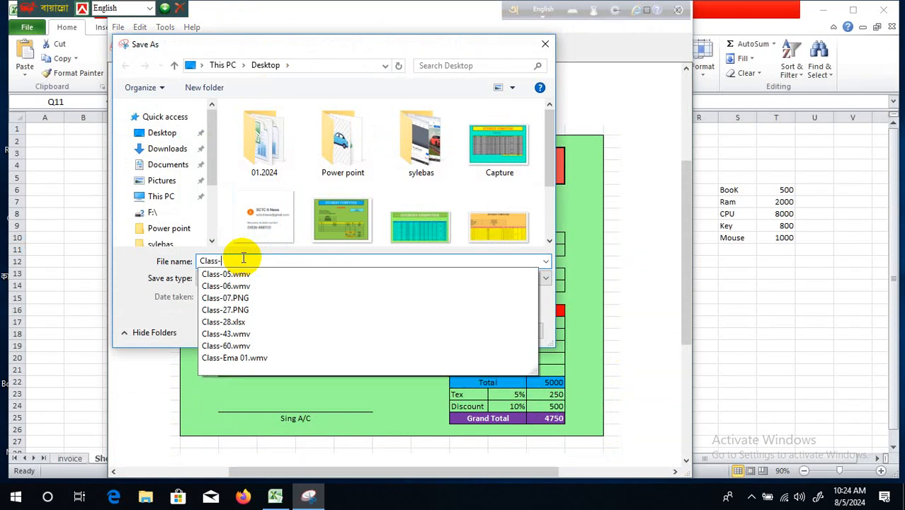
text(07)
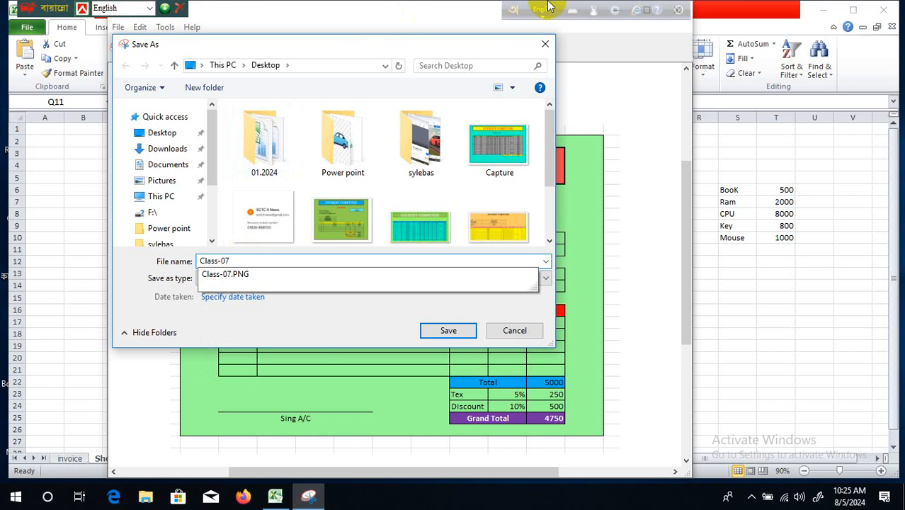
click(162, 139)
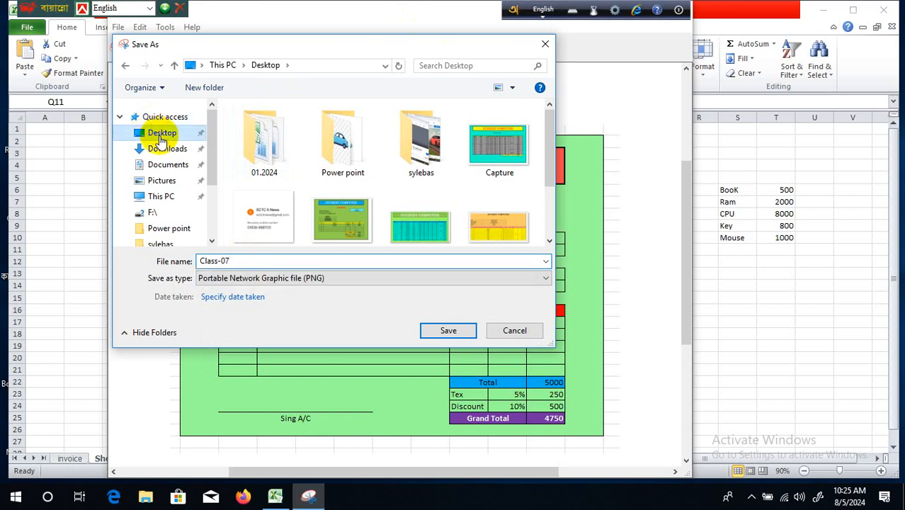
click(444, 330)
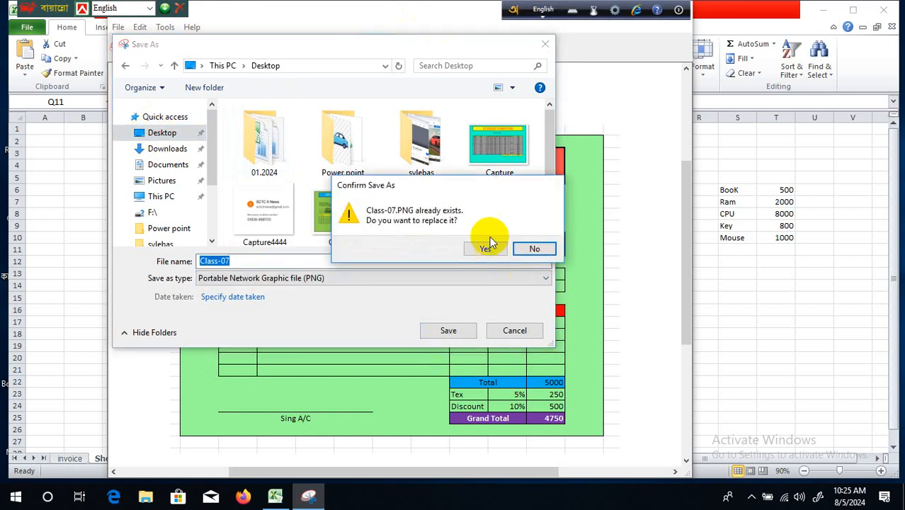
click(488, 248)
drag(428, 17, 431, 96)
click(679, 92)
- Turn the item list text in S6:T10 white so it disappears from view
click(721, 275)
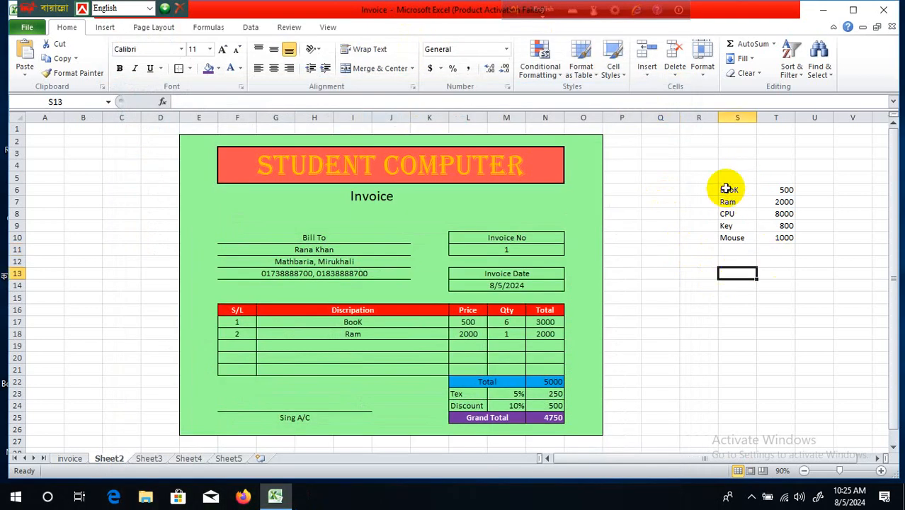
drag(729, 188, 784, 236)
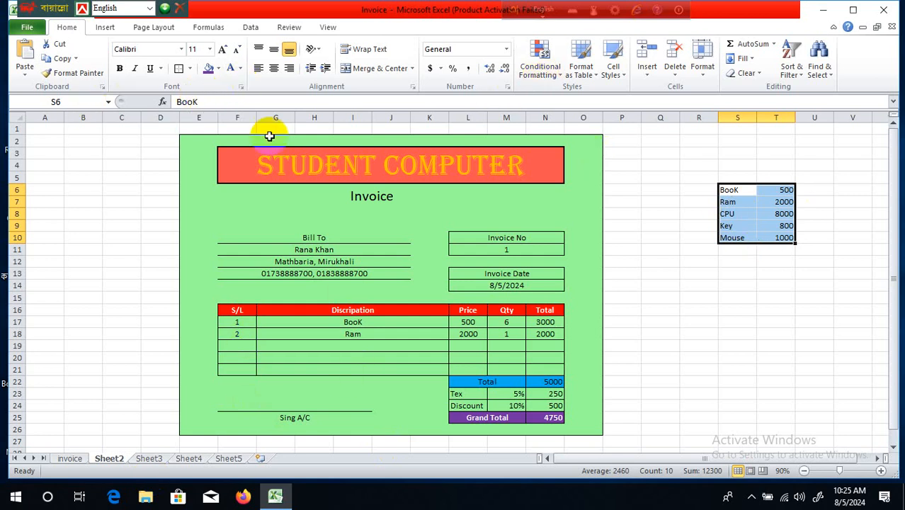
click(240, 68)
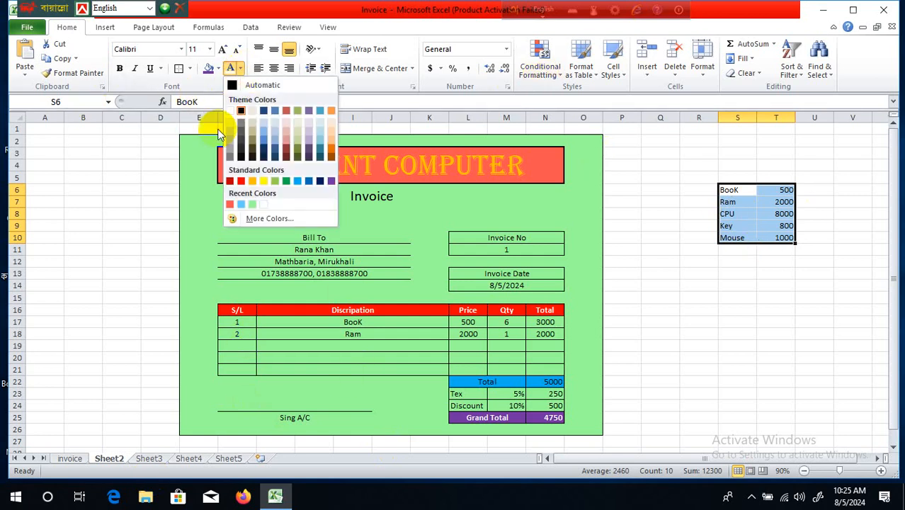
click(229, 109)
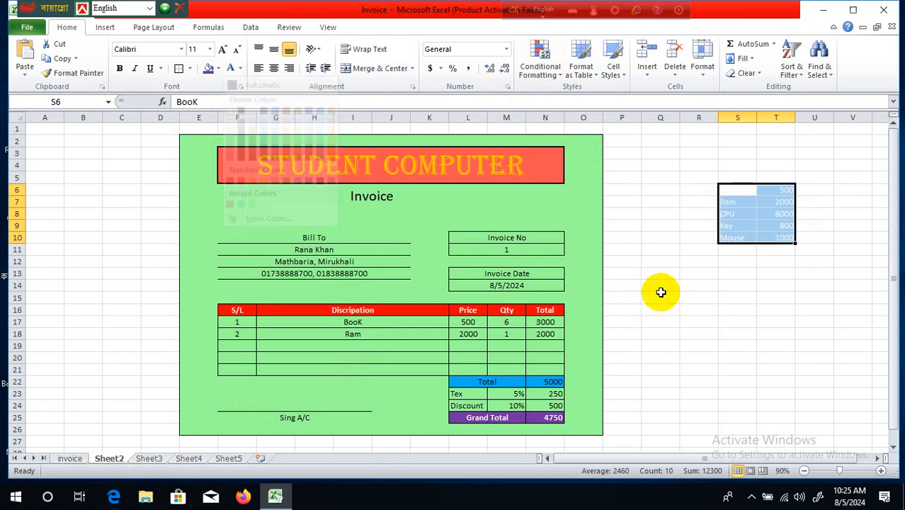
click(699, 334)
- Check the hidden list area, then minimise Excel to the desktop
click(761, 237)
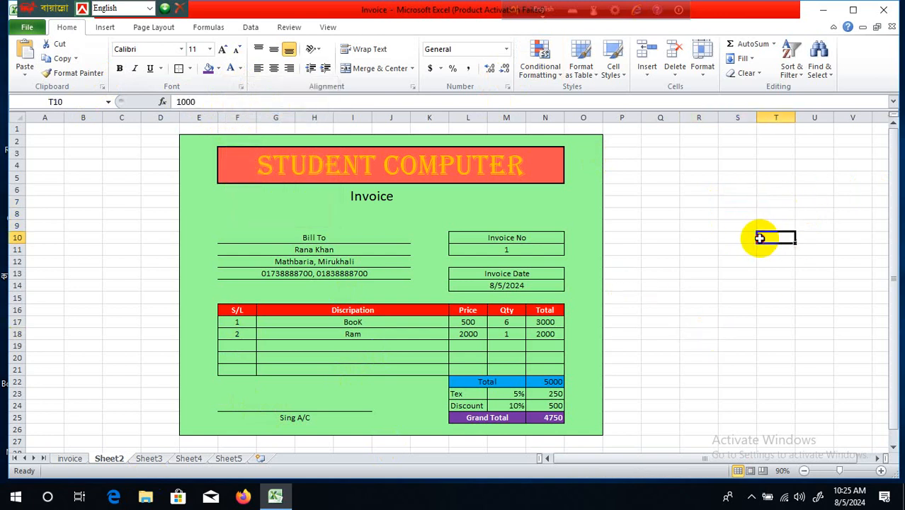
drag(706, 164, 851, 303)
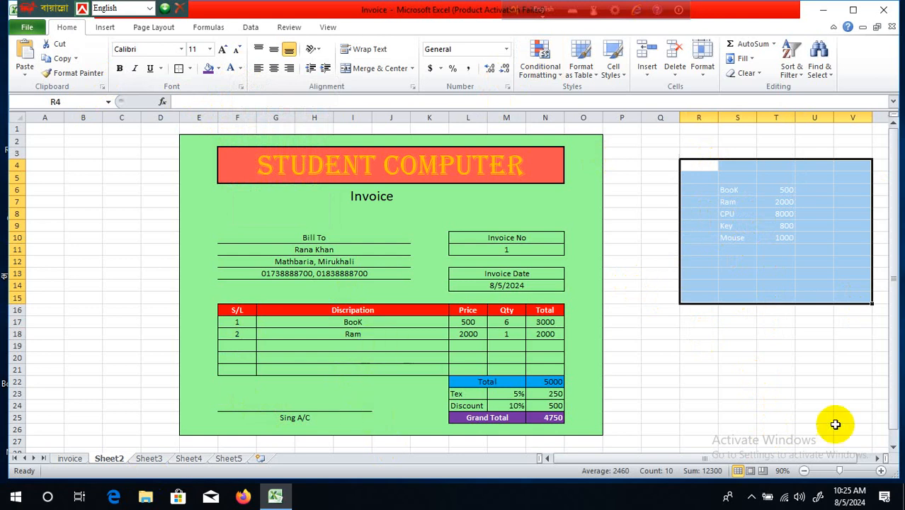
click(782, 381)
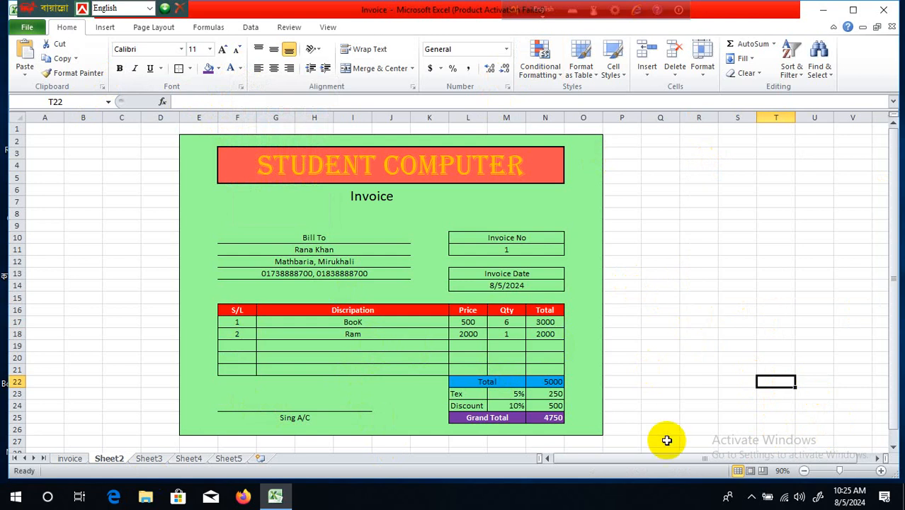
click(823, 10)
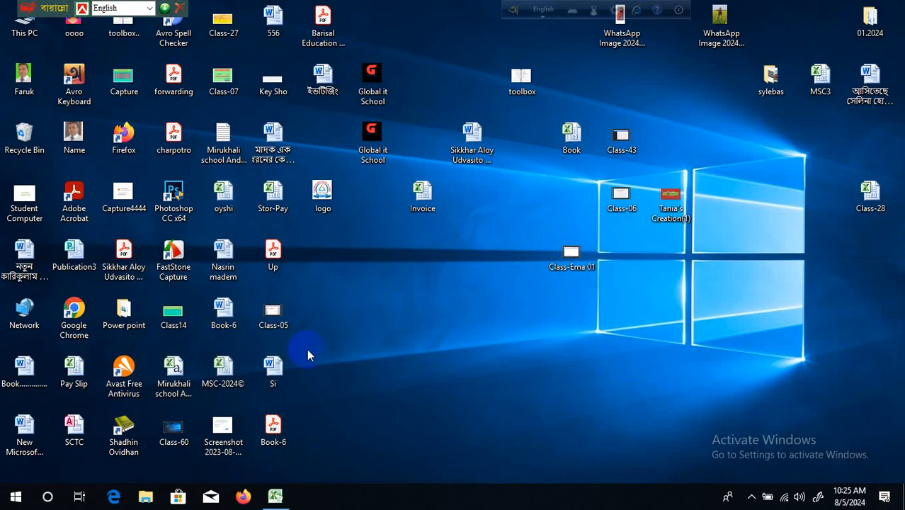